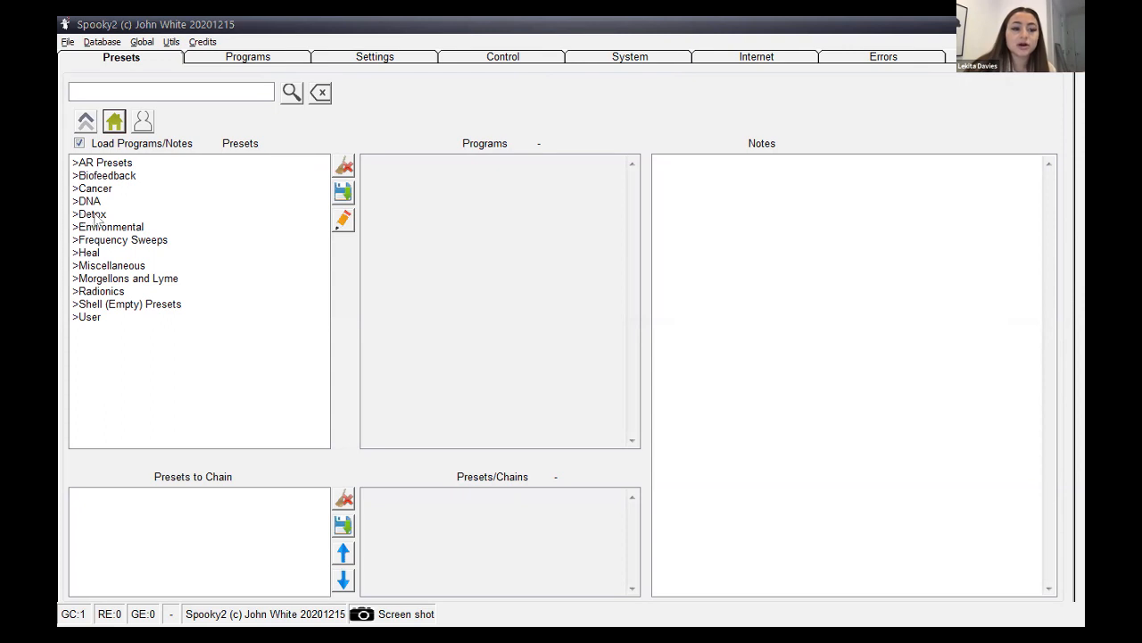
- Compare the Terrain, Terrain-Mercury and Terrain-Nonviolent presets in the Detox Remote collection and load Terrain (R) - BY
double_click(93, 218)
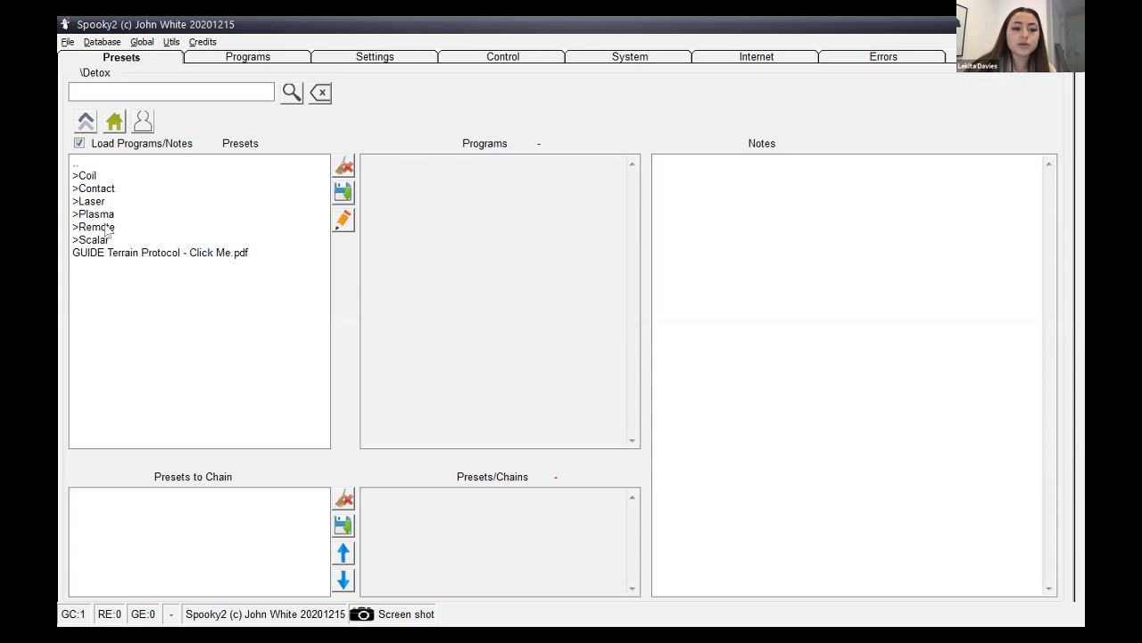
double_click(105, 228)
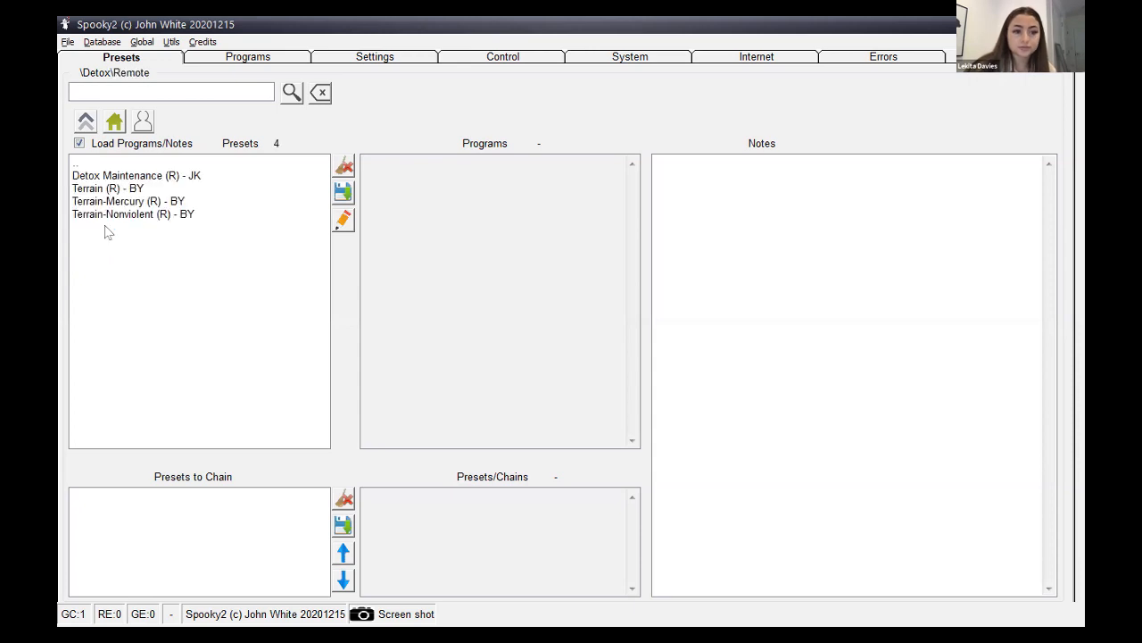
click(144, 189)
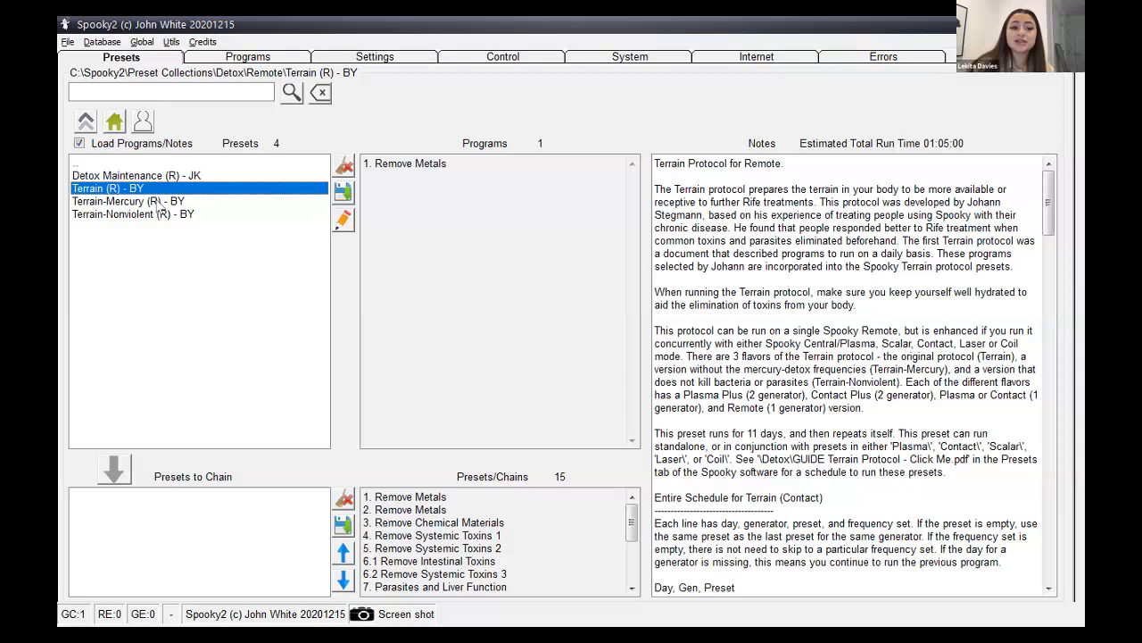
click(158, 201)
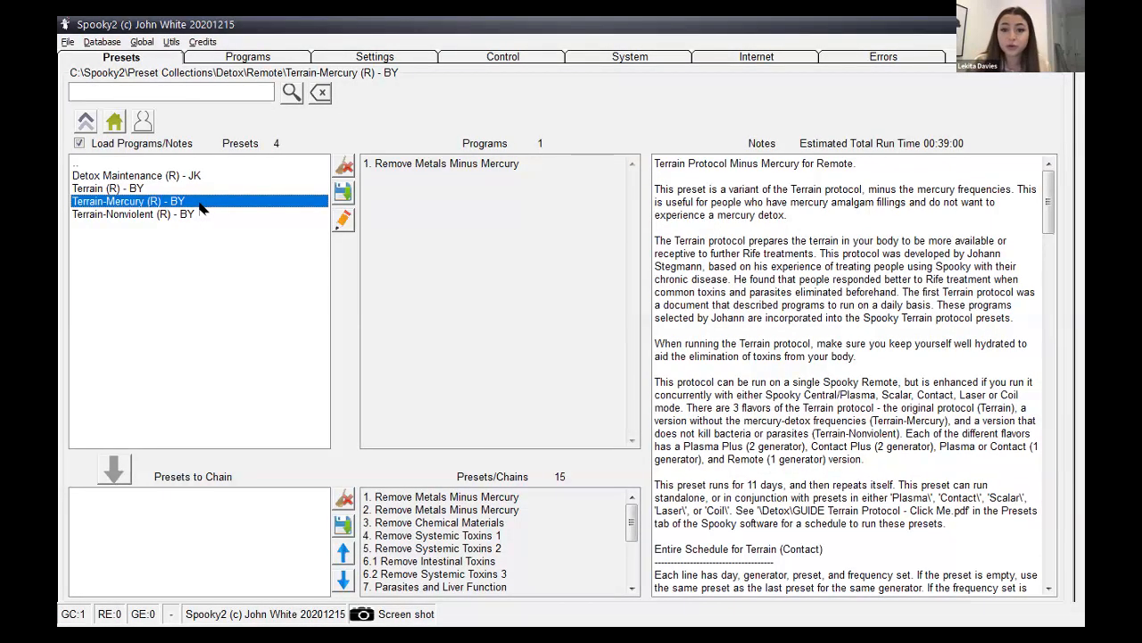
click(184, 215)
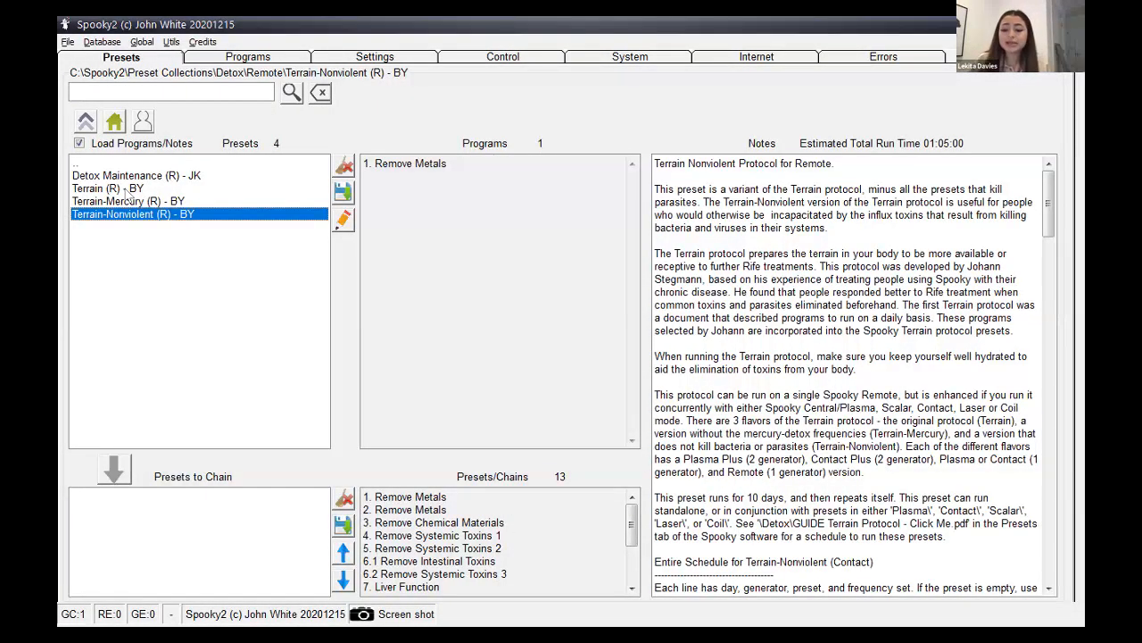
click(127, 191)
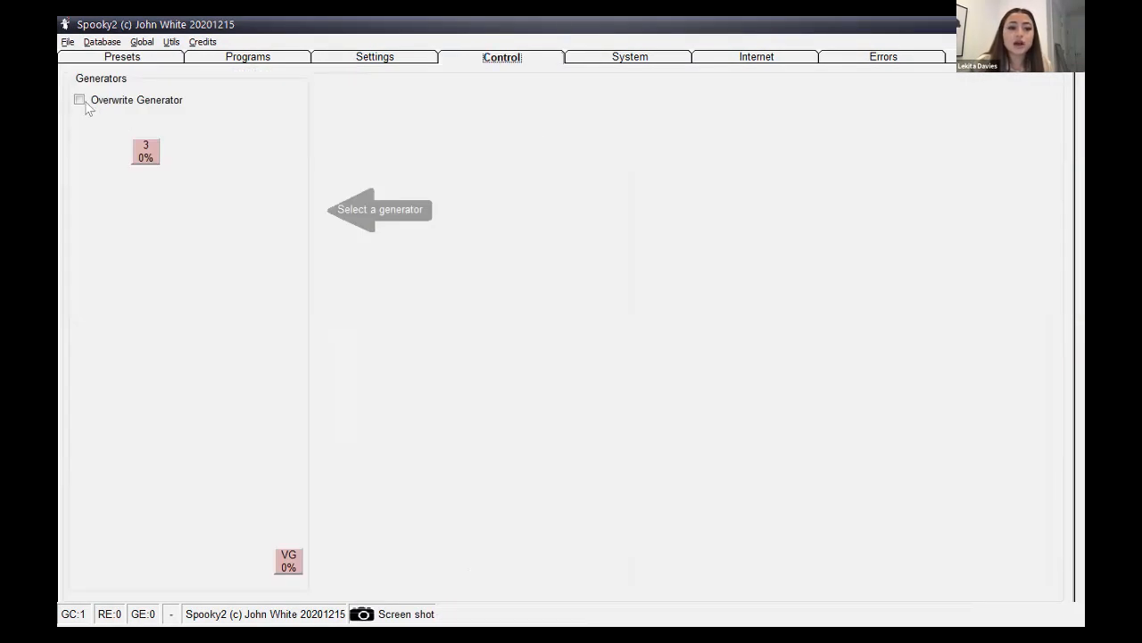
- Overwrite generator 3 with the loaded Terrain preset
click(80, 100)
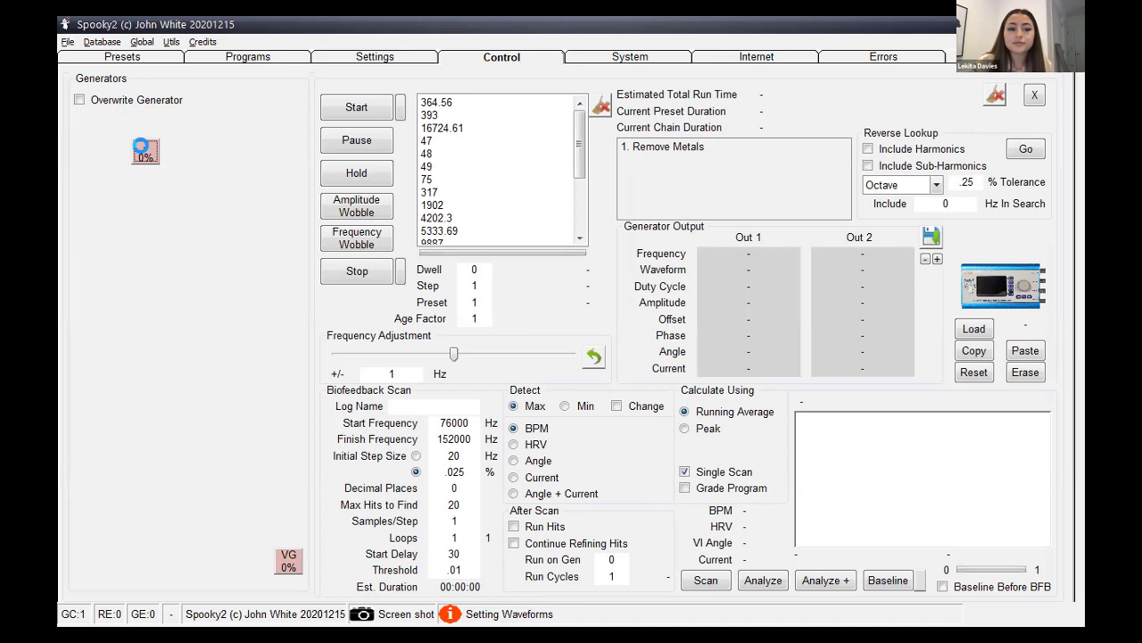
click(340, 111)
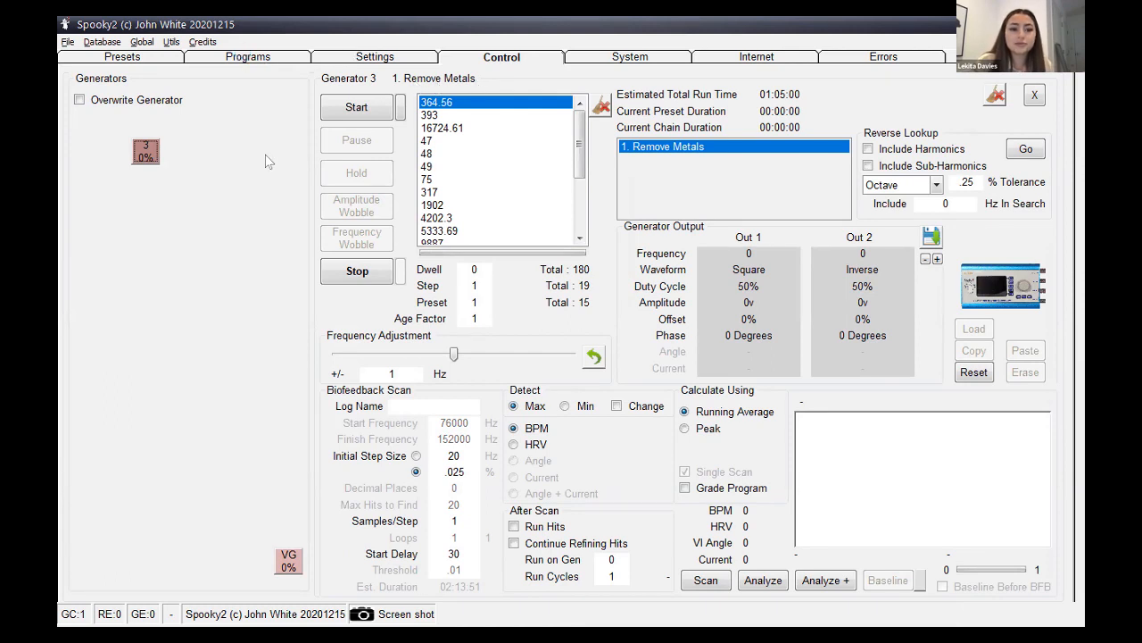
- Review the Terrain preset's chain of programs and start generator 3 on it
click(242, 57)
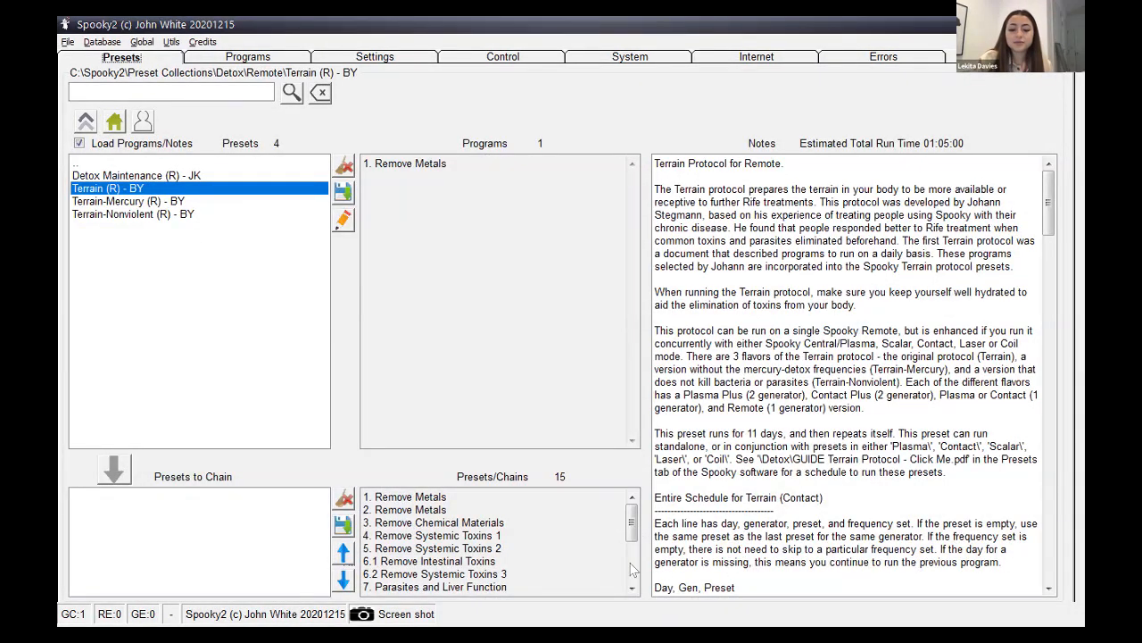
scroll(635, 553, down, 1)
drag(634, 514, 633, 498)
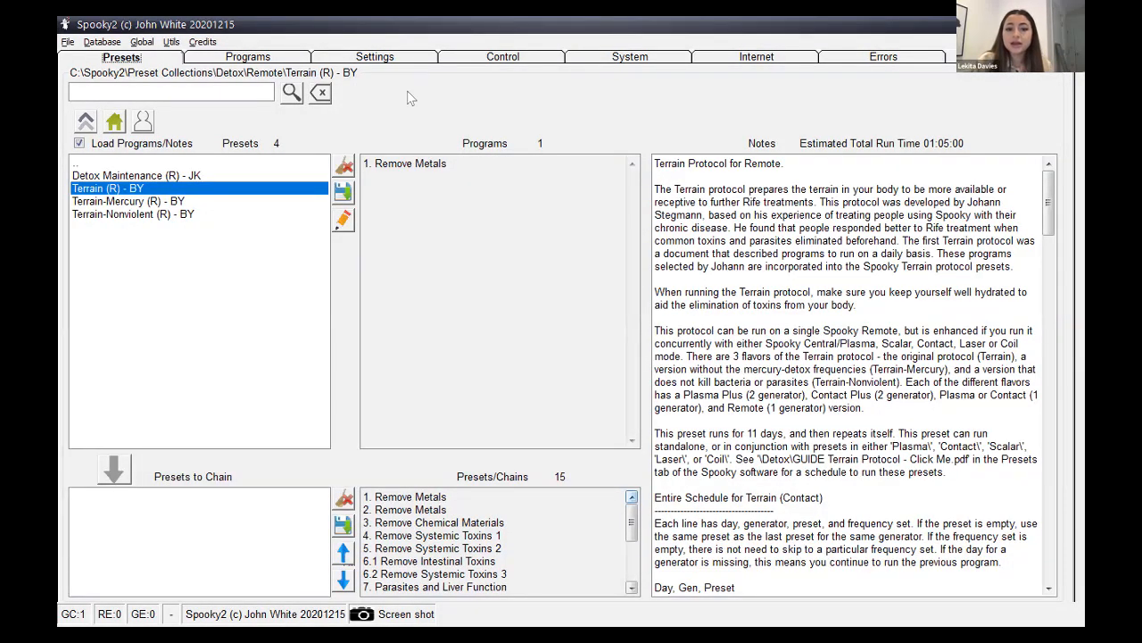
click(502, 56)
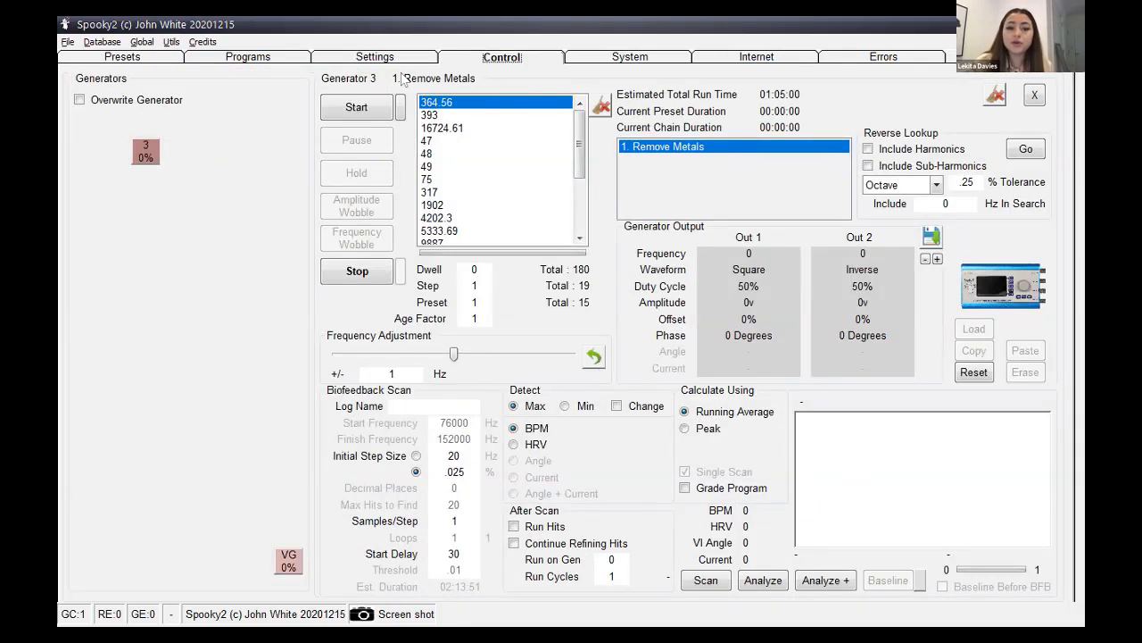
click(357, 106)
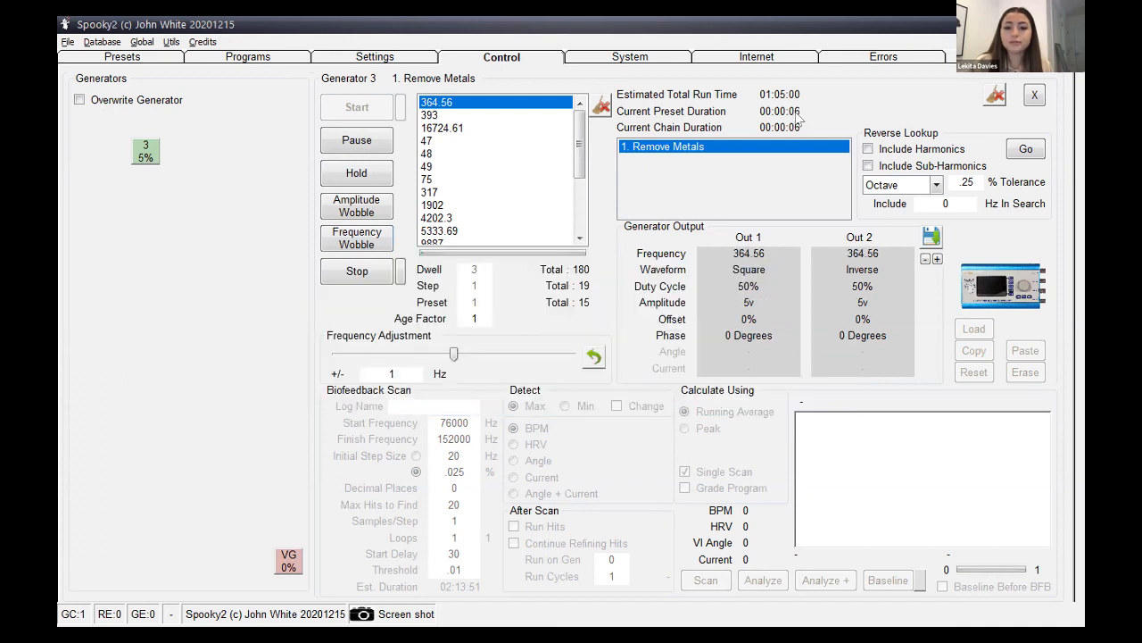
- Stop generator 3 and restart the Terrain chain from preset 4
click(355, 272)
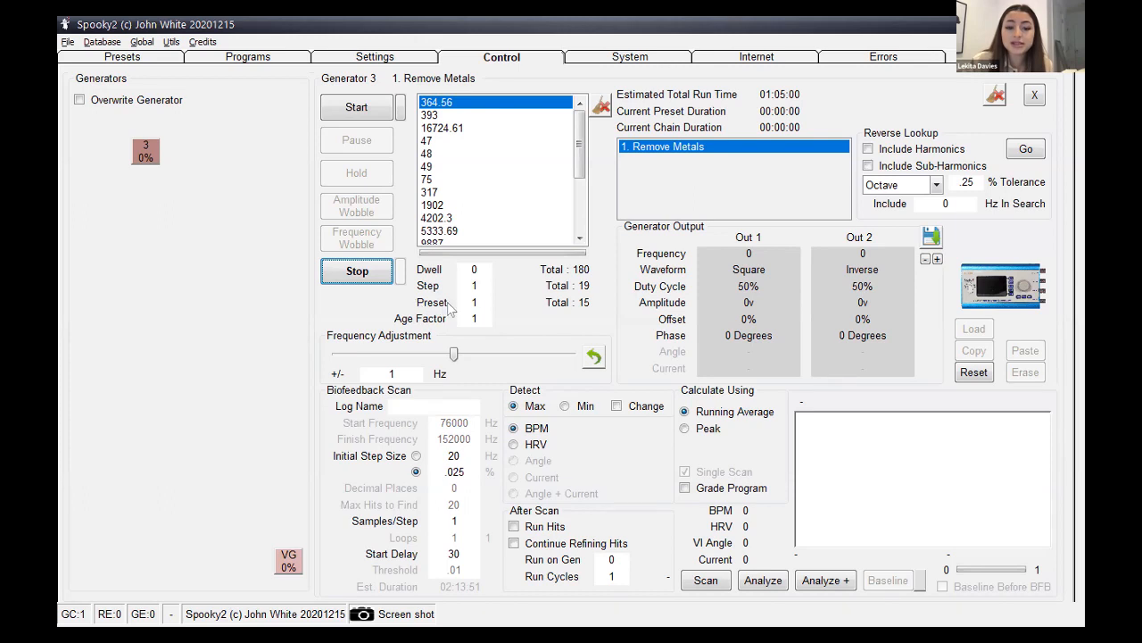
click(478, 304)
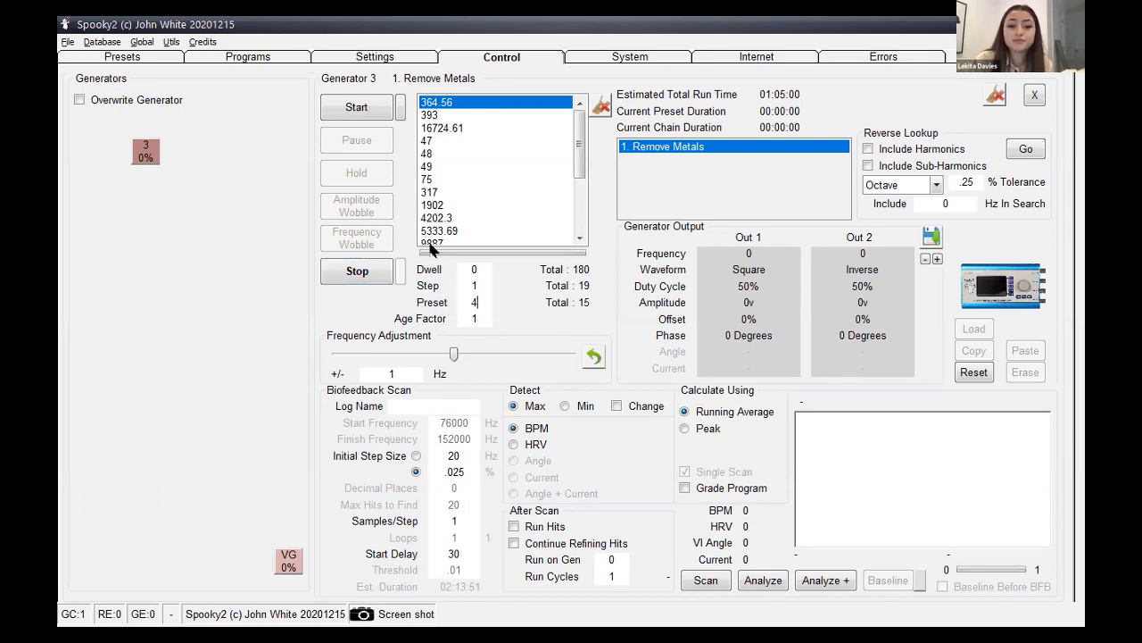
click(358, 111)
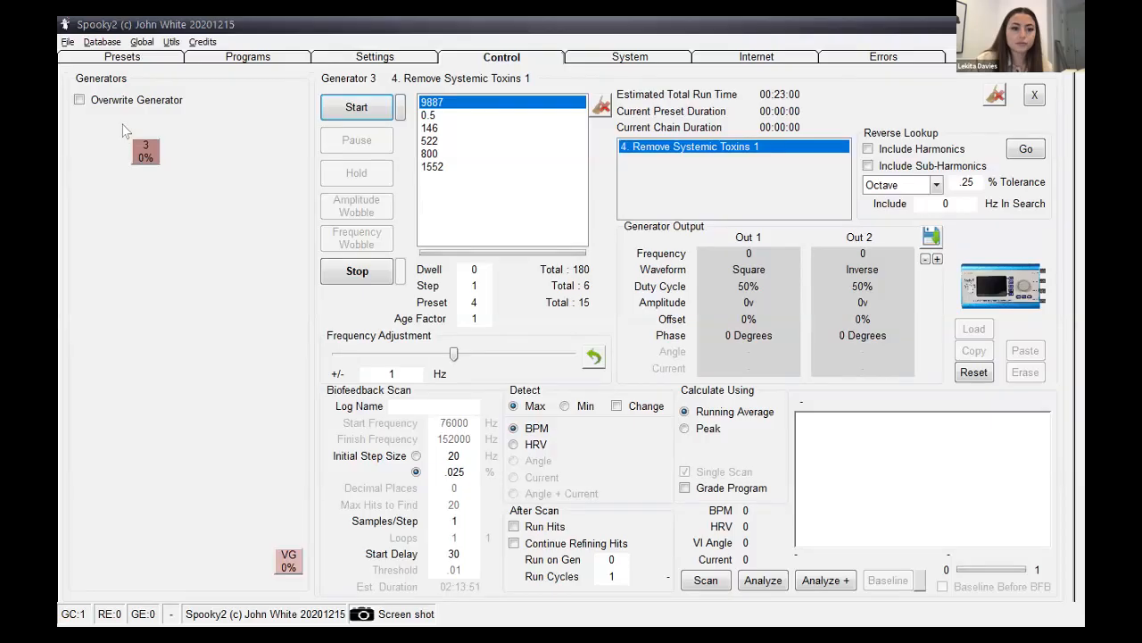
- Load the General Purpose Full System Scan (C) (R) - JW preset from the Biofeedback, Spooky Pulse, General collection
click(122, 57)
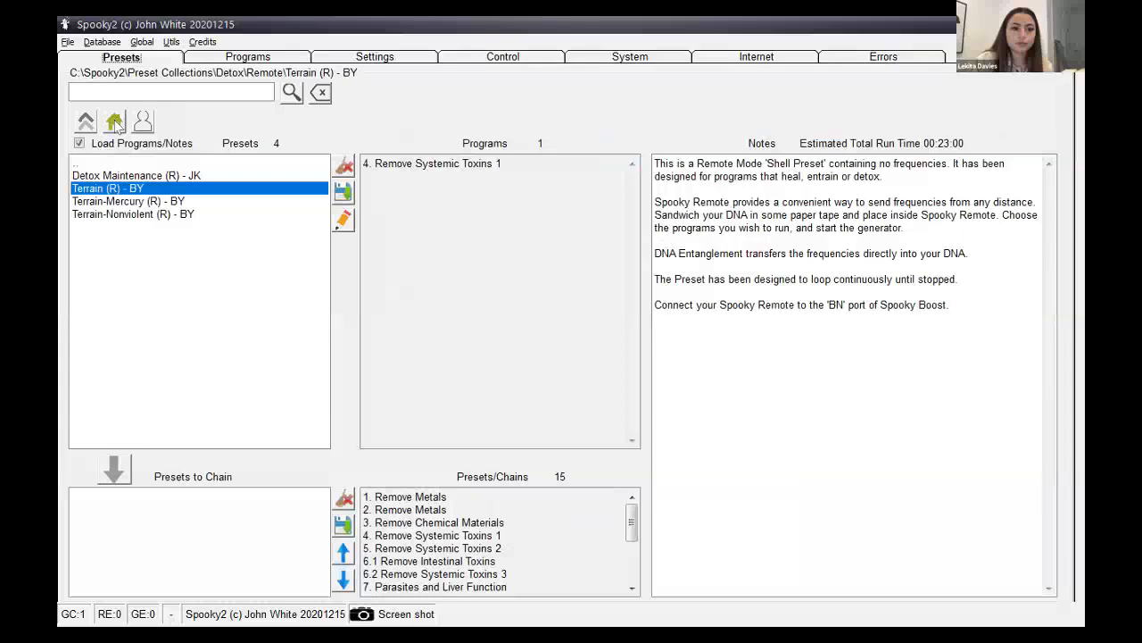
click(114, 123)
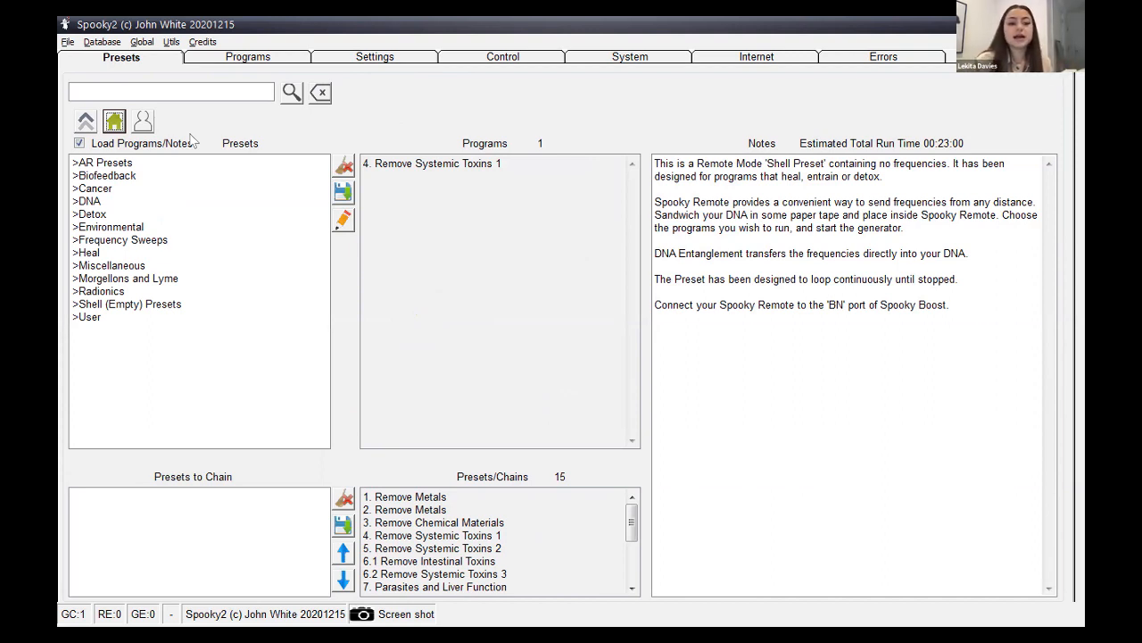
click(118, 177)
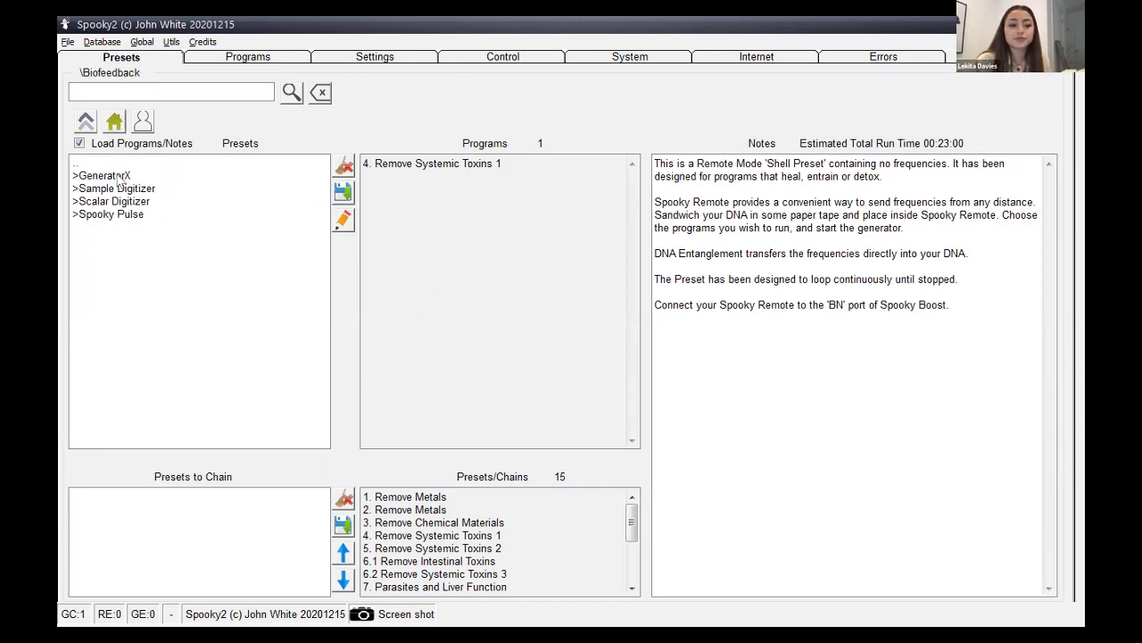
click(123, 219)
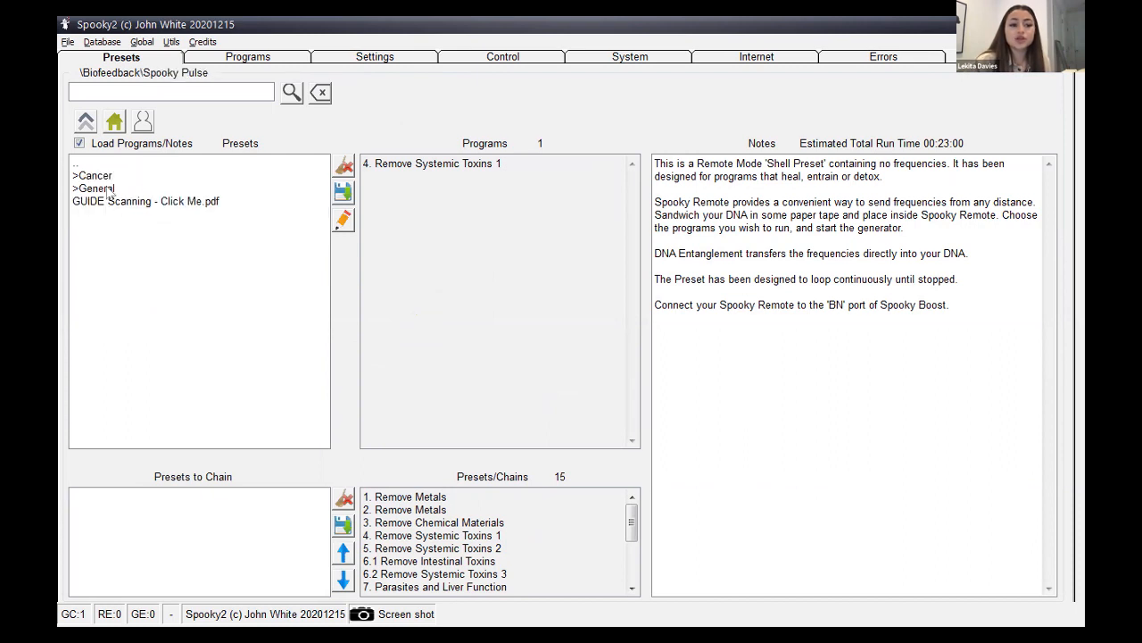
click(102, 189)
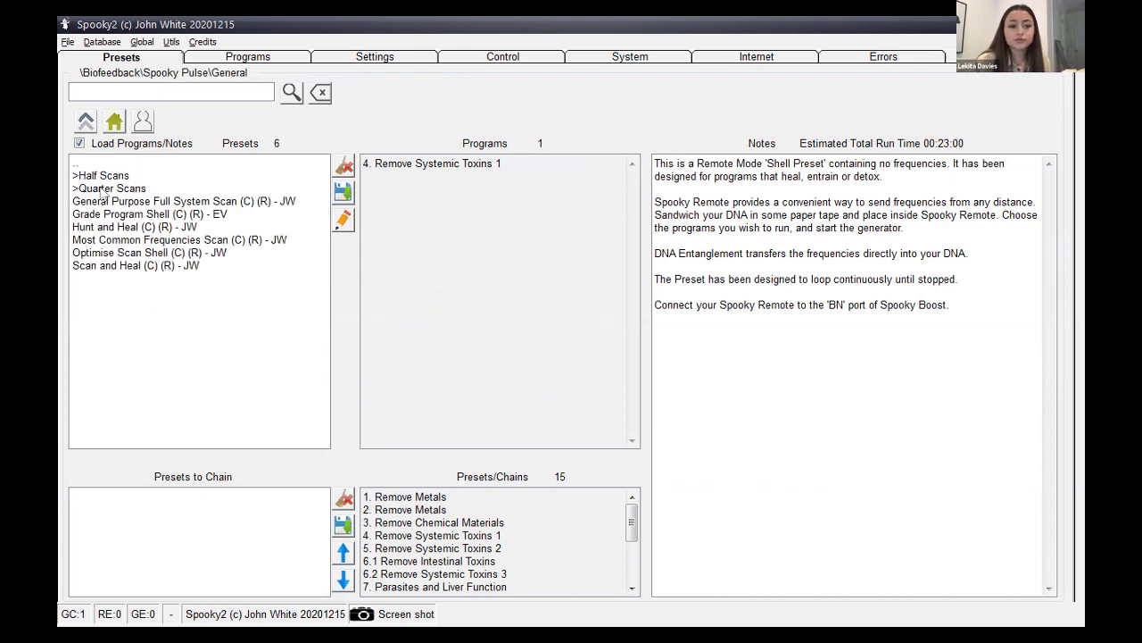
click(220, 202)
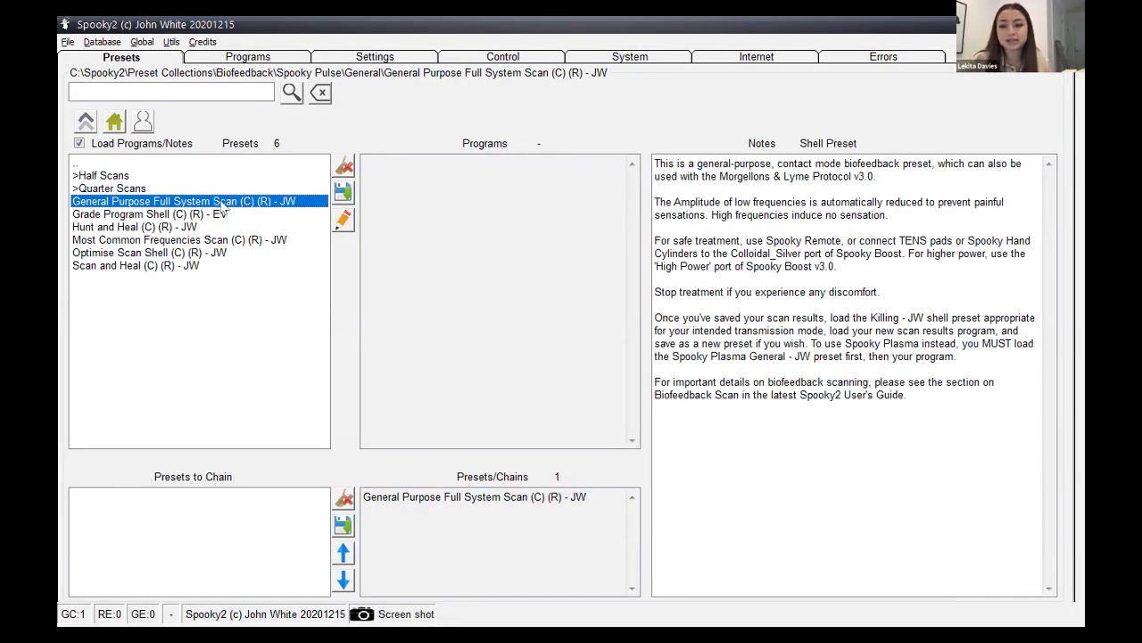
- Overwrite generator 3 with the General Purpose Full System Scan preset
click(502, 56)
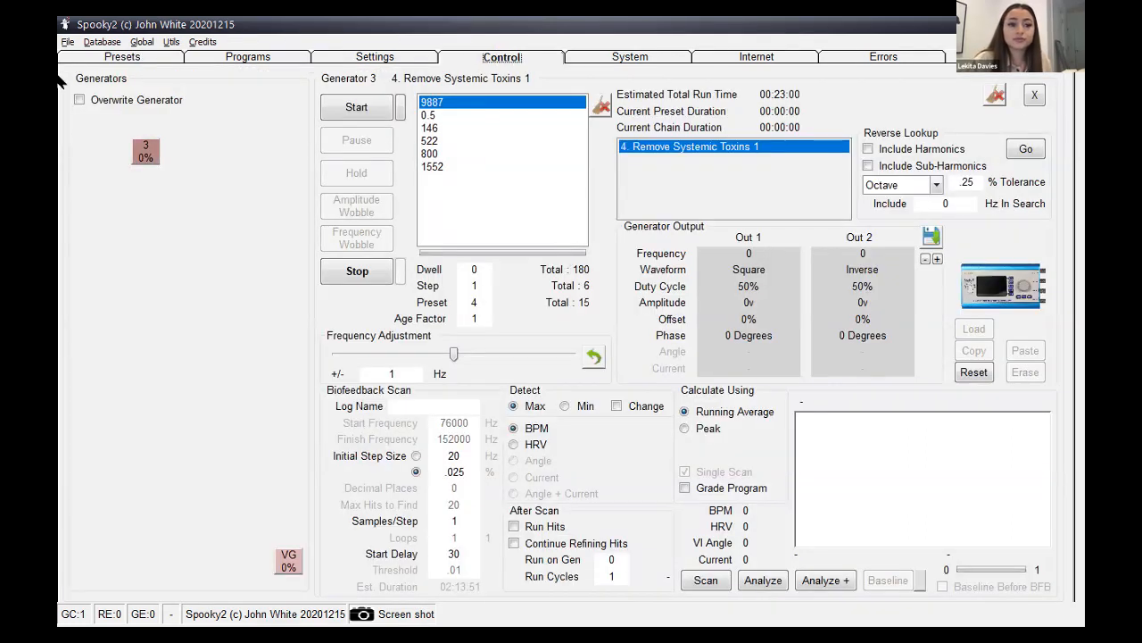
click(79, 101)
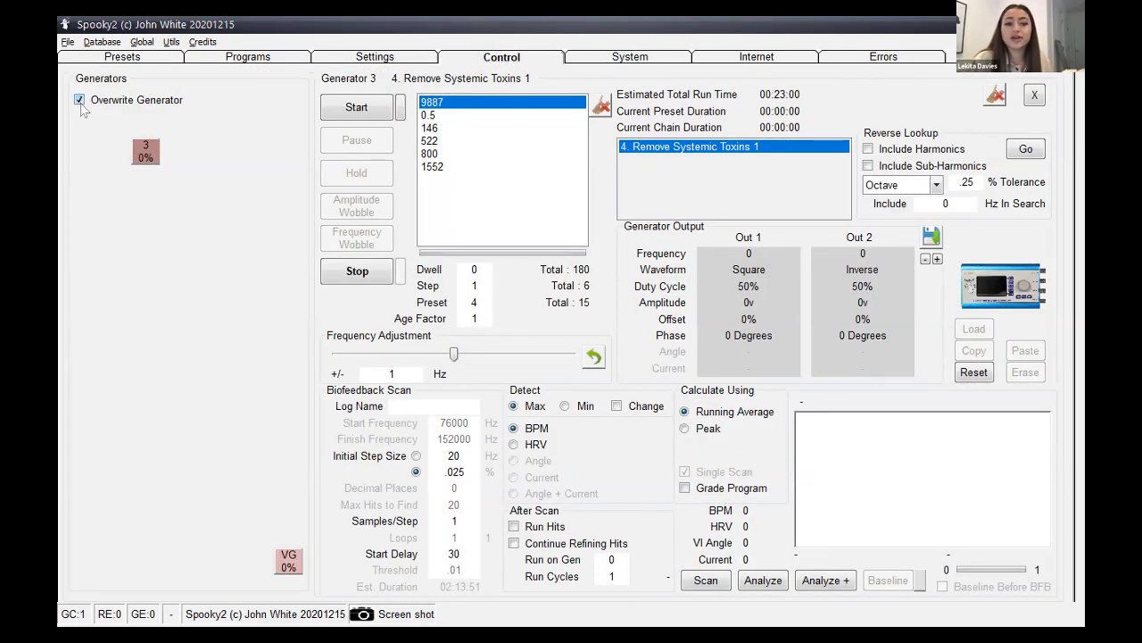
click(145, 152)
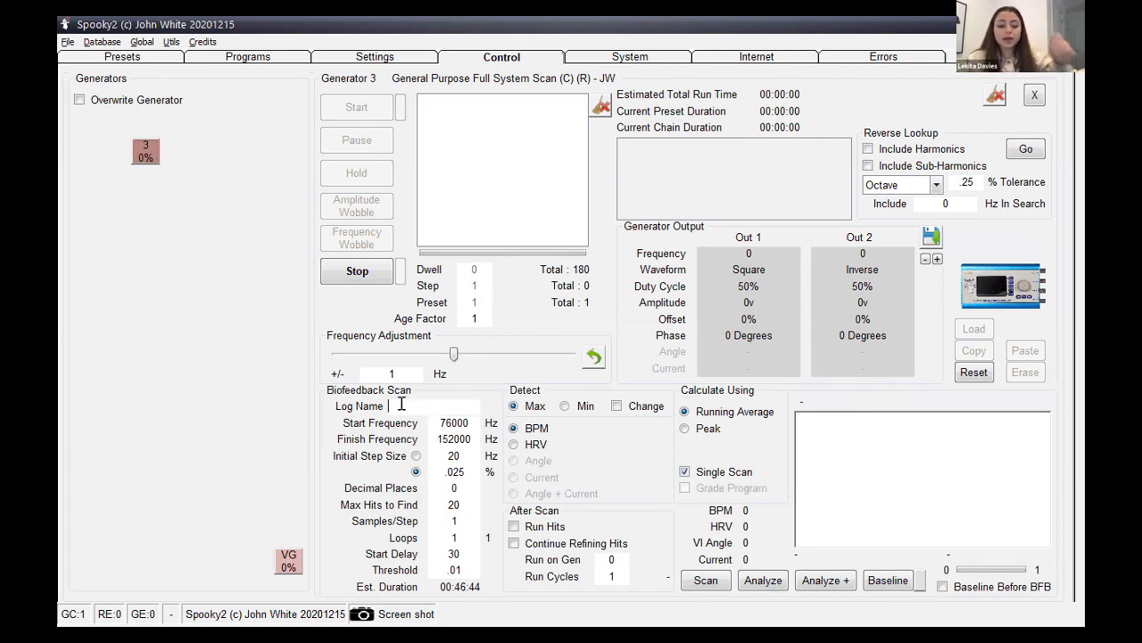
- Enter the person's first name followed by the date 18.05.21 as the biofeedback scan's log name
click(401, 404)
text(Lekita)
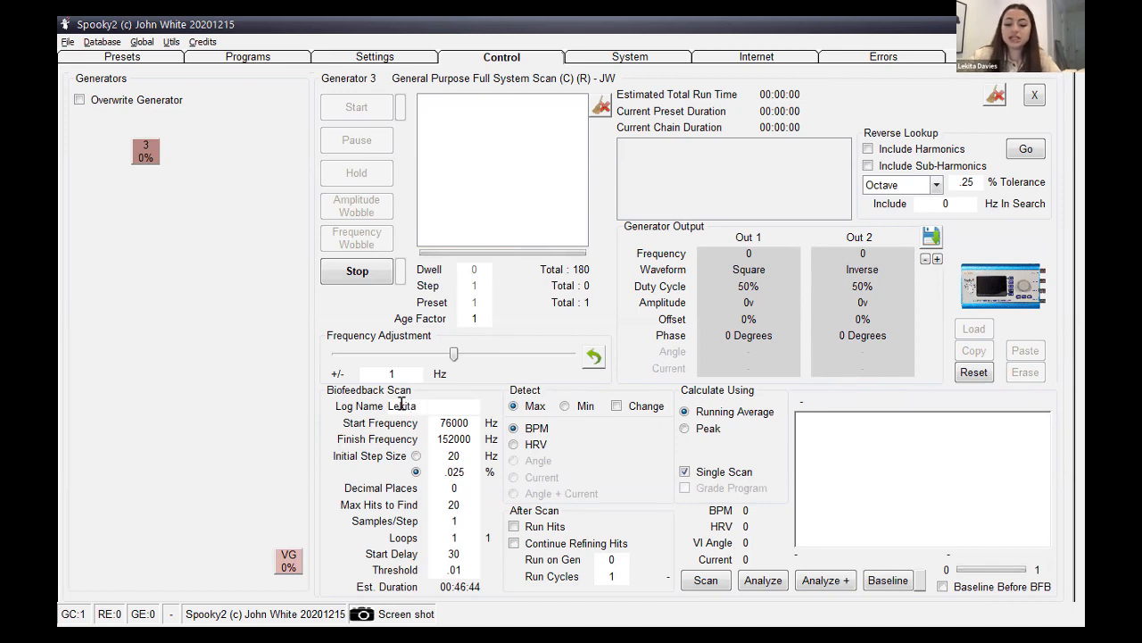
text( 19.)
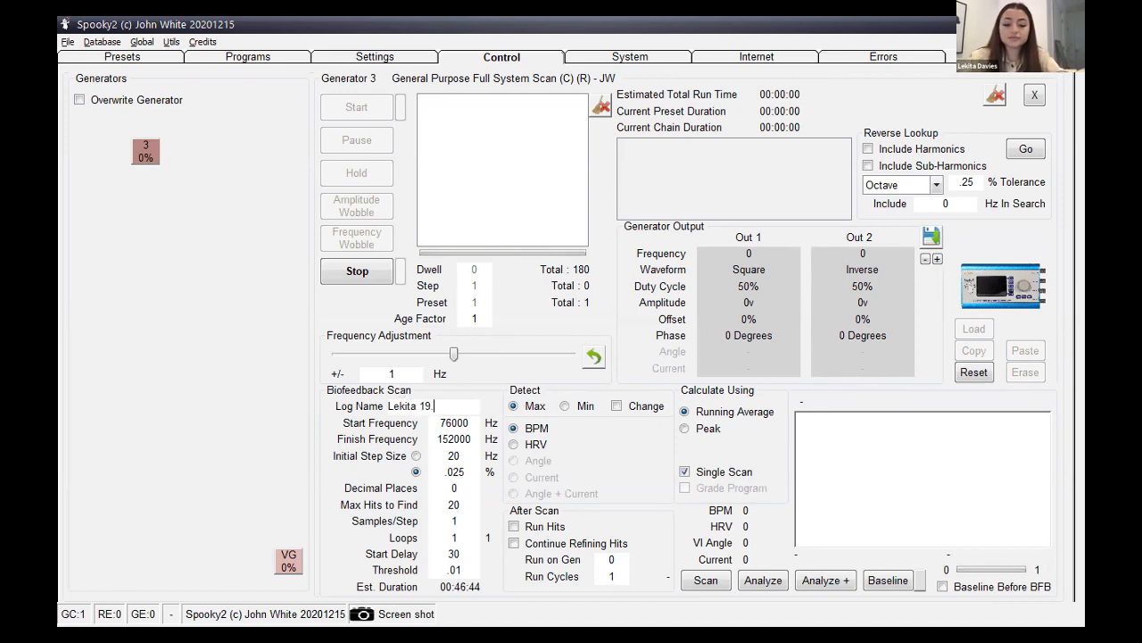
text(05.21)
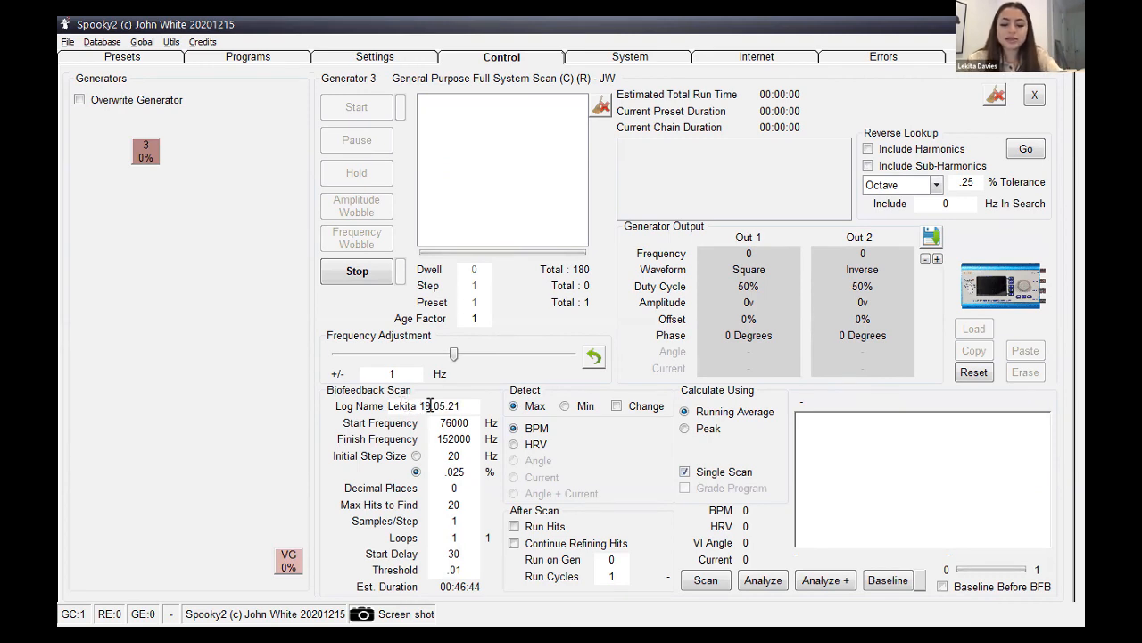
click(430, 405)
key(BackSpace)
text(8)
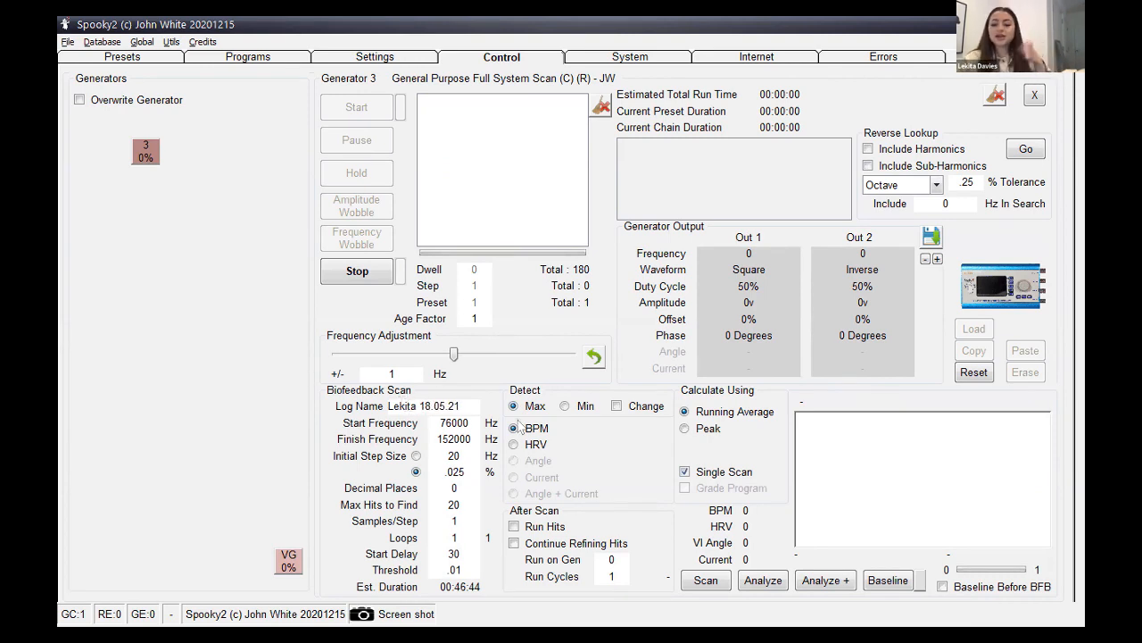
- Start the biofeedback scan on generator 3 and stop it
click(709, 582)
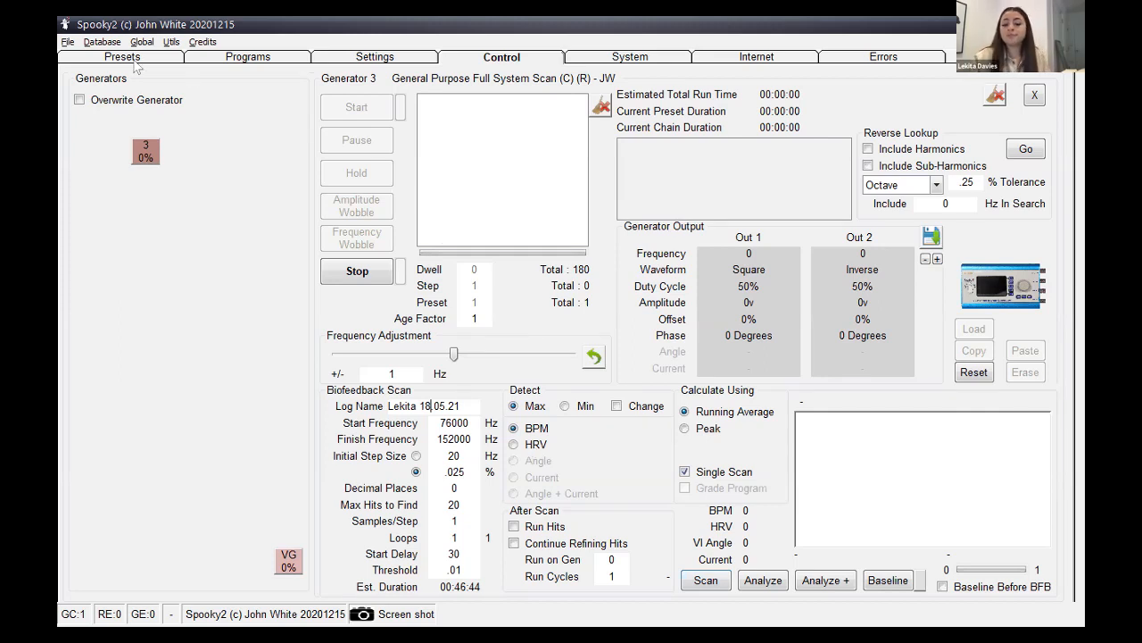
click(336, 271)
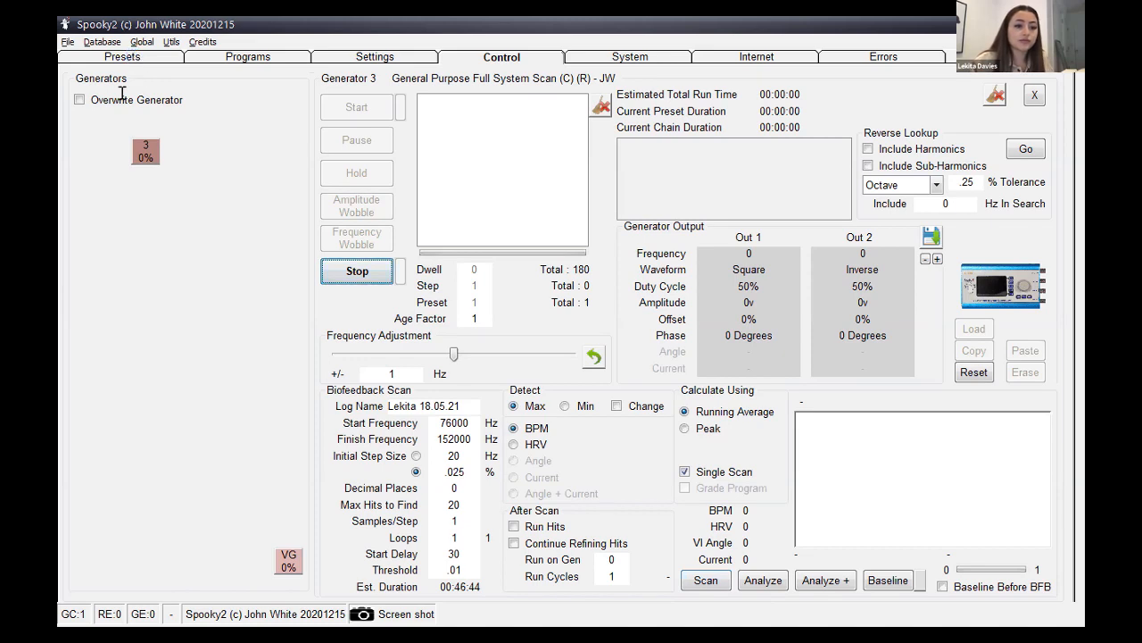
- Load the Killing (R) - JW preset from the Remote collection of the Shell (Empty) Presets
click(121, 57)
click(113, 120)
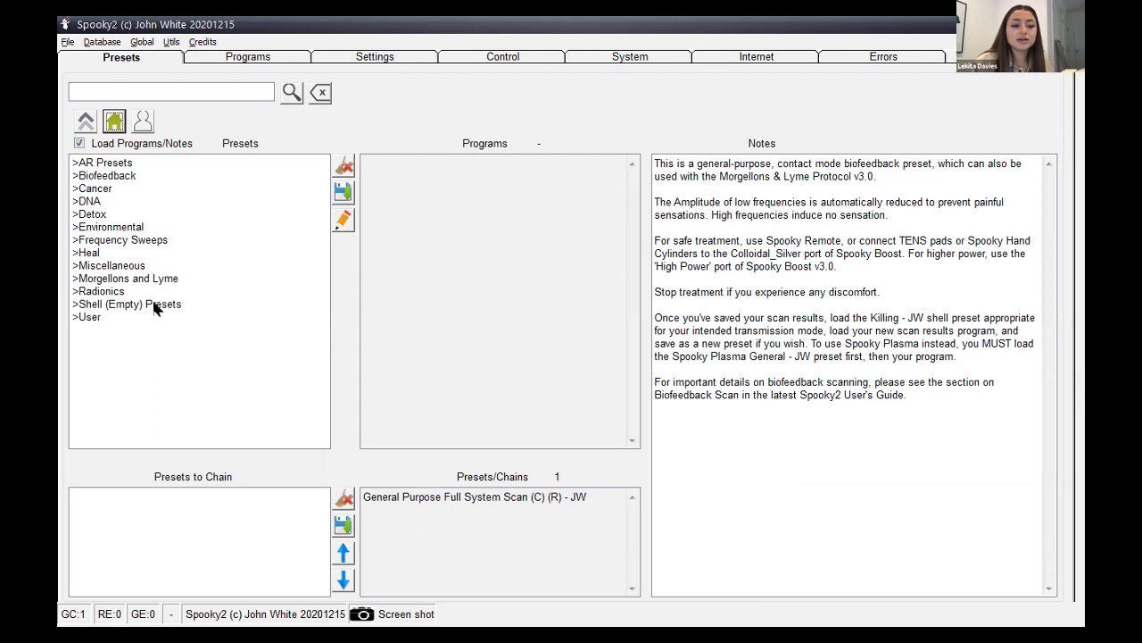
double_click(93, 307)
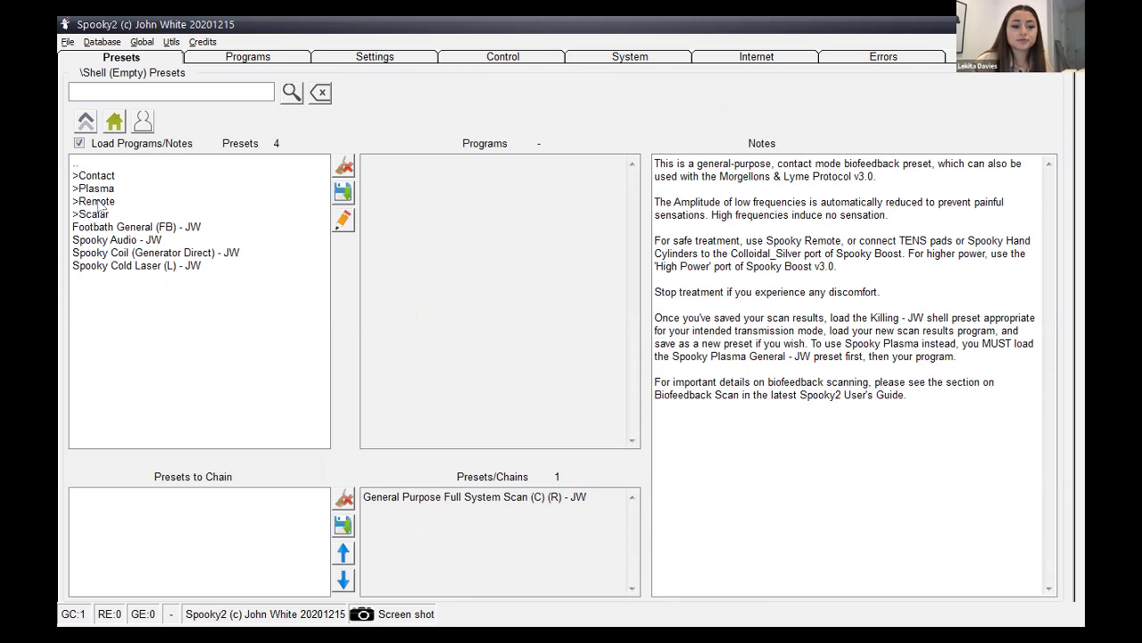
double_click(97, 202)
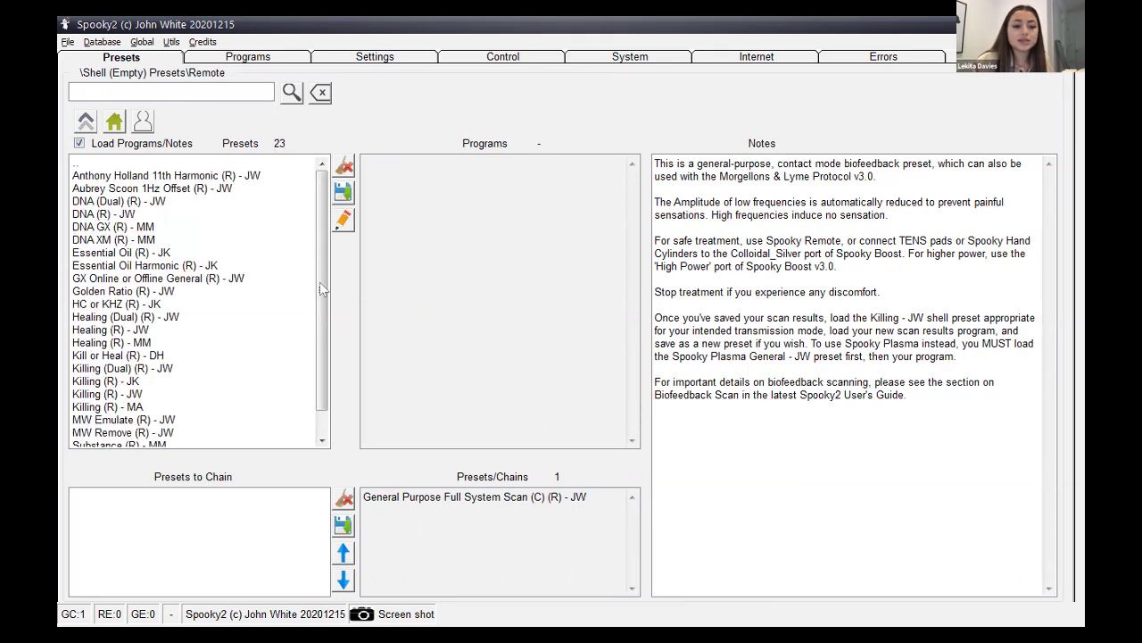
scroll(107, 374, down, 1)
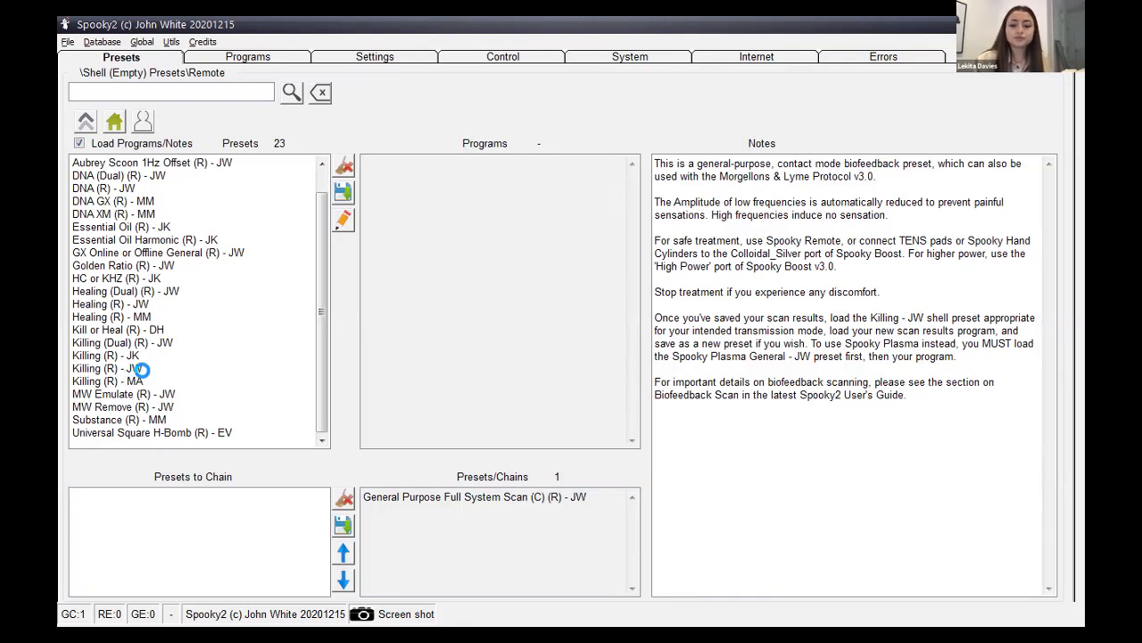
click(146, 368)
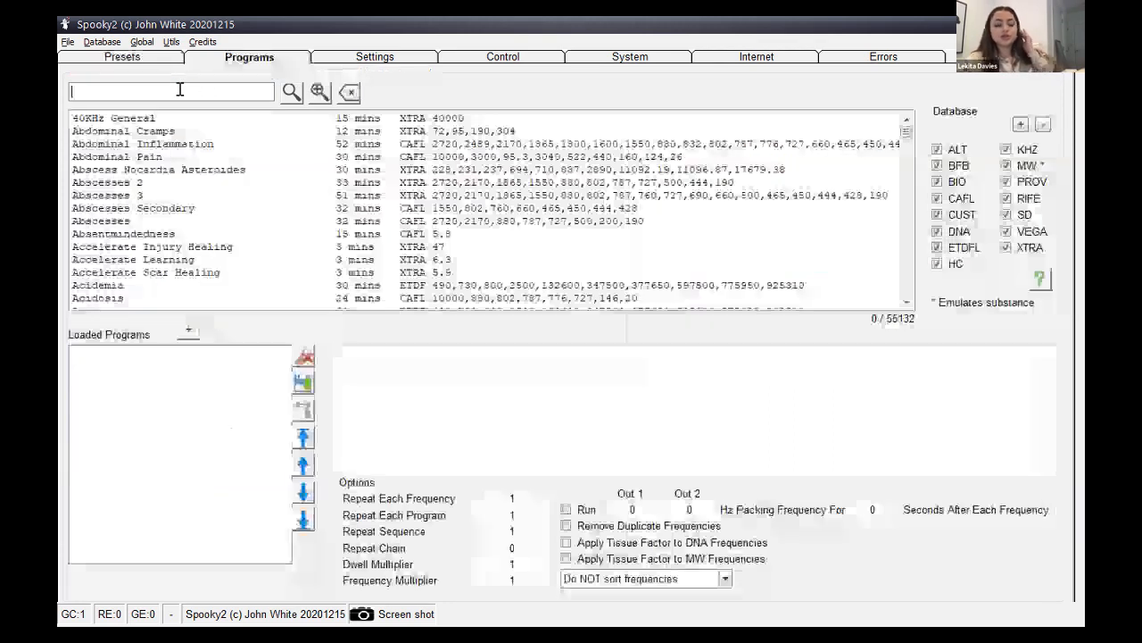
- Find the person's 05.05 2021 biofeedback results with a first name plus "bfb" search, load them, and overwrite generator 3 with the killing preset
click(180, 90)
text(lekita bf)
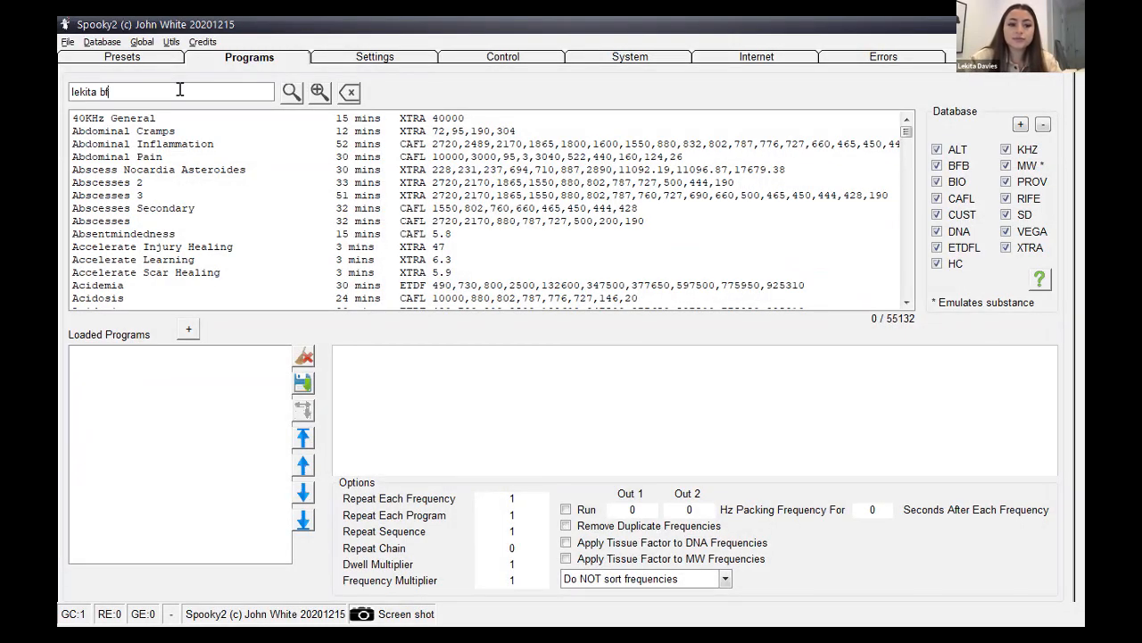
text(b)
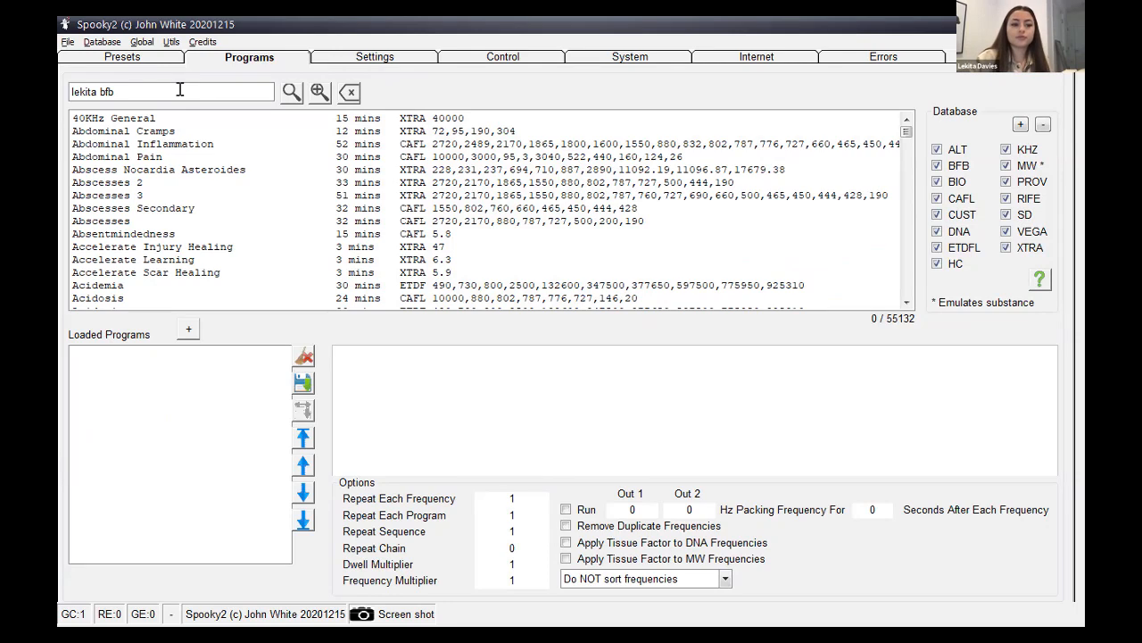
key(Return)
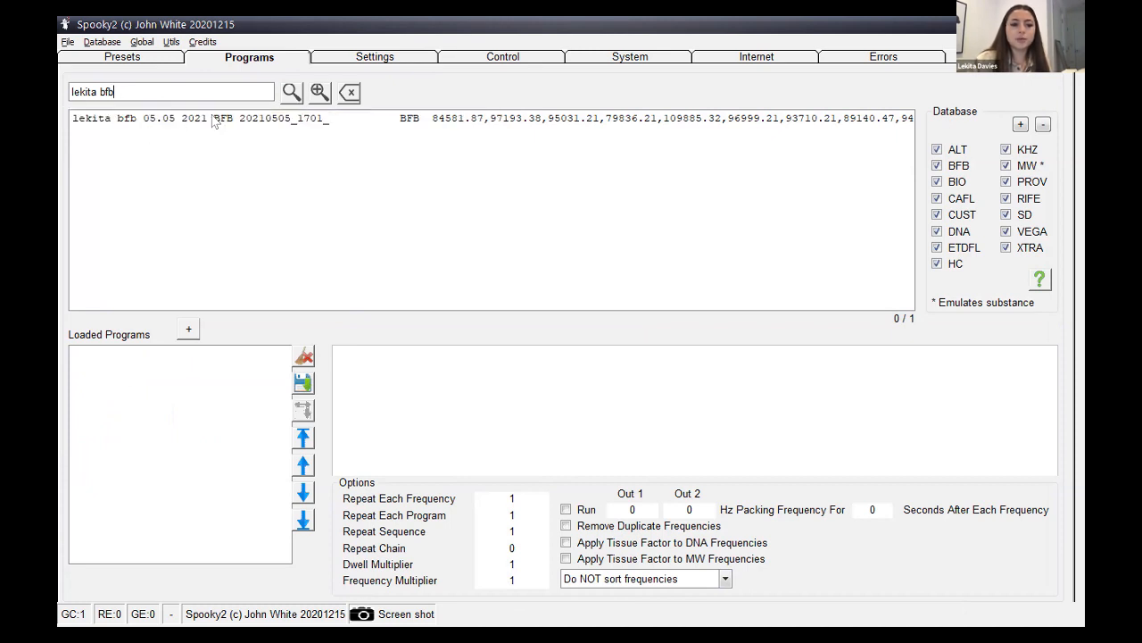
drag(214, 122, 182, 353)
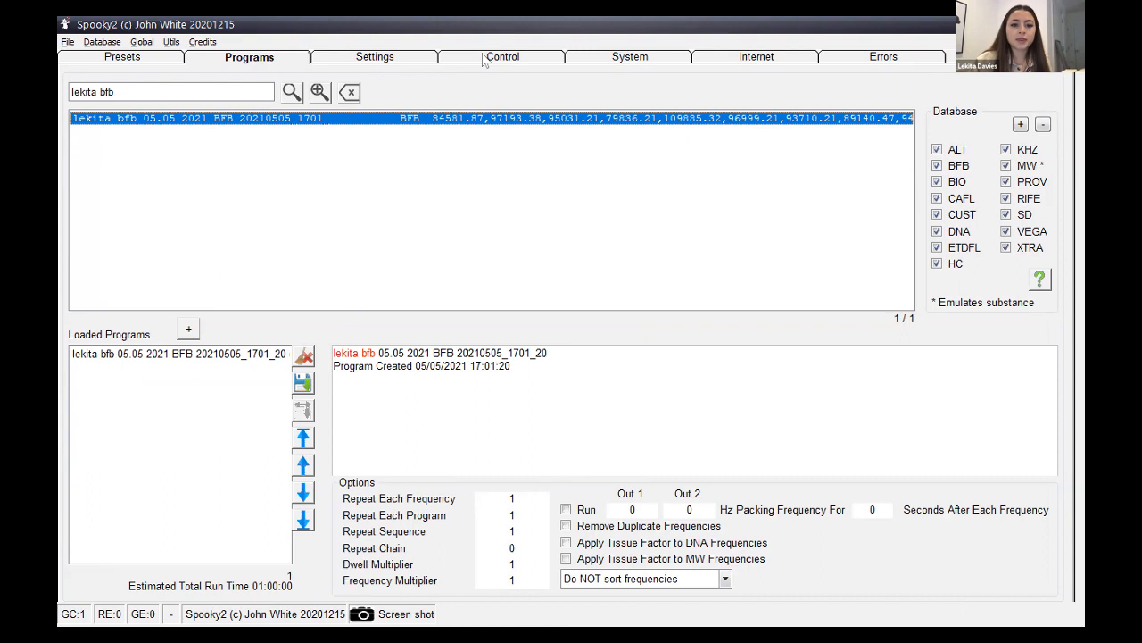
click(463, 58)
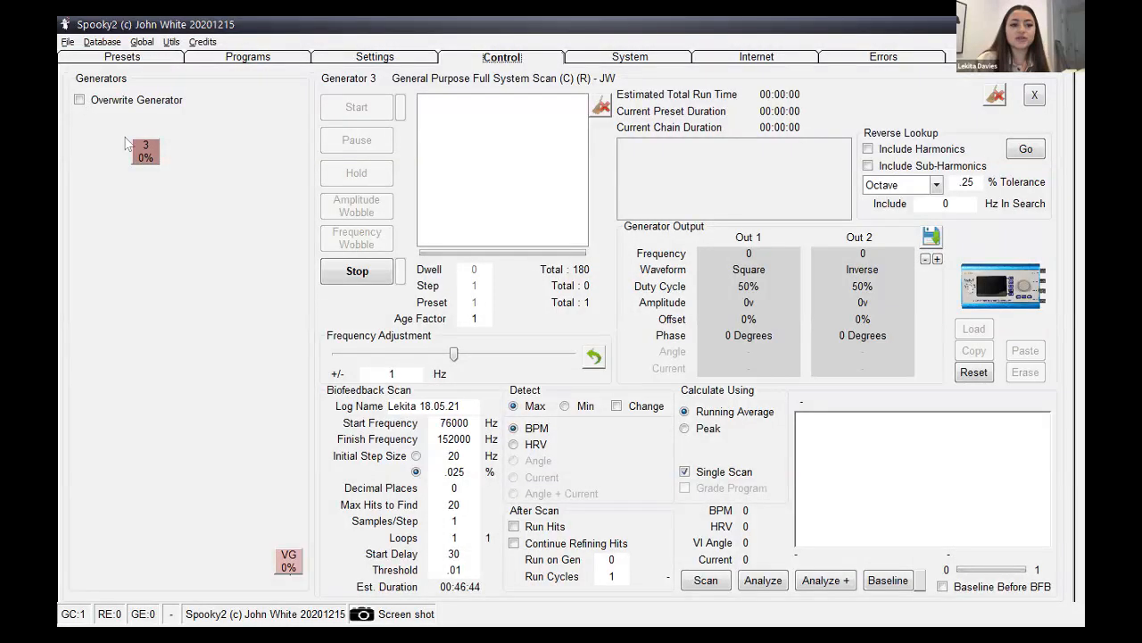
click(145, 152)
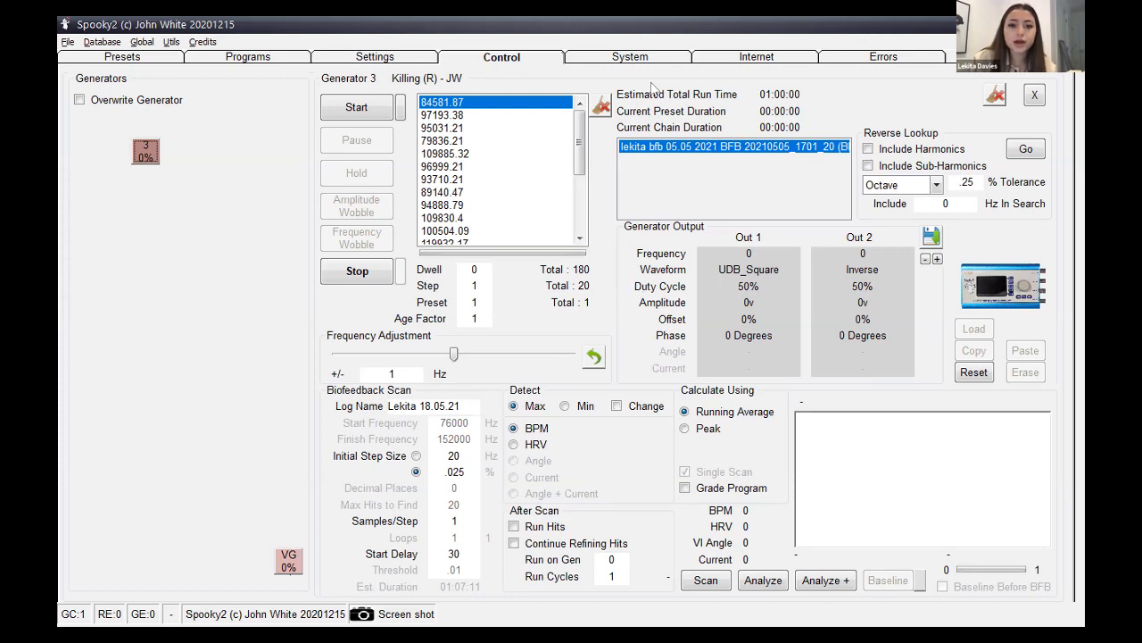
- Load the Ear Infection (R) - MM preset from the Remote collection of the Miscellaneous presets
click(122, 57)
click(114, 121)
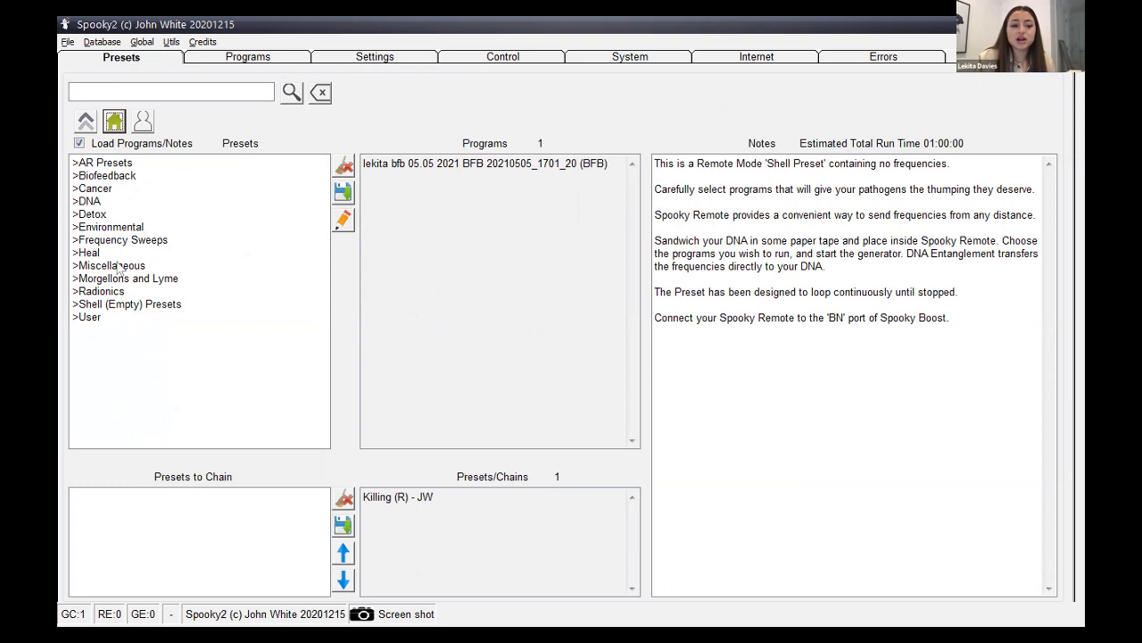
click(143, 266)
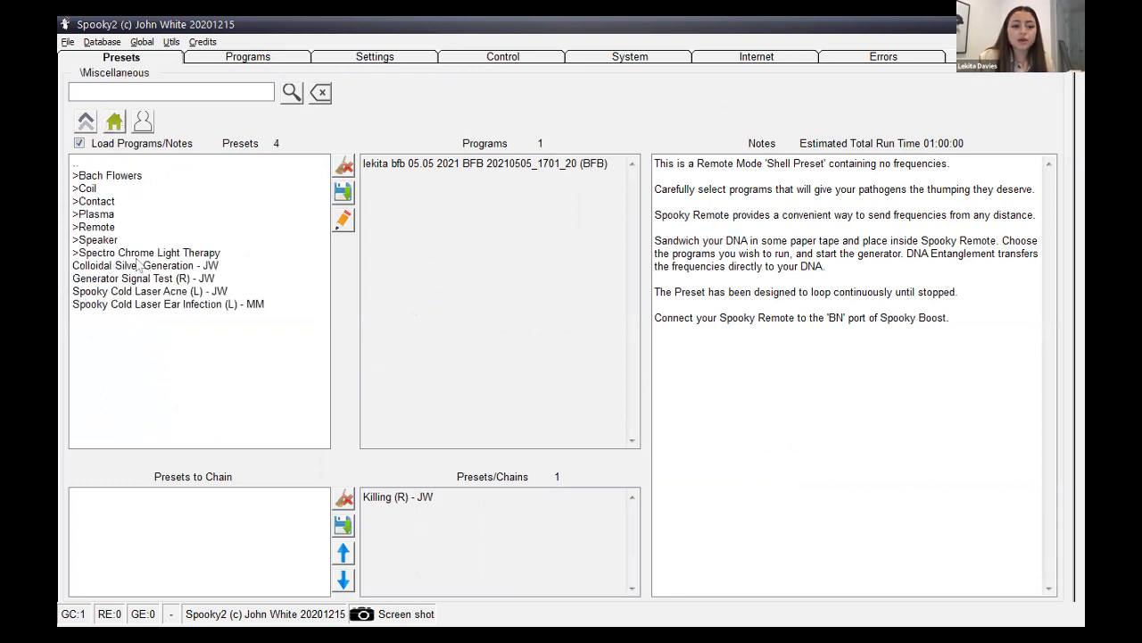
click(95, 228)
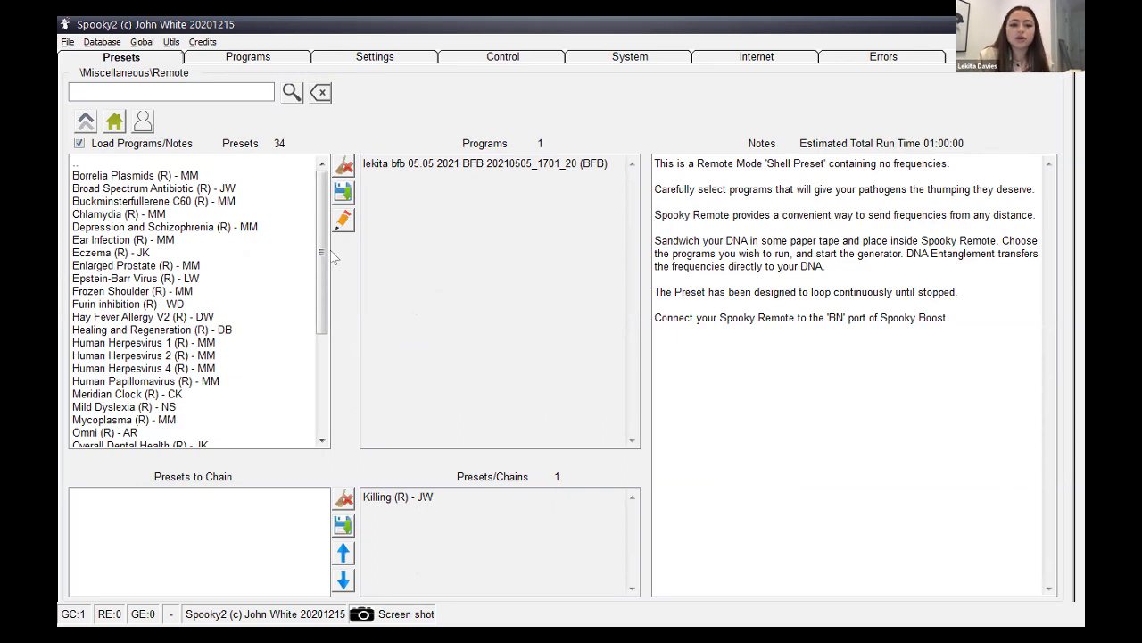
drag(324, 310, 325, 410)
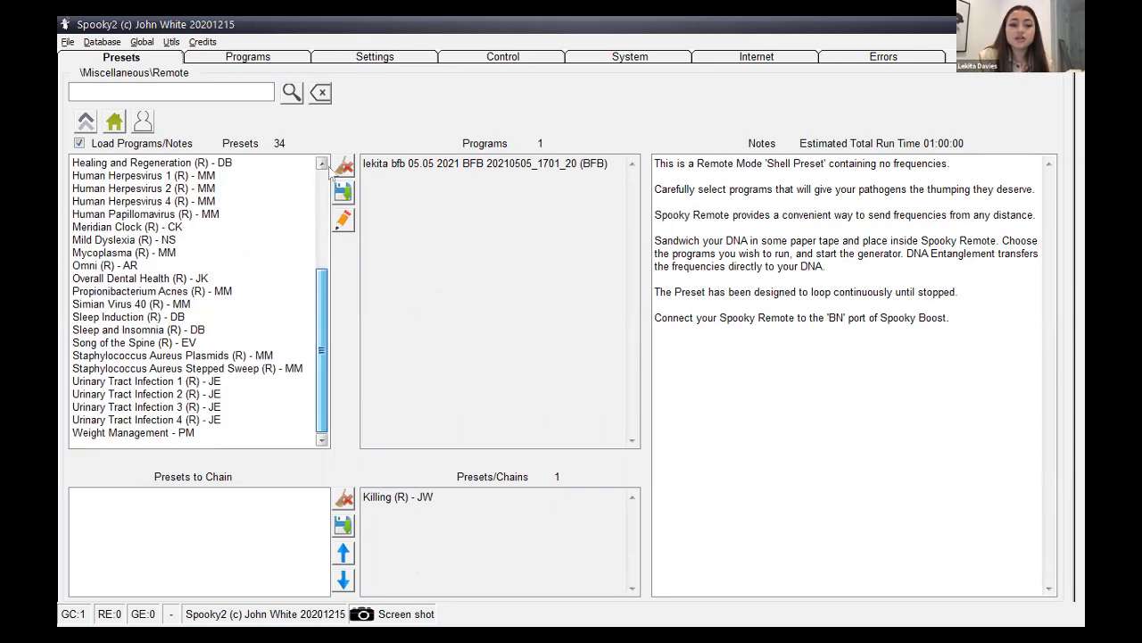
scroll(319, 295, up, 4)
scroll(320, 295, down, 4)
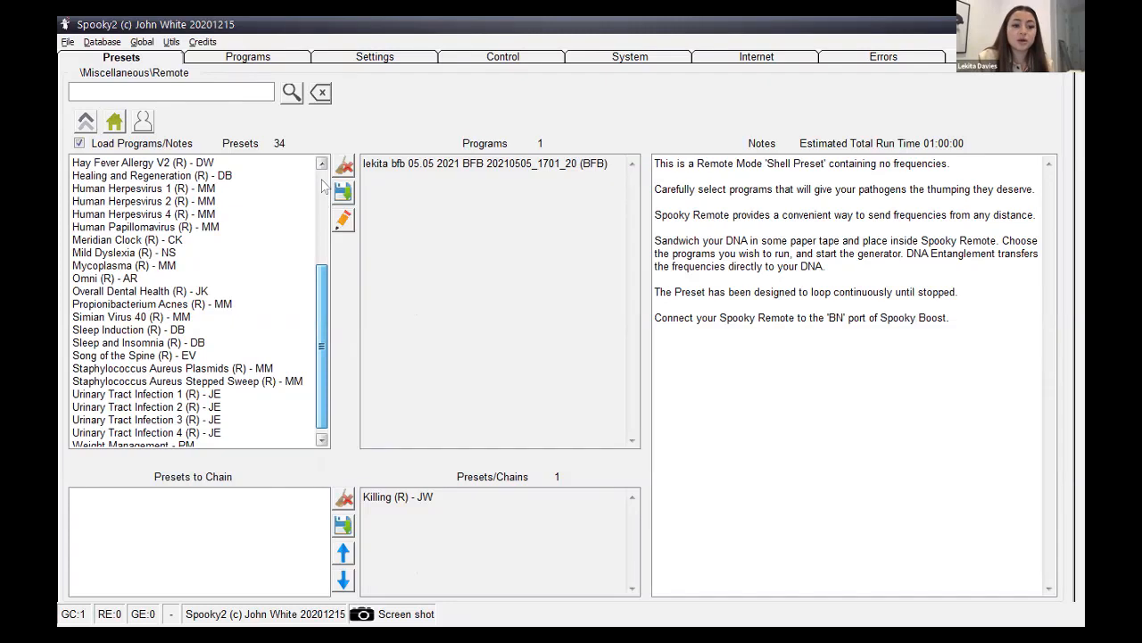
scroll(323, 185, up, 4)
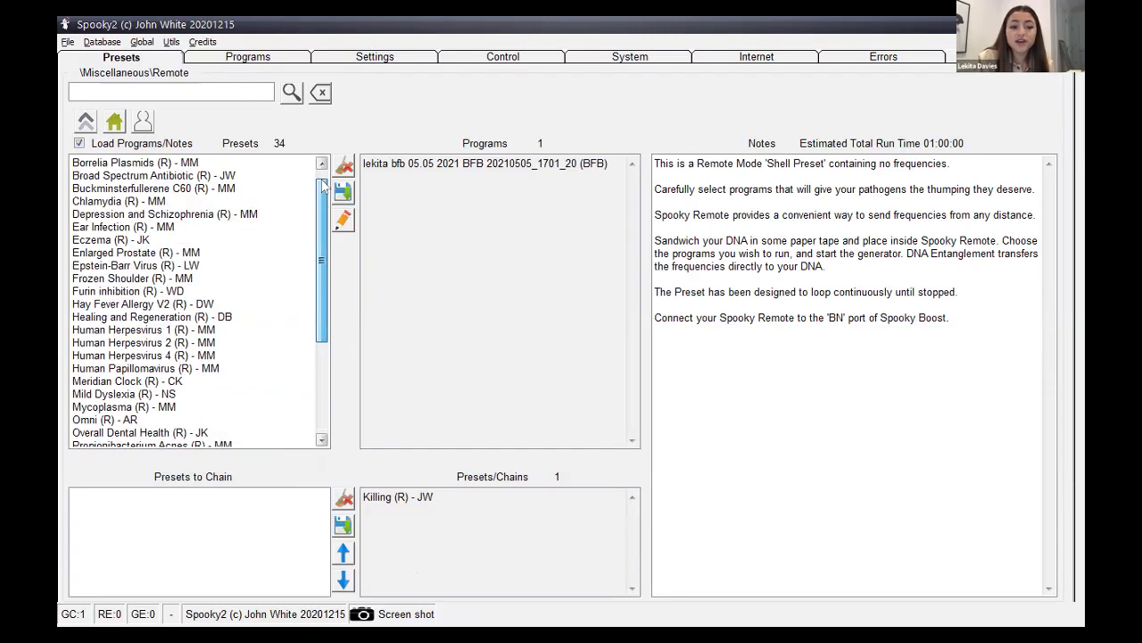
click(140, 228)
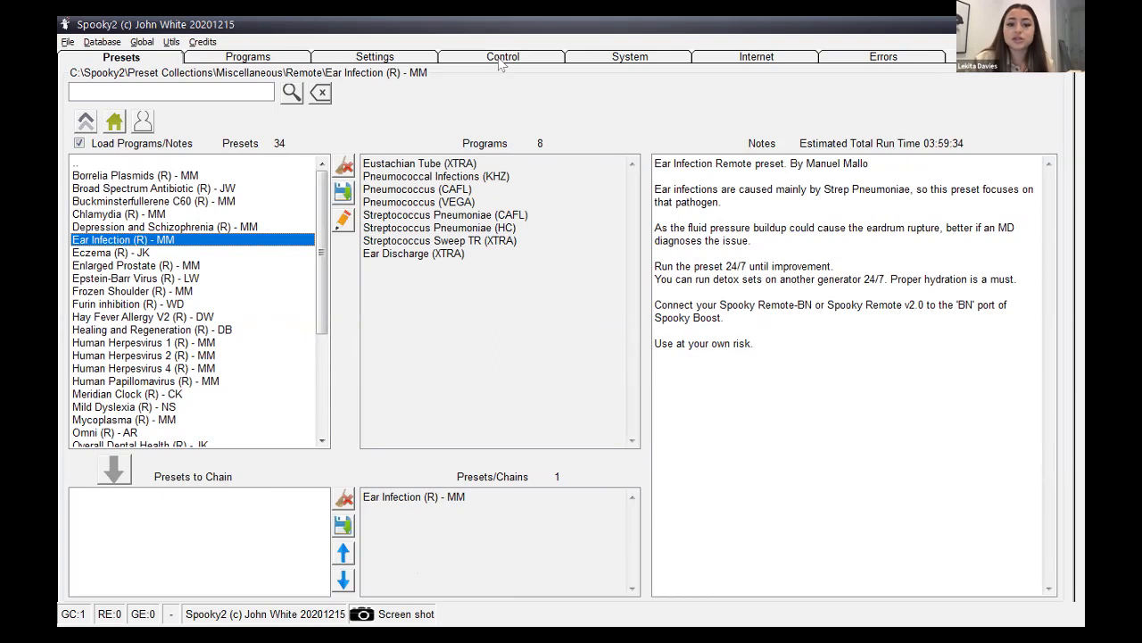
- Overwrite generator 3 with the Ear Infection (R) - MM preset and look through its loaded programs
click(498, 61)
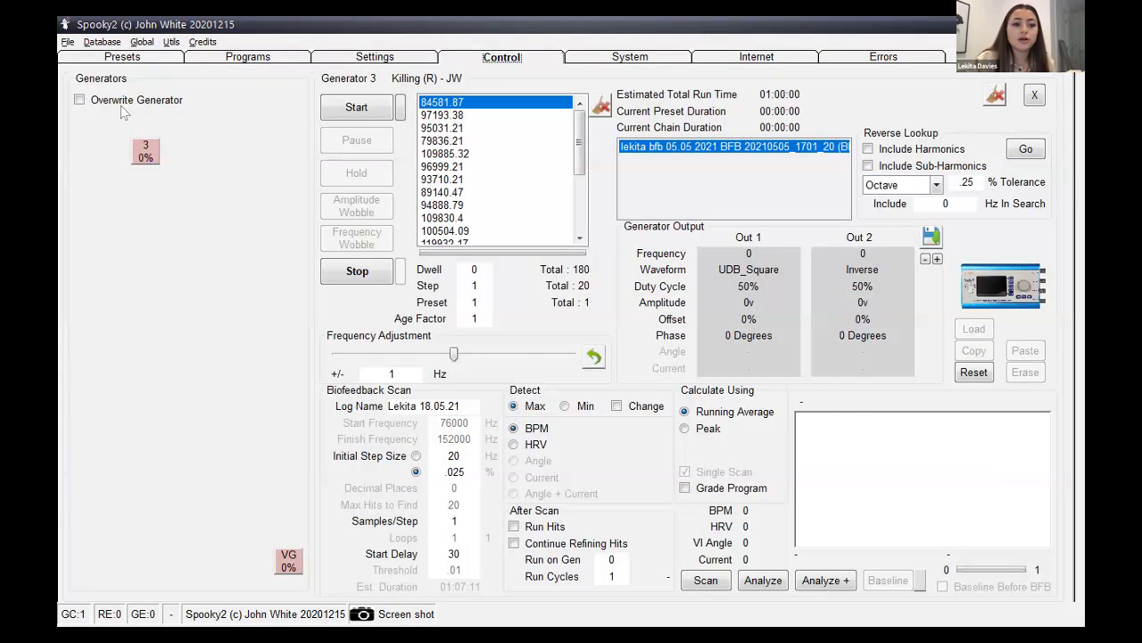
click(121, 105)
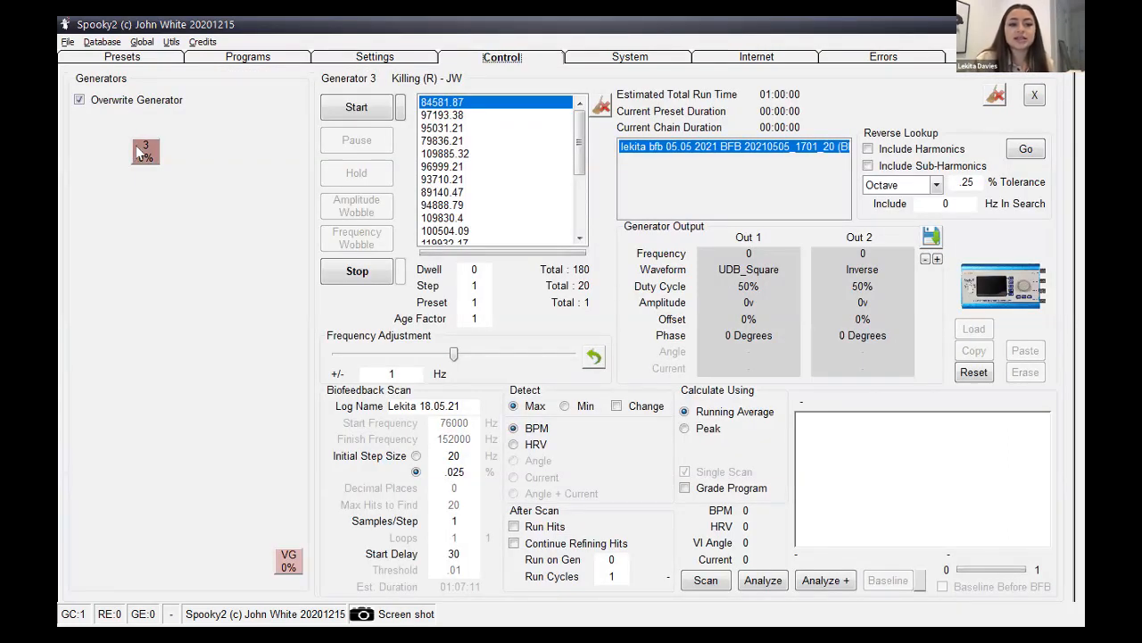
click(139, 152)
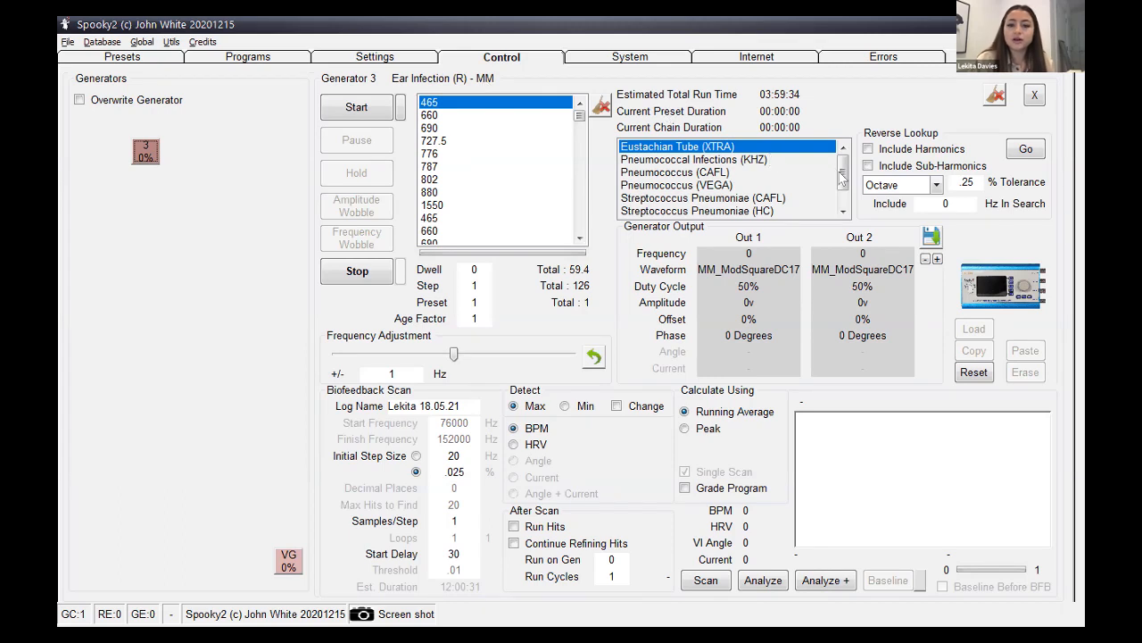
scroll(843, 183, down, 1)
scroll(843, 183, up, 1)
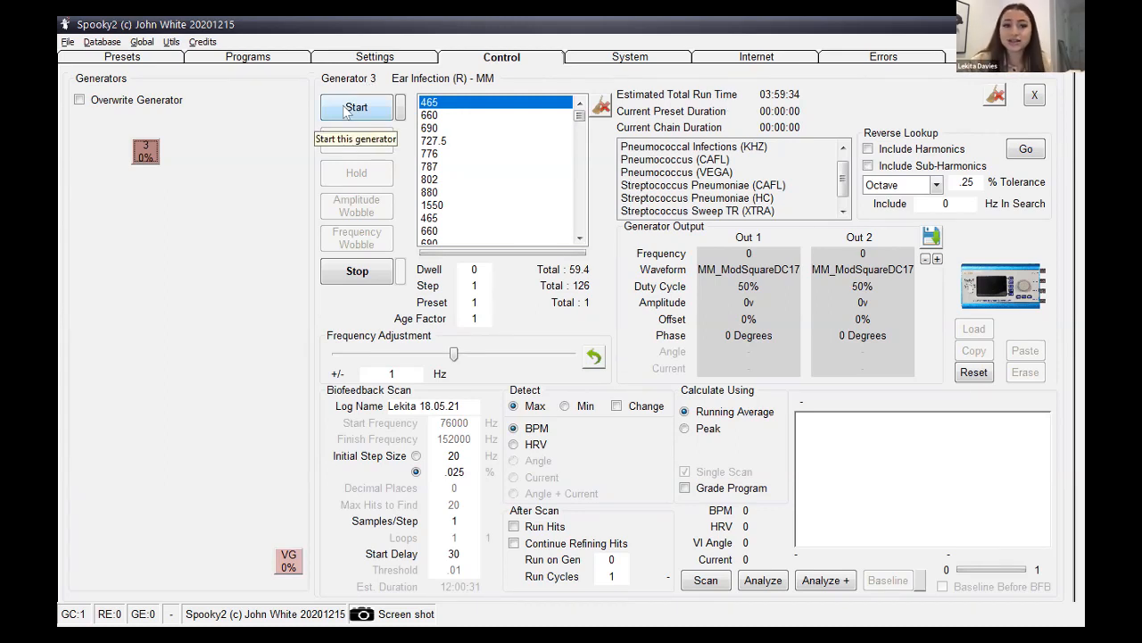
- Load the Hay Fever Allergy V2 (R) - DW preset and remove the Allergy Pollen (XTRA) program from it
click(227, 58)
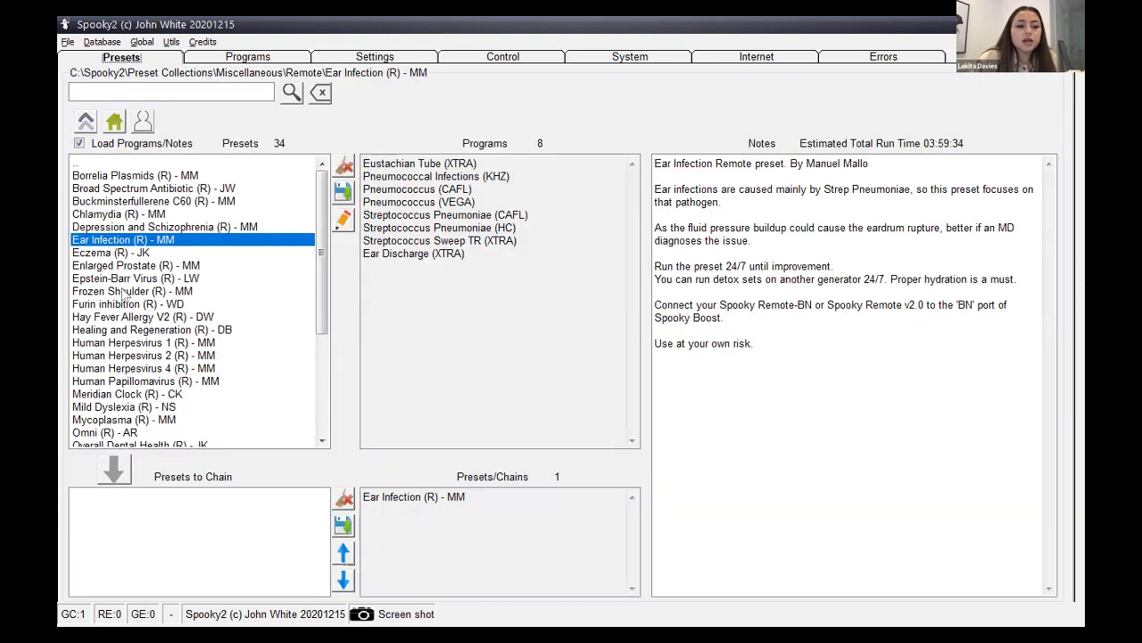
click(125, 291)
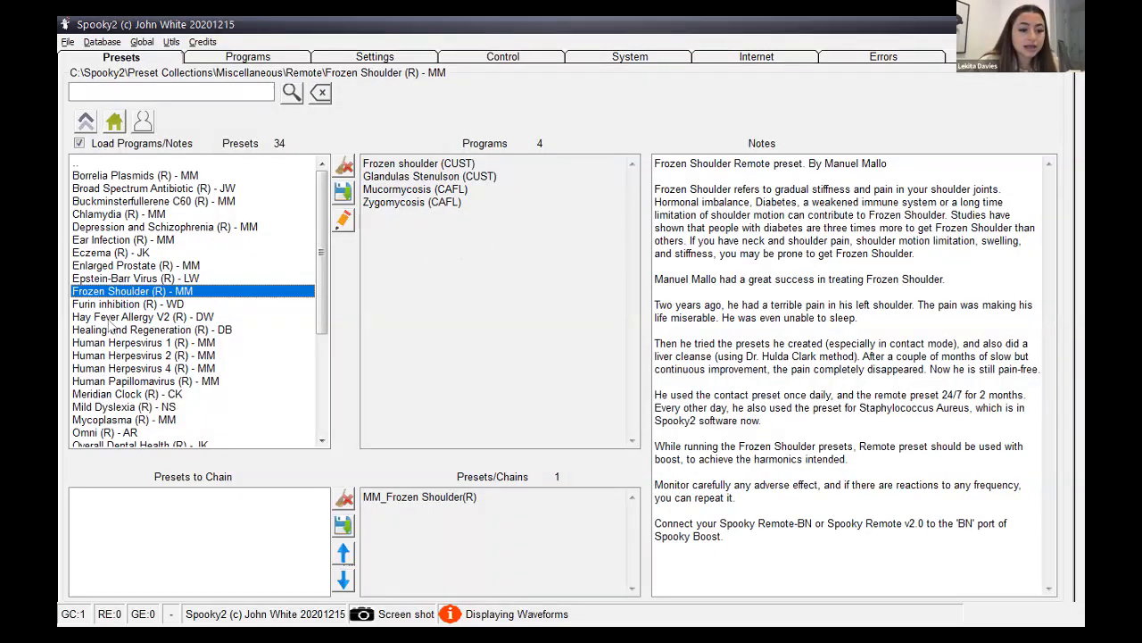
click(107, 317)
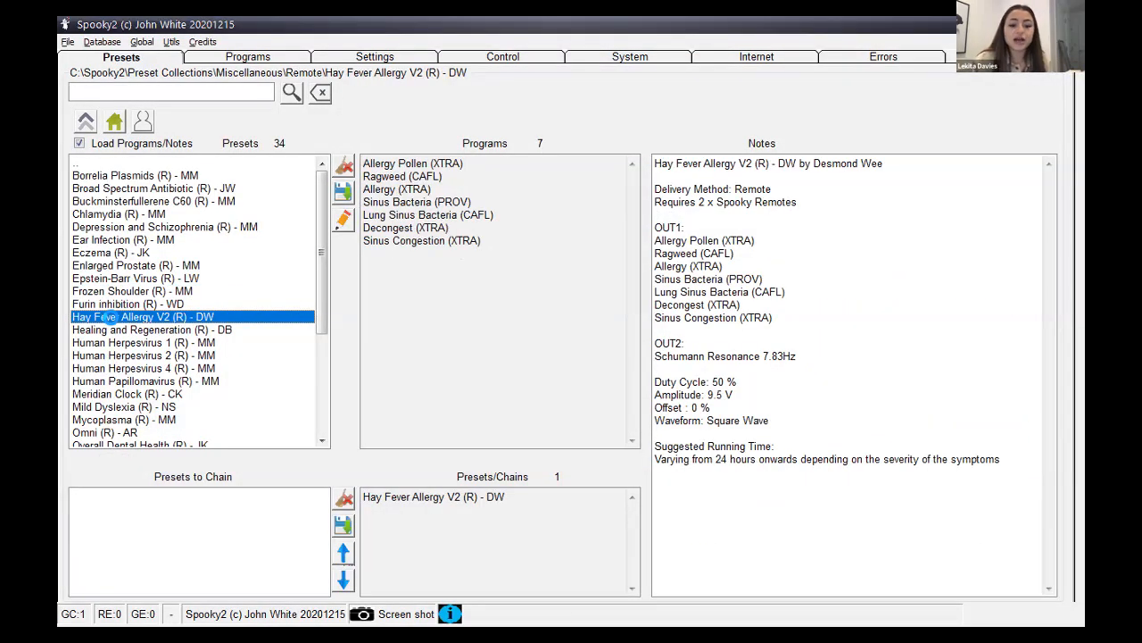
click(266, 59)
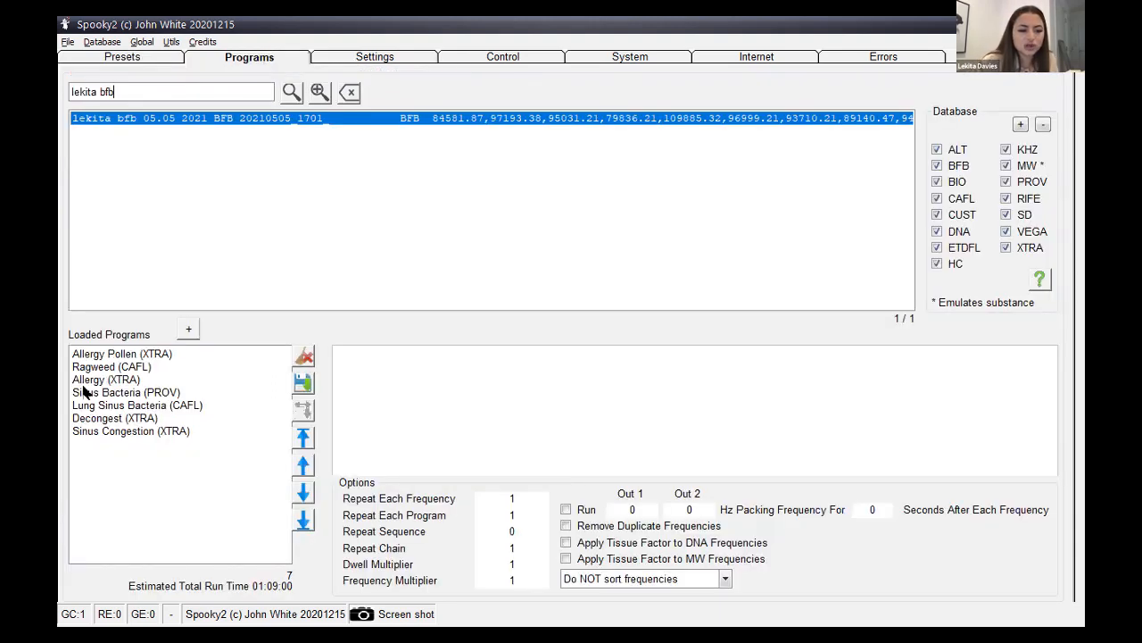
double_click(134, 354)
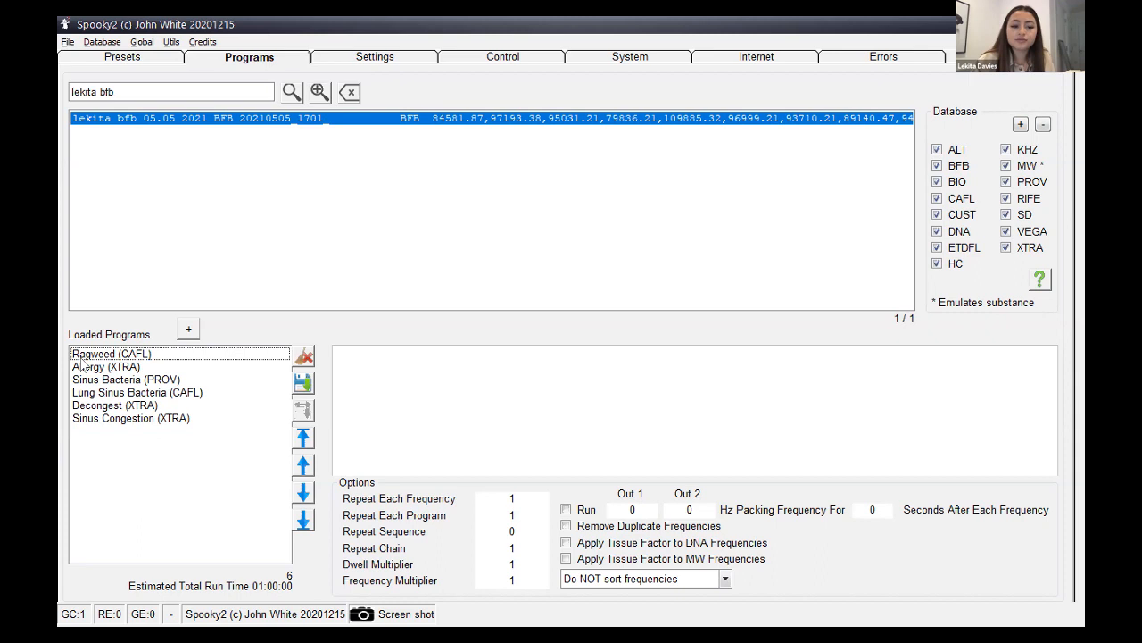
- Overwrite generator 3 with the edited Hay Fever Allergy V2 (R) - DW preset
click(505, 59)
click(144, 151)
click(144, 151)
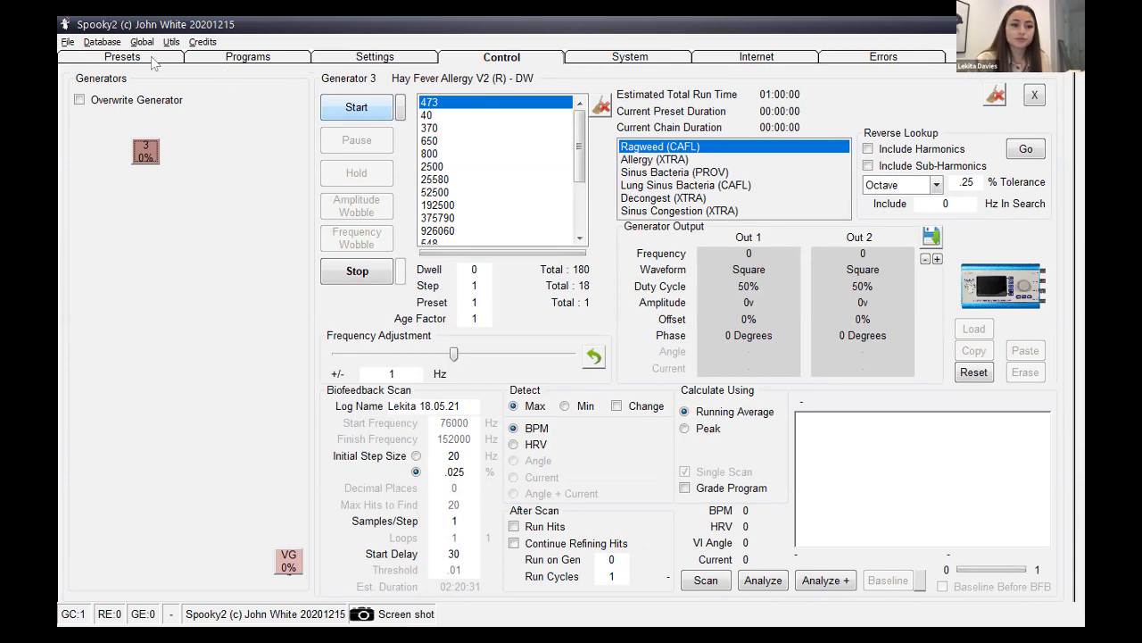
- Return to the main preset collections and open the Remote collection of the Heal presets
drag(322, 273, 319, 356)
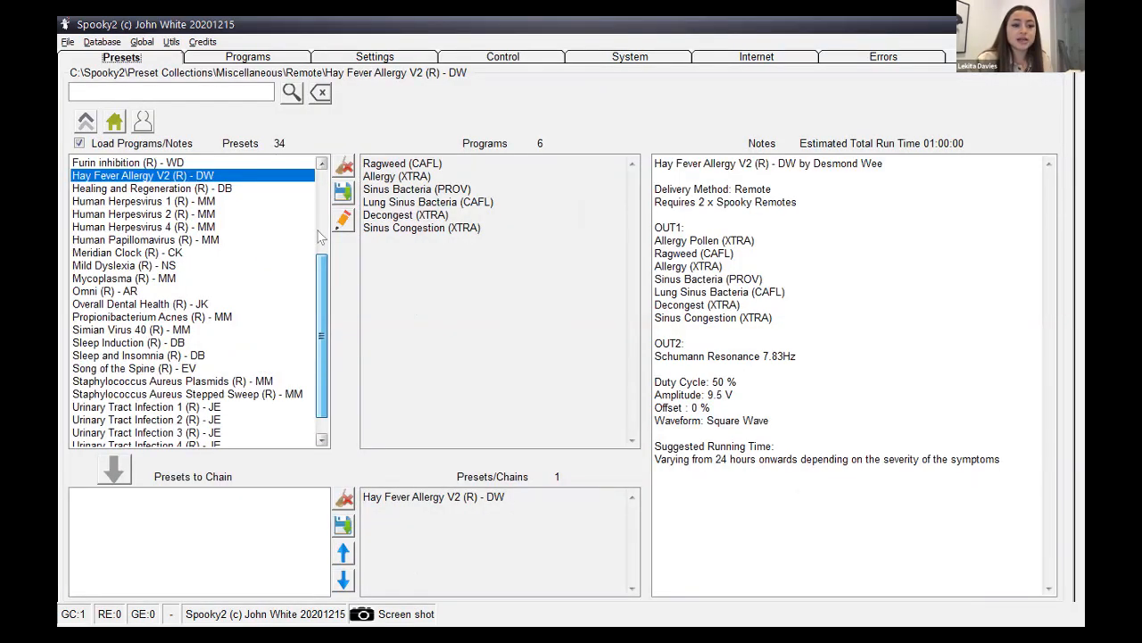
click(320, 237)
click(114, 122)
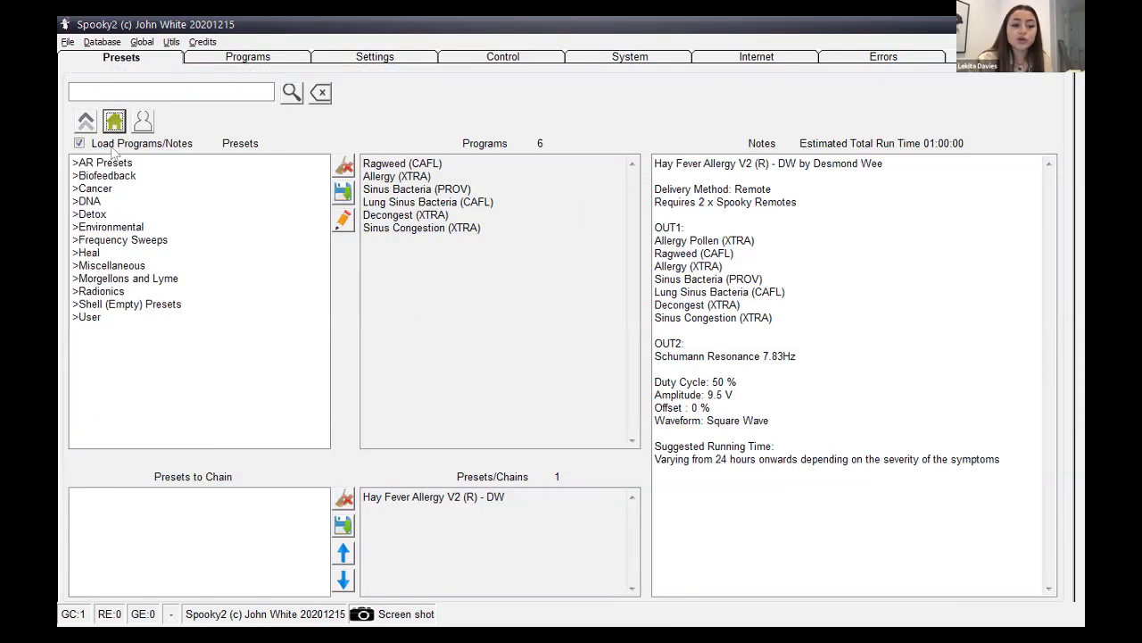
double_click(94, 255)
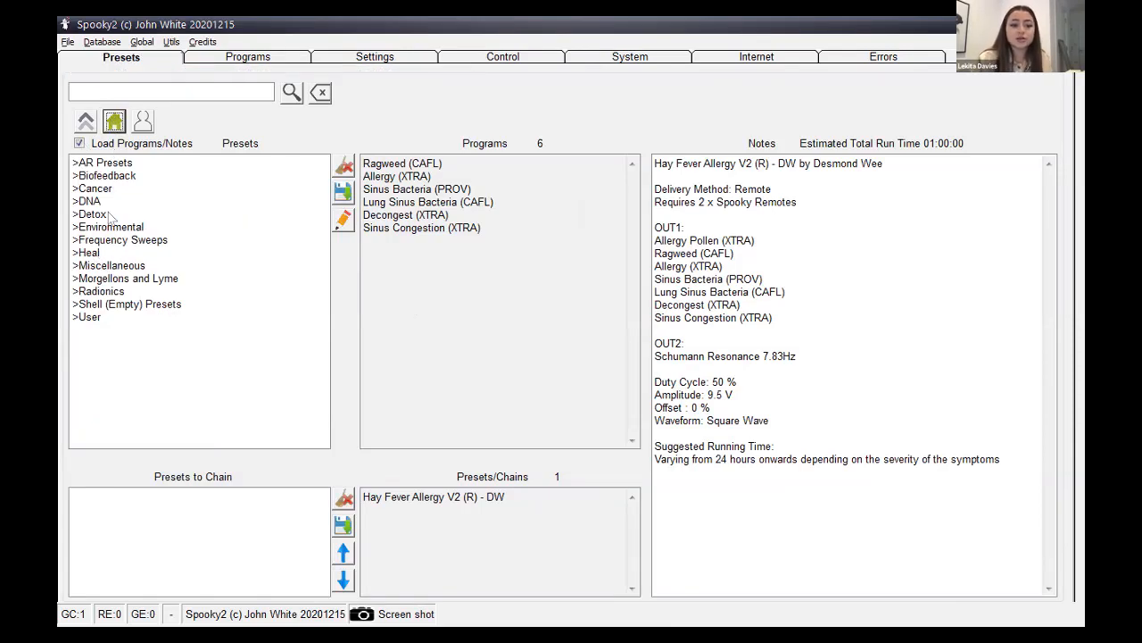
double_click(103, 204)
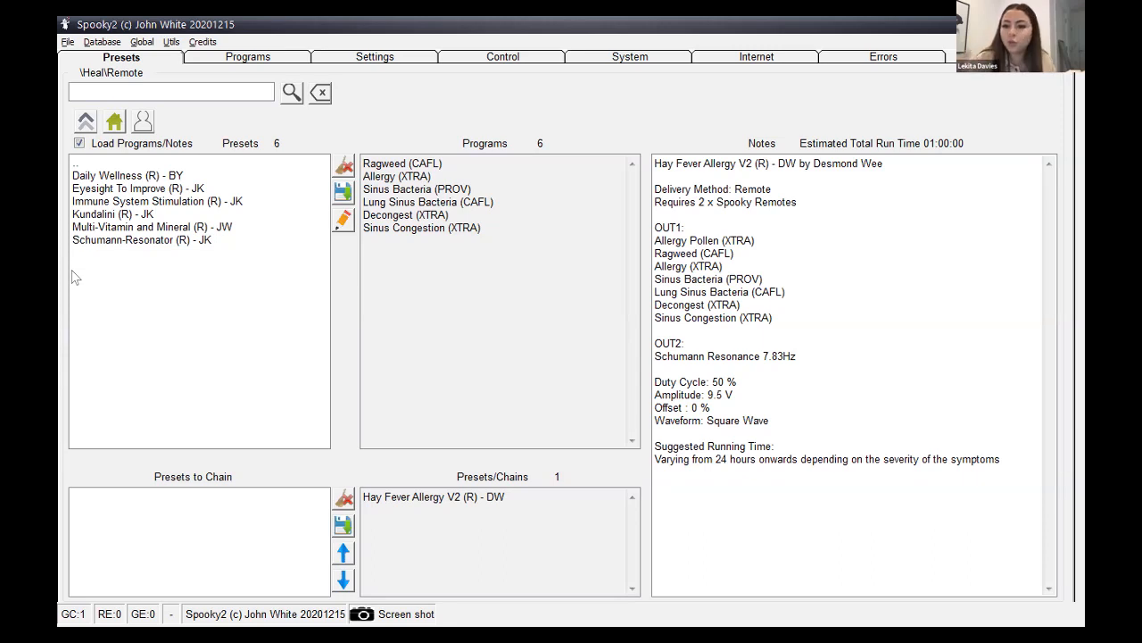
- Load the Multi-Vitamin and Mineral (R) - JW, Immune System Stimulation (R) - JK and Daily Wellness (R) - BY presets in turn
double_click(128, 228)
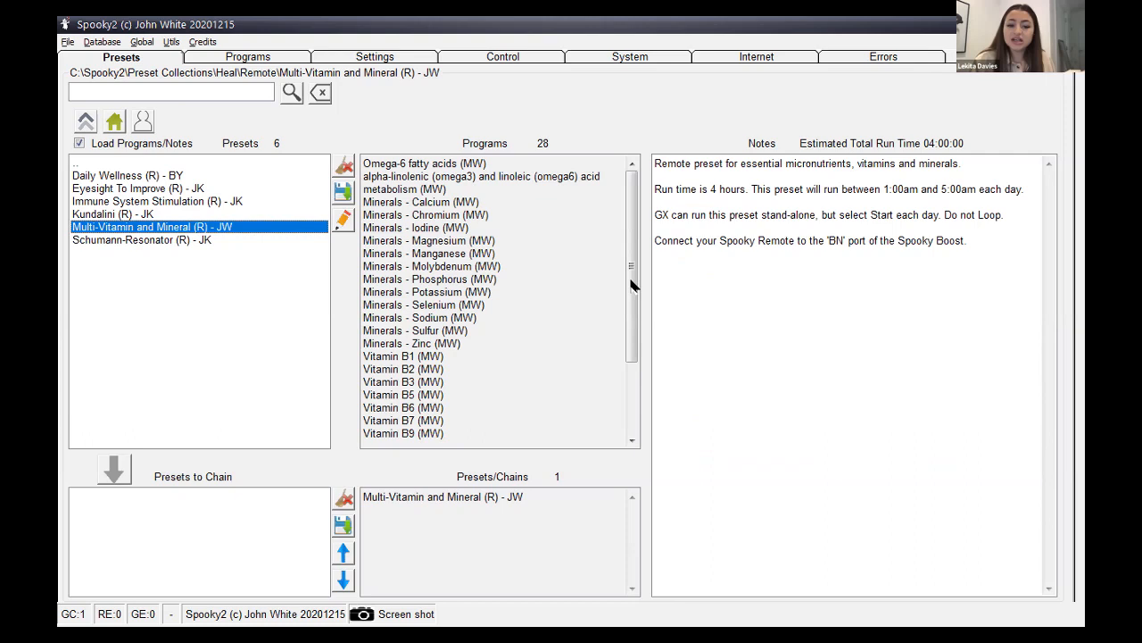
scroll(632, 284, down, 1)
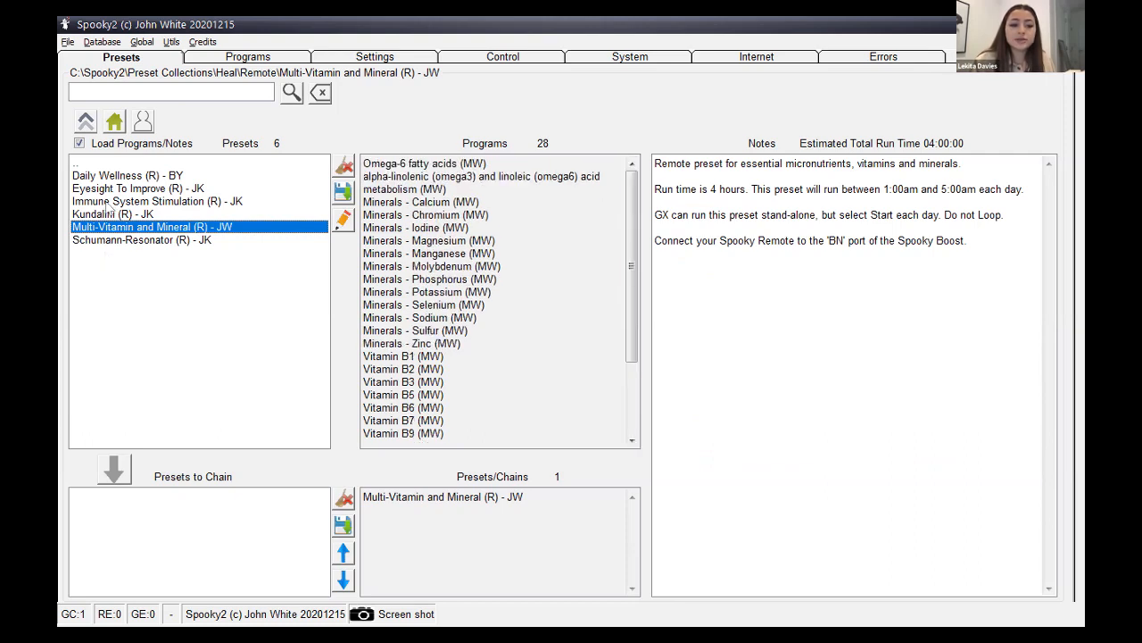
click(100, 202)
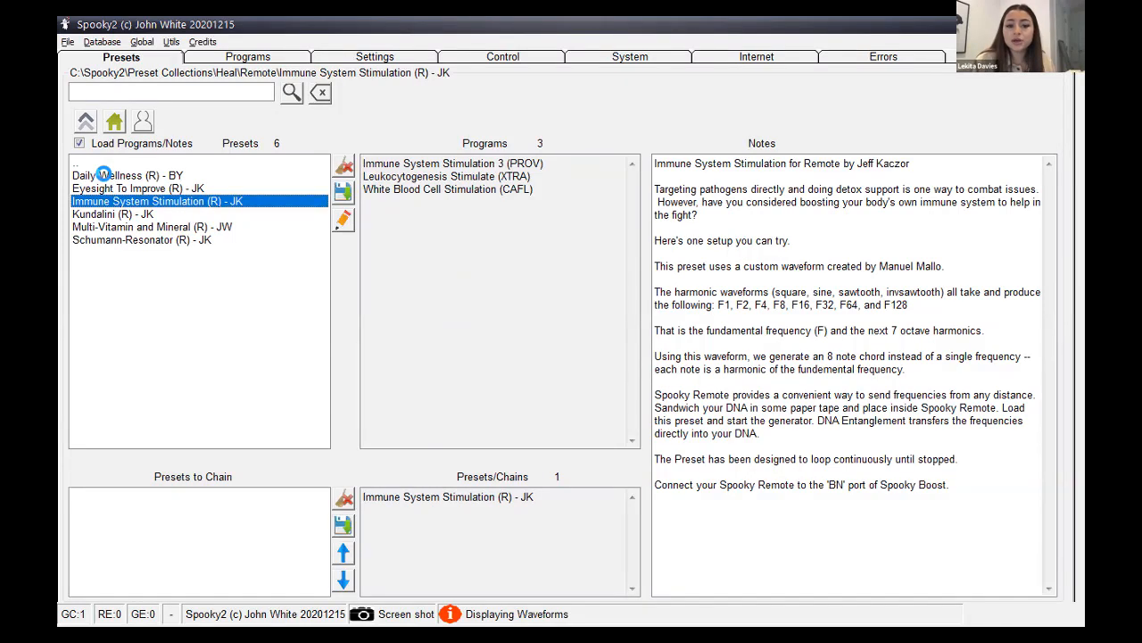
click(104, 174)
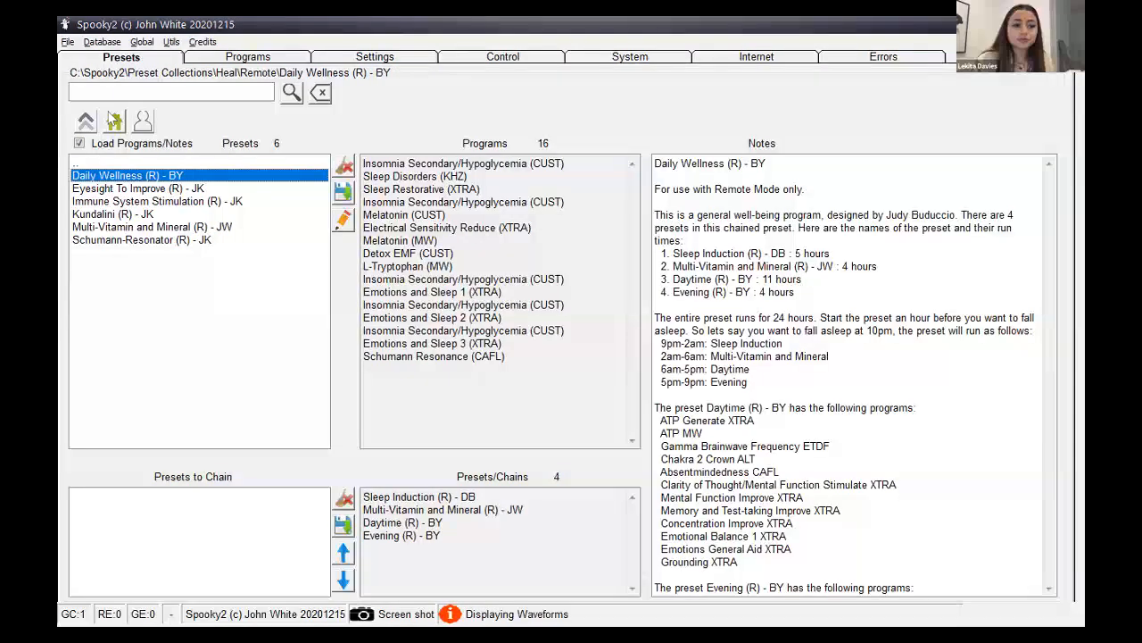
- Open the Remote collection of the Morgellons and Lyme v3.0 presets
click(114, 123)
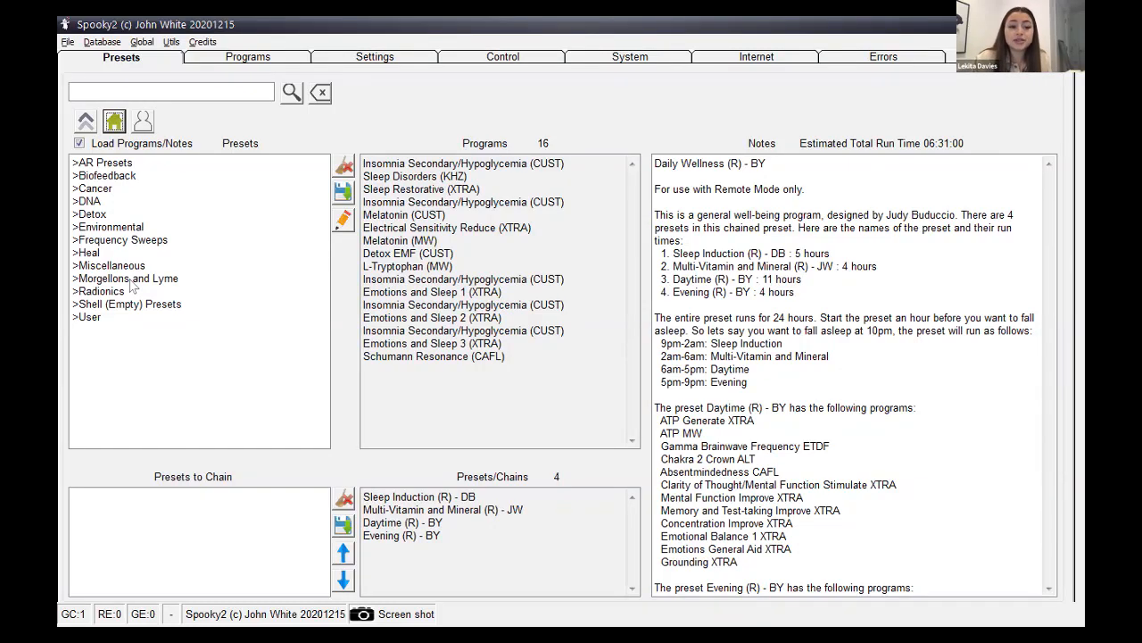
double_click(183, 278)
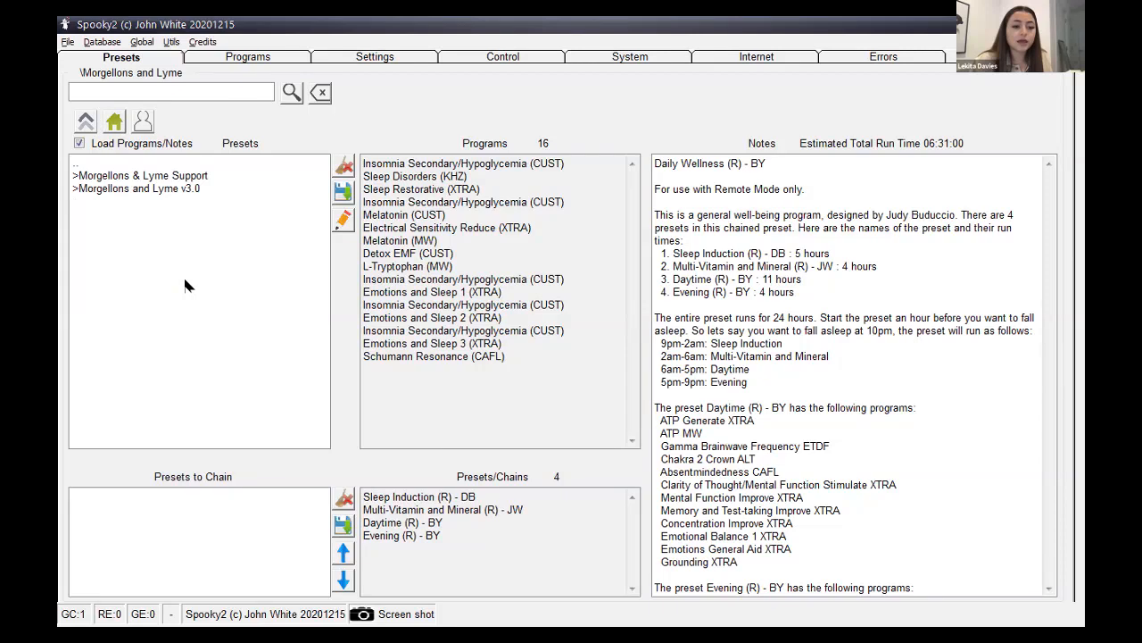
double_click(179, 191)
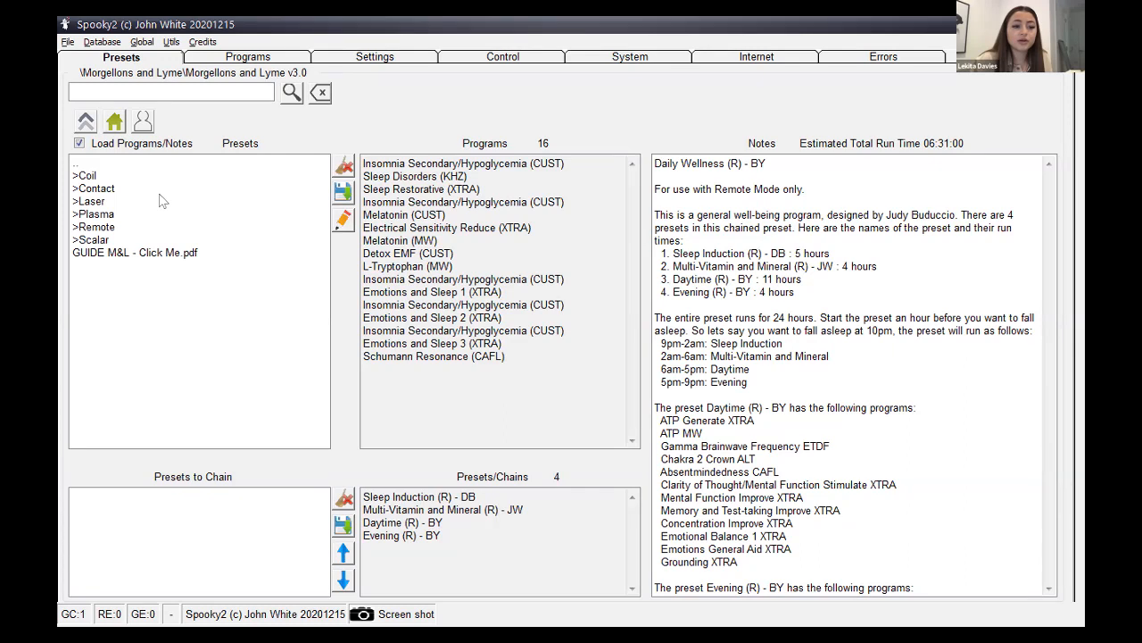
click(105, 228)
double_click(107, 230)
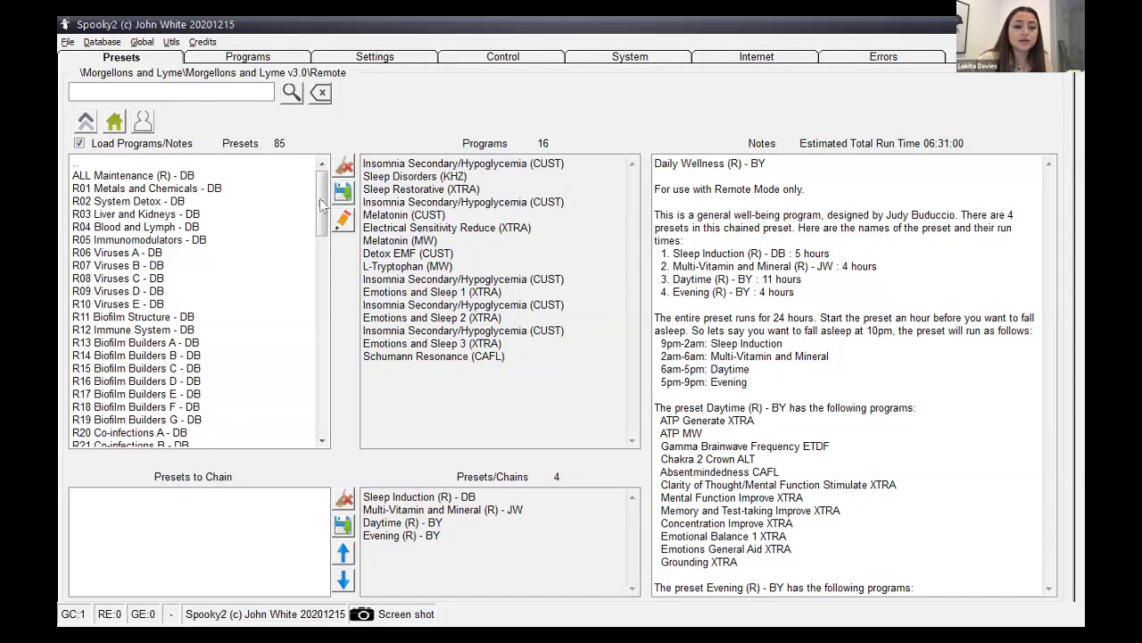
- Look through the list of Morgellons and Lyme v3.0 Remote presets and return to its parent folder
drag(326, 266, 324, 404)
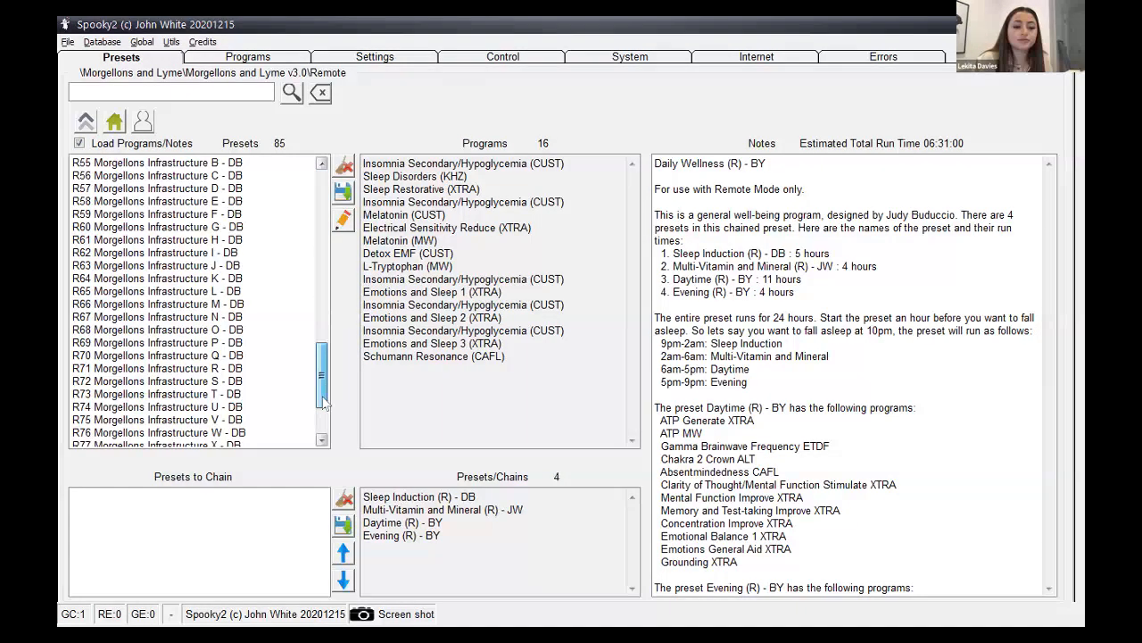
click(321, 207)
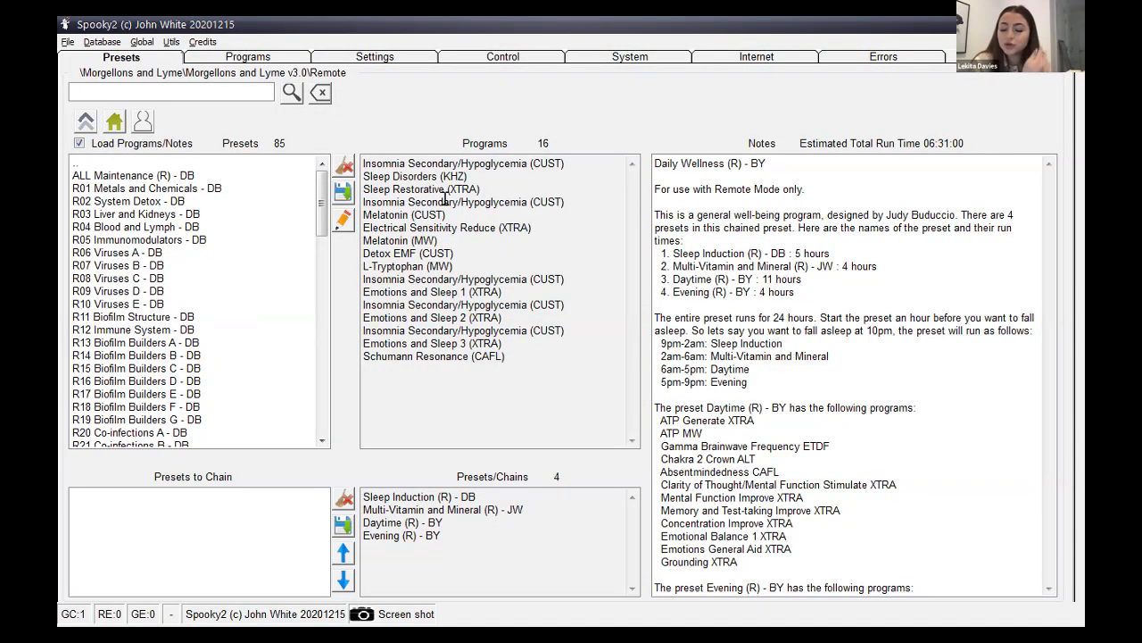
double_click(78, 164)
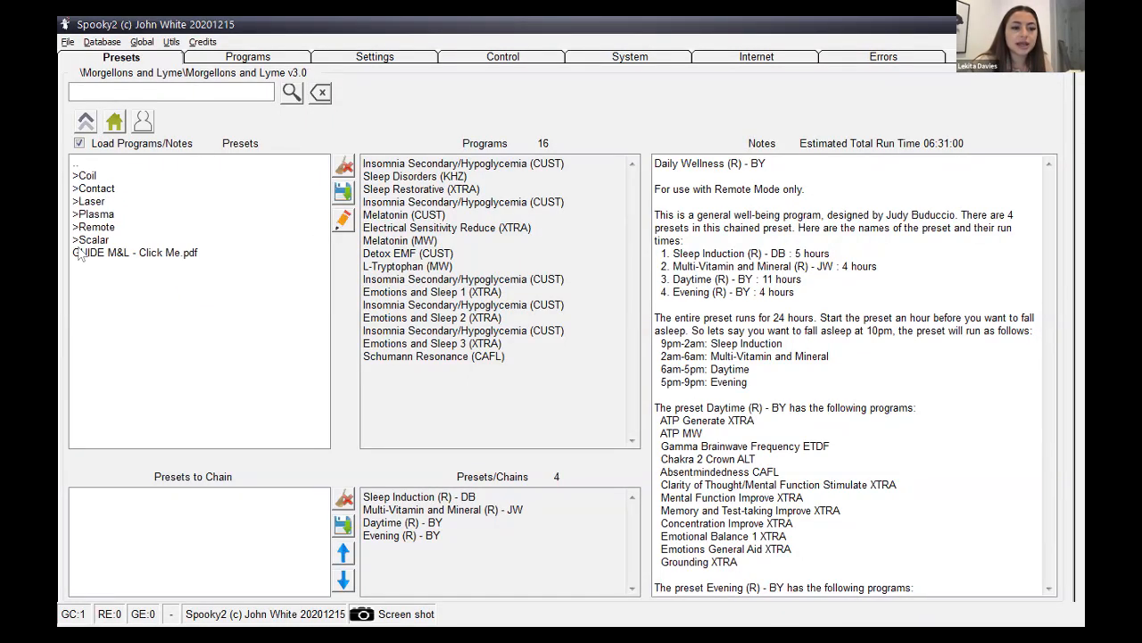
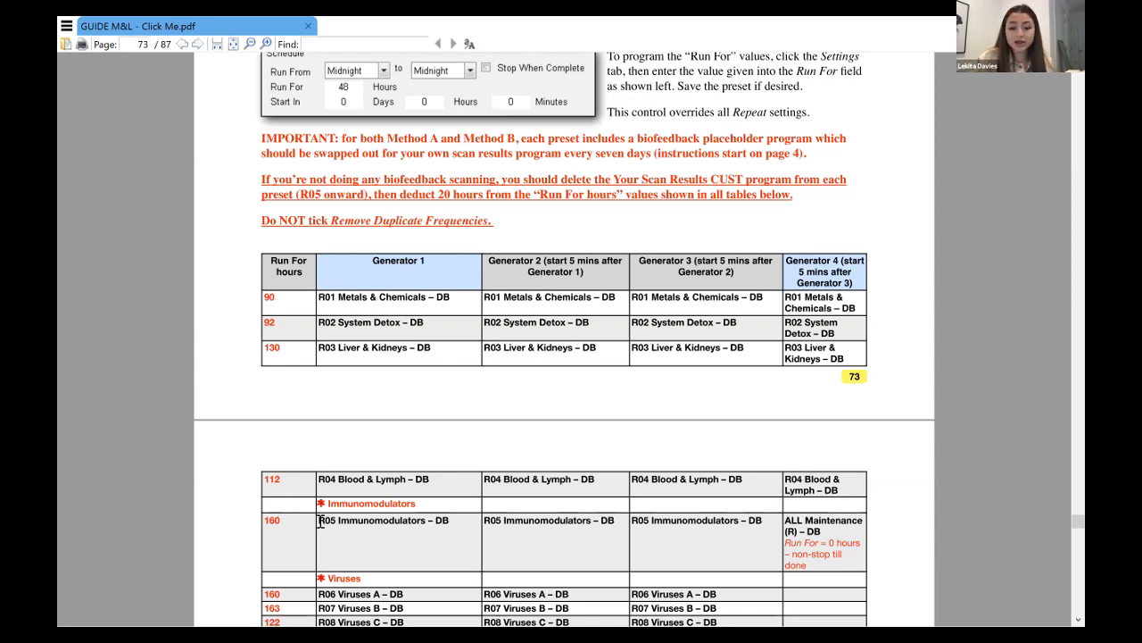
- Highlight the Generator 1 entry R05 Immunomodulators – DB in the guide's Run For timetable
drag(325, 521, 444, 528)
click(386, 528)
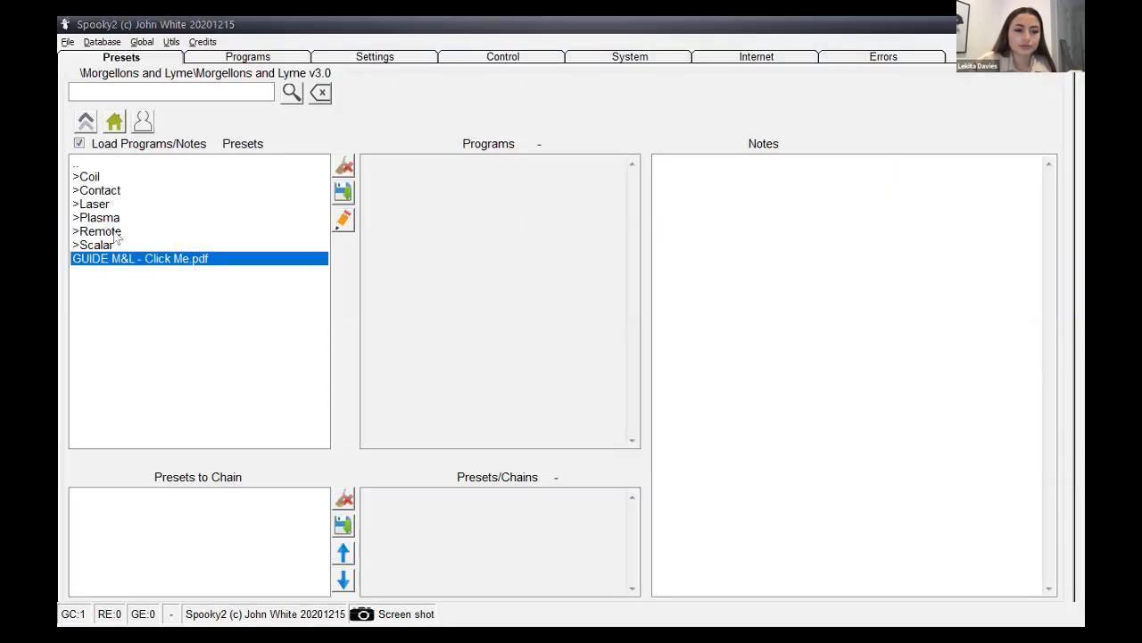
- Load the R01 Metals and Chemicals - DB preset from the Remote collection and set Run For to 90 hours
click(115, 233)
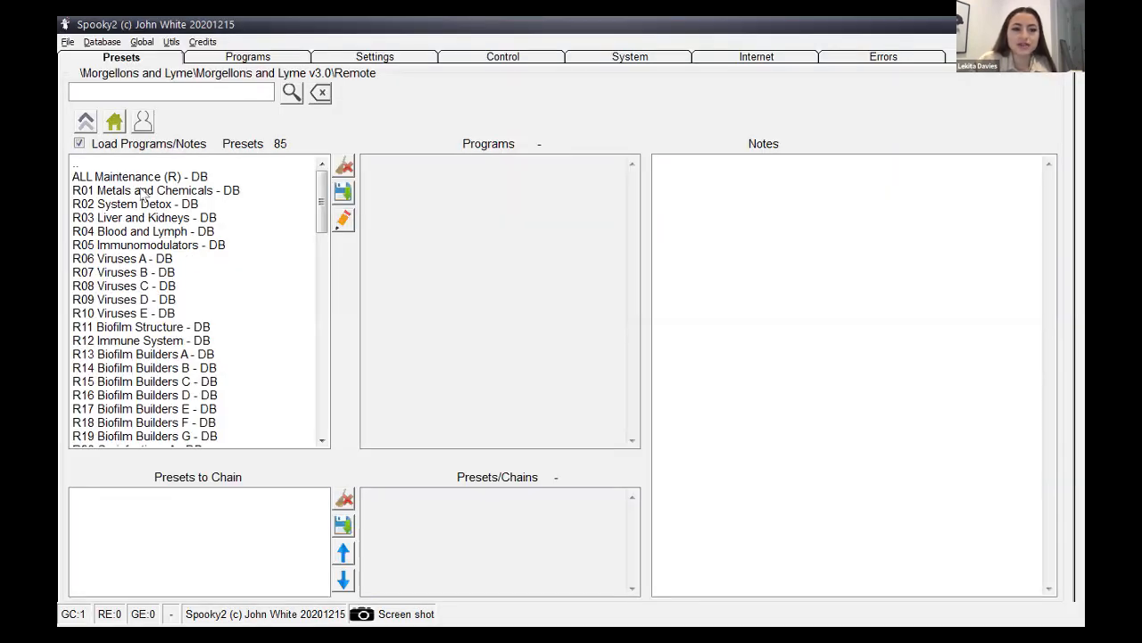
click(140, 190)
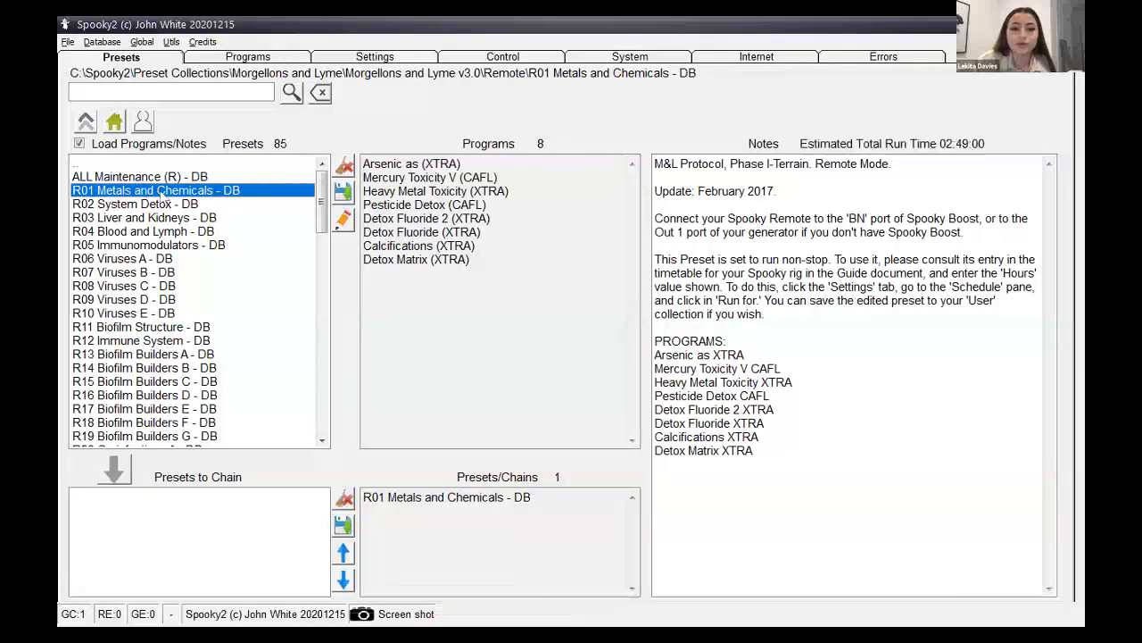
click(374, 57)
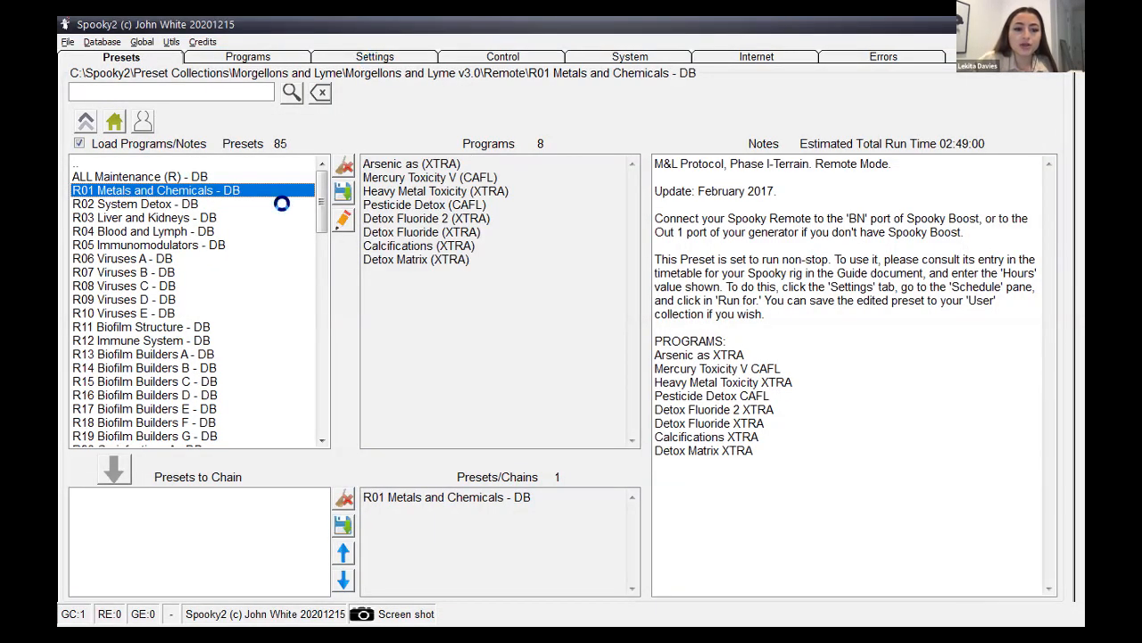
click(152, 378)
text(90)
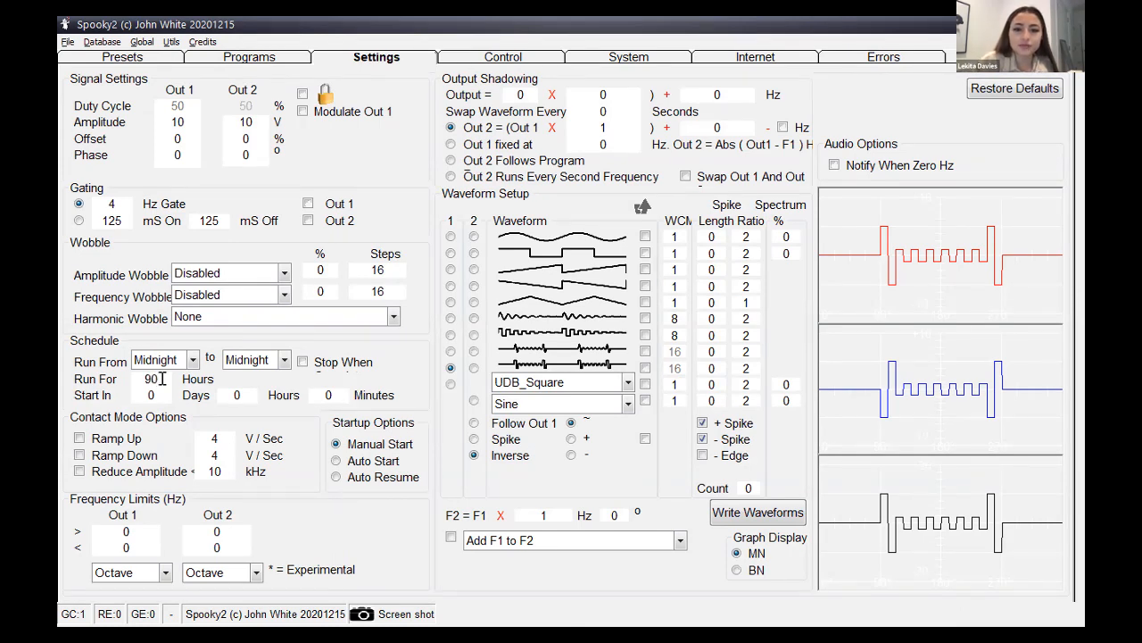
- Overwrite generator 3 with the 90-hour R01 Metals and Chemicals - DB preset, and start and stop its run
click(604, 58)
click(494, 59)
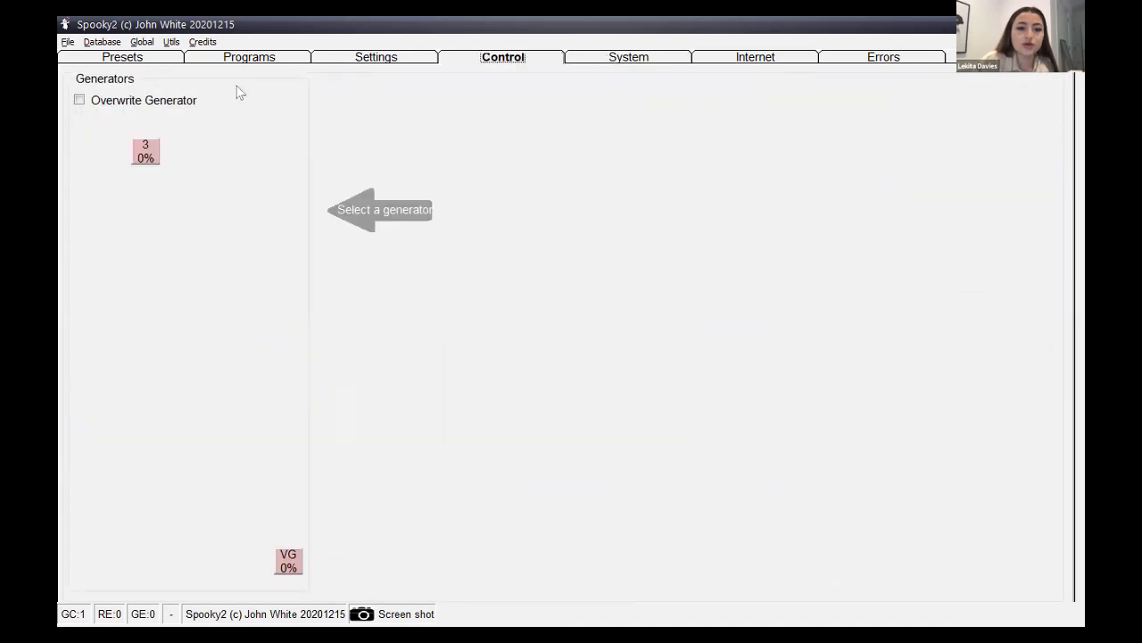
click(79, 101)
click(146, 155)
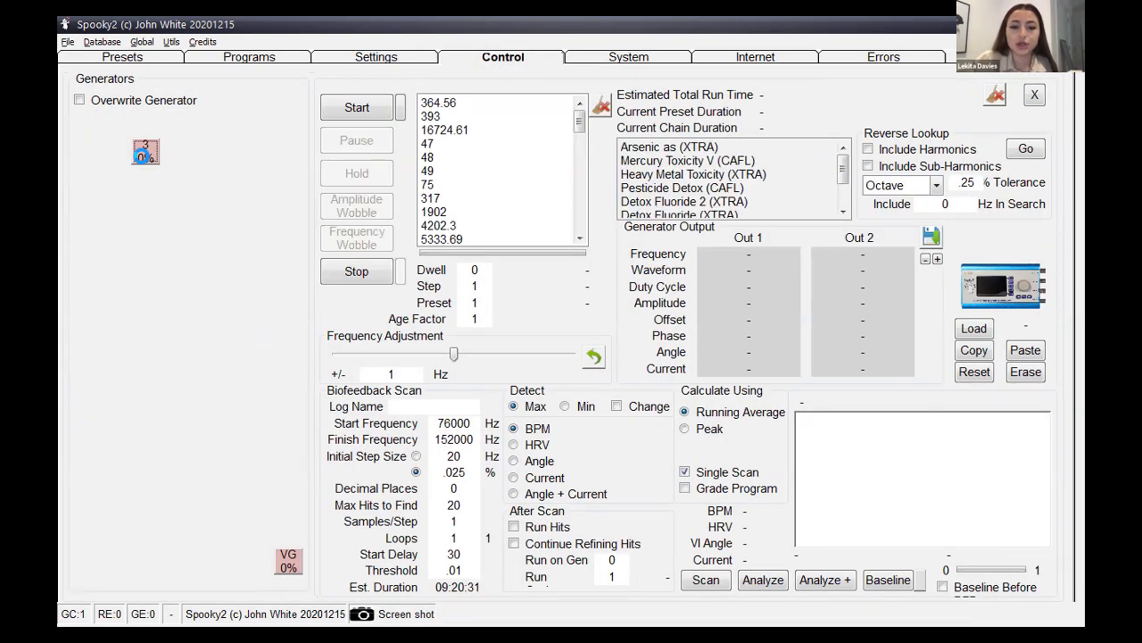
click(355, 109)
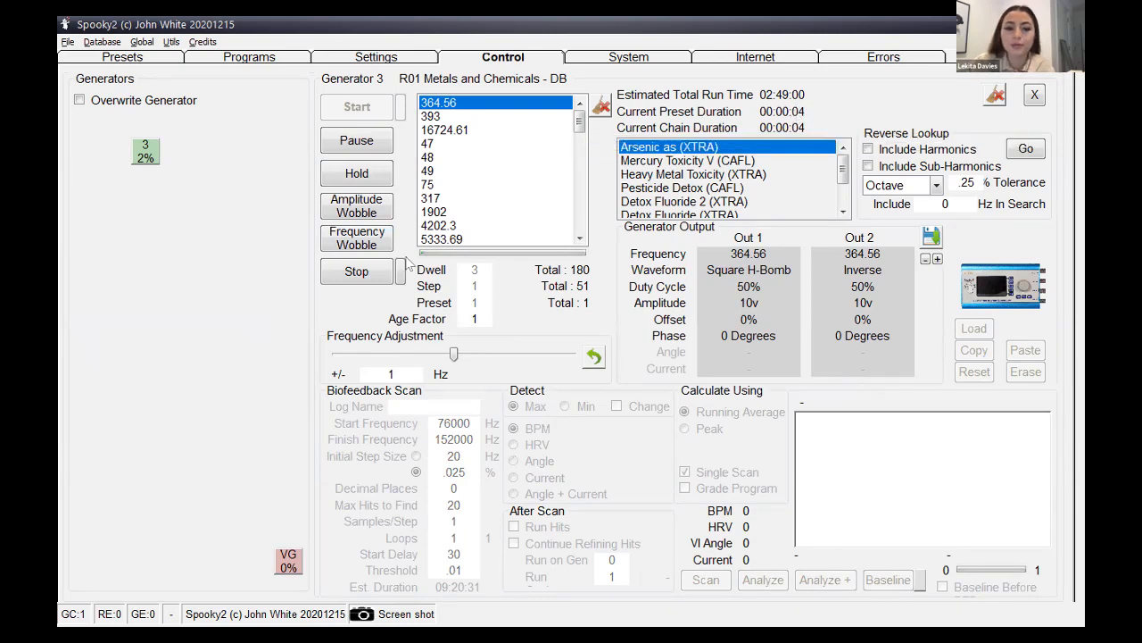
click(356, 271)
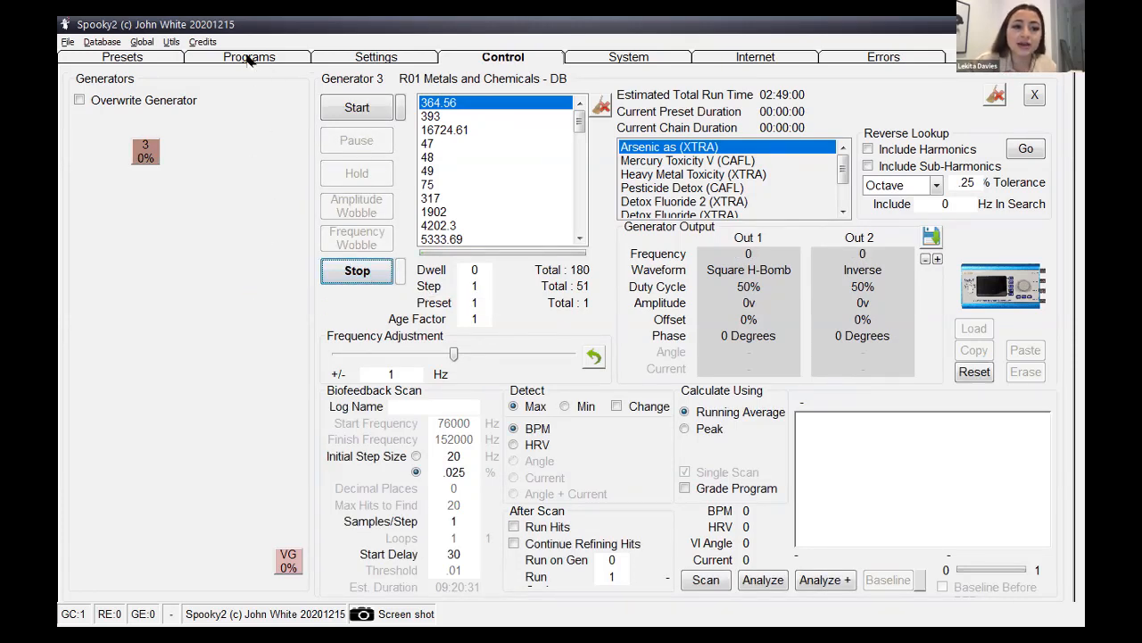
- Reload the R01 Metals and Chemicals - DB preset and schedule it to run for 90 hours, starting in 5 minutes
click(139, 58)
click(110, 193)
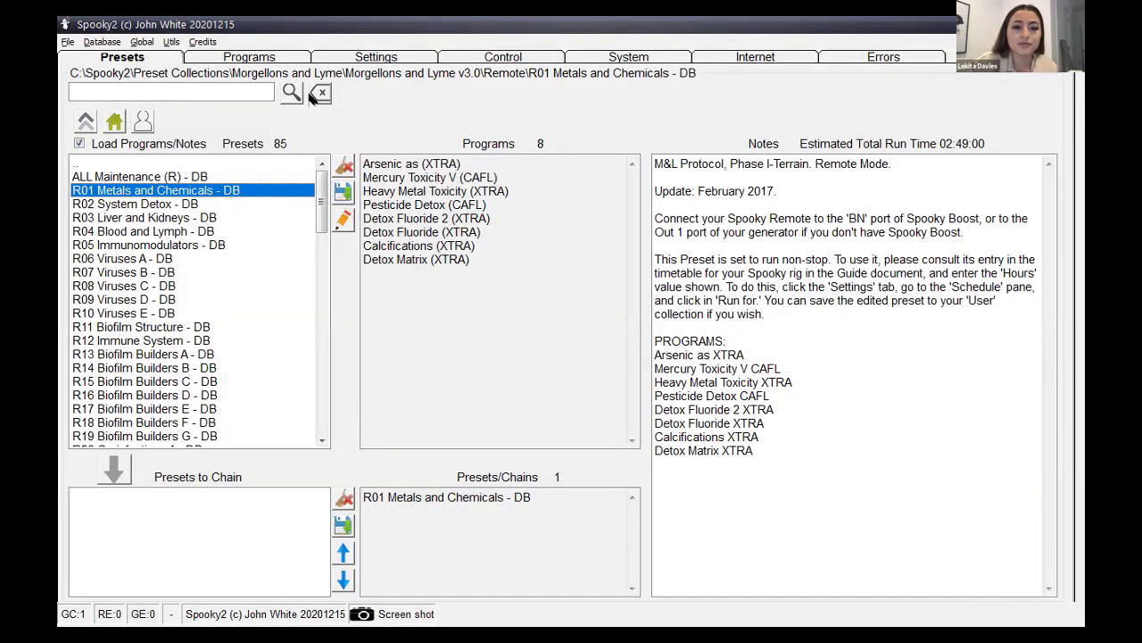
click(375, 57)
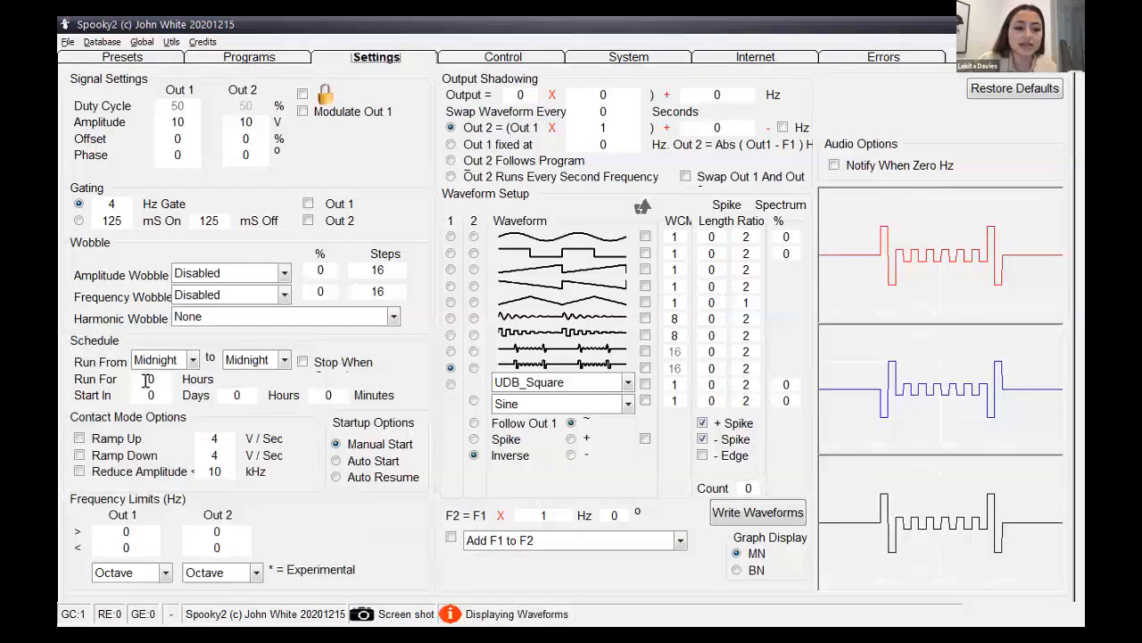
double_click(154, 380)
text(90)
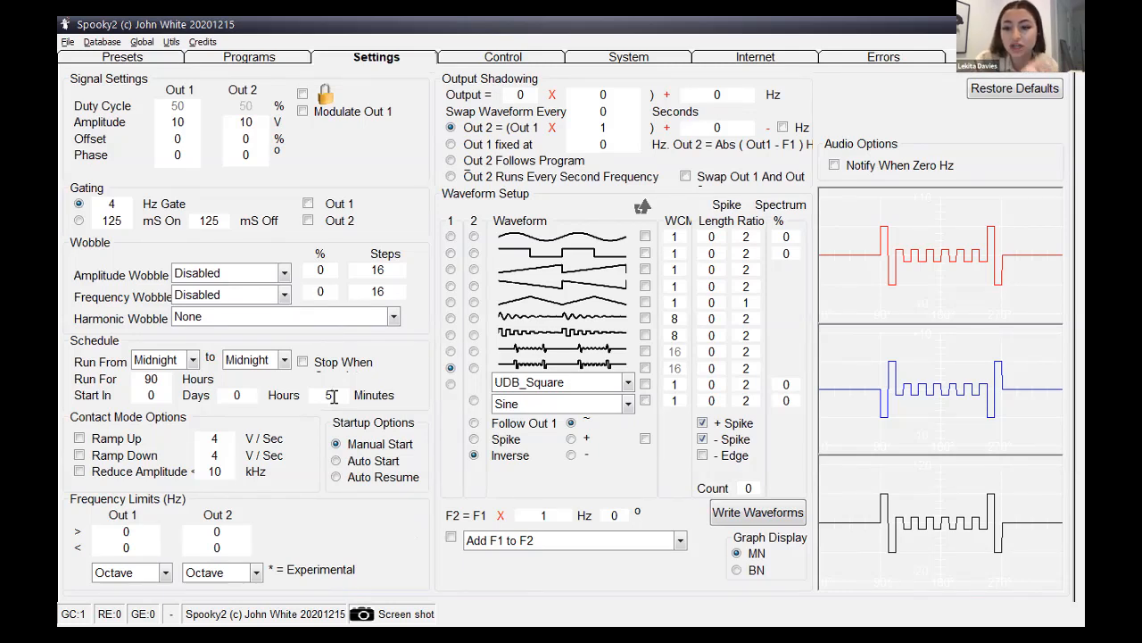
- Overwrite generator 3 with the R01 preset delayed by 5 minutes, start it, check its countdown and stop it
click(607, 59)
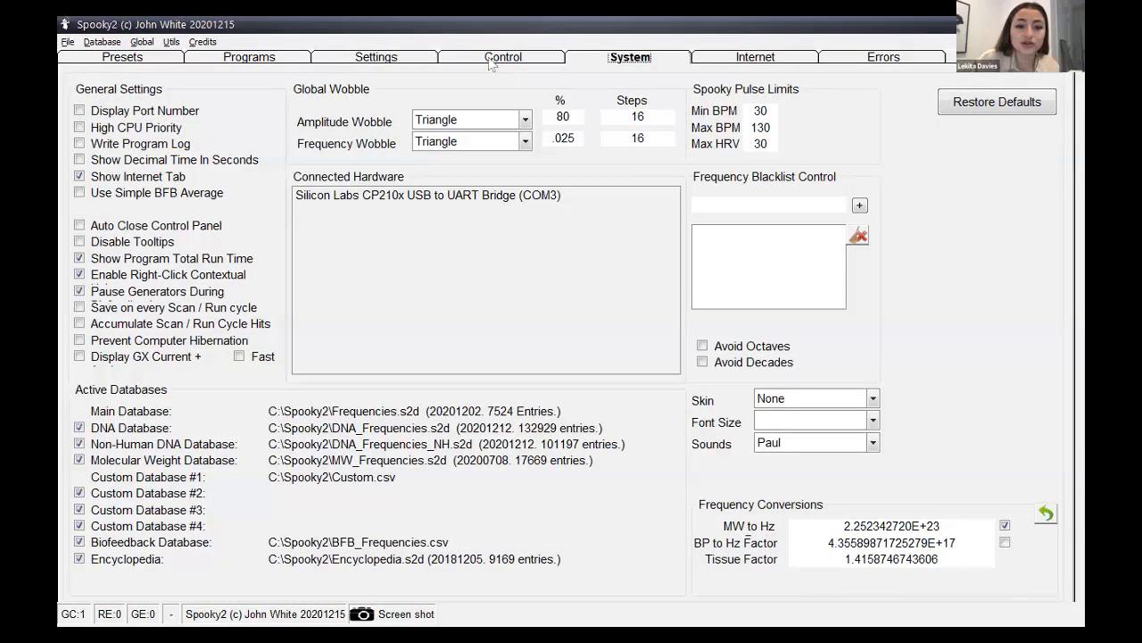
click(496, 60)
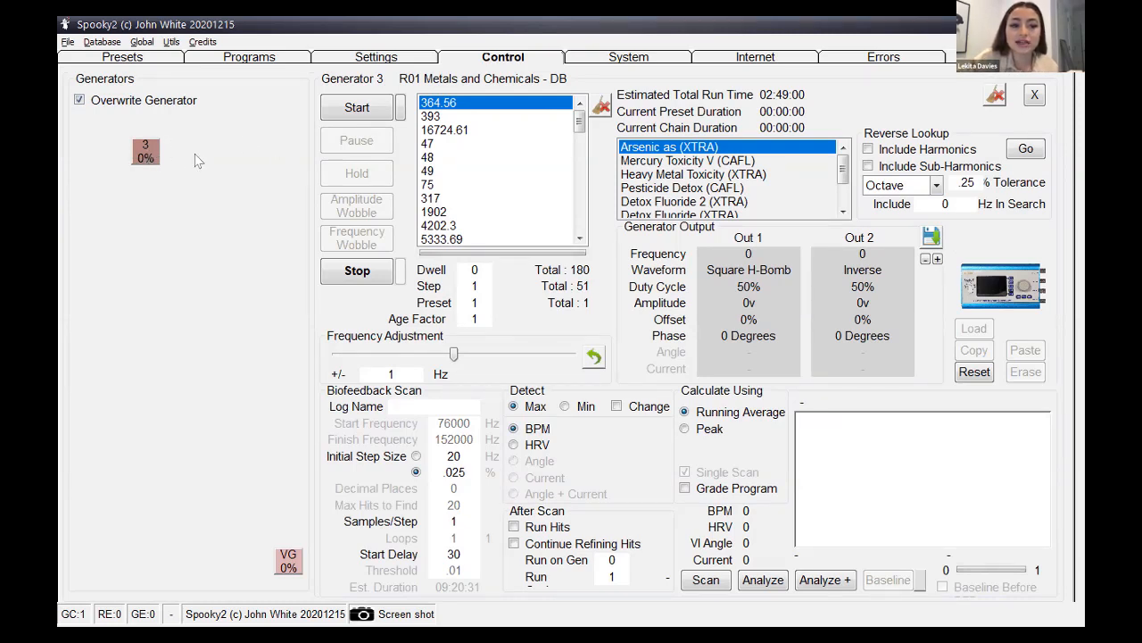
click(146, 152)
click(350, 109)
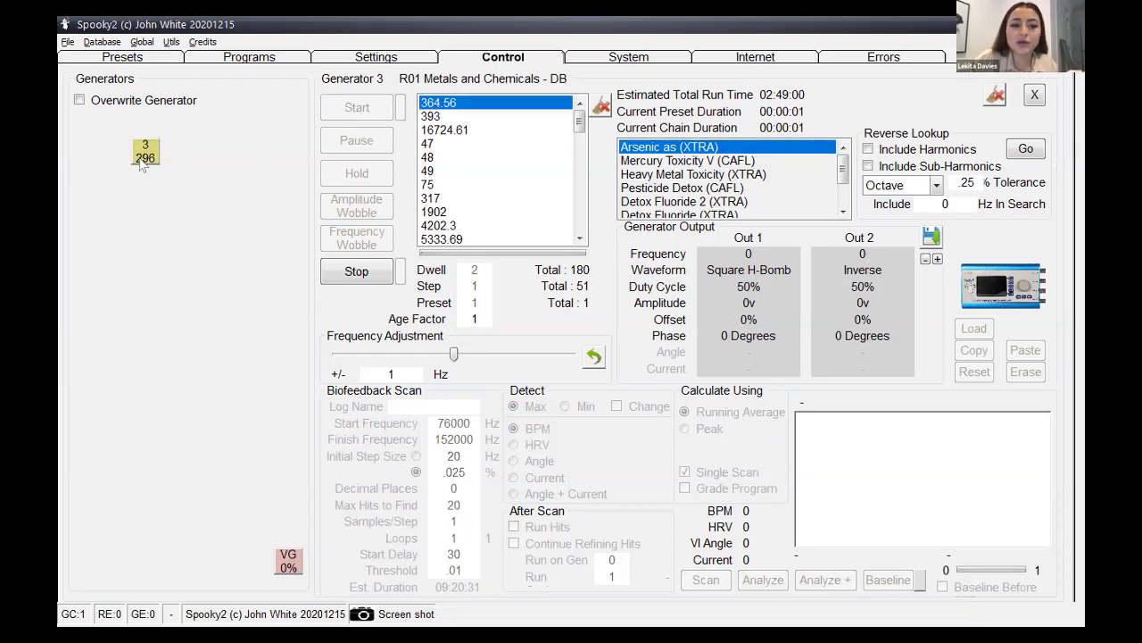
mouse_move(138, 161)
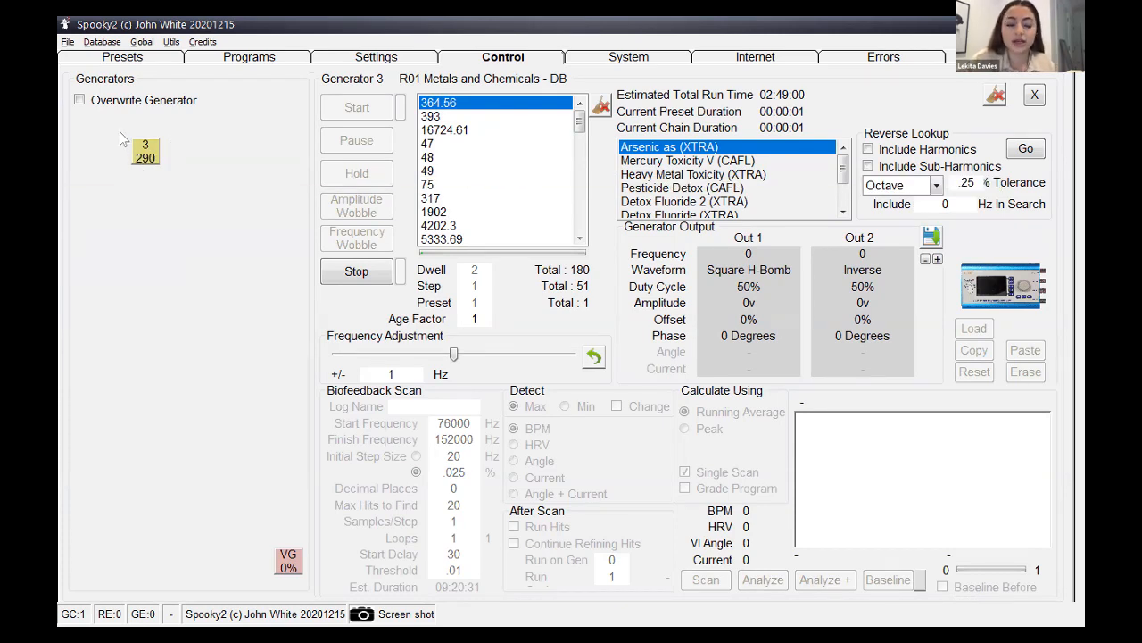
click(344, 279)
- Reload the R01 Metals and Chemicals - DB preset and schedule it to run for 90 hours, starting in 10 minutes
click(154, 59)
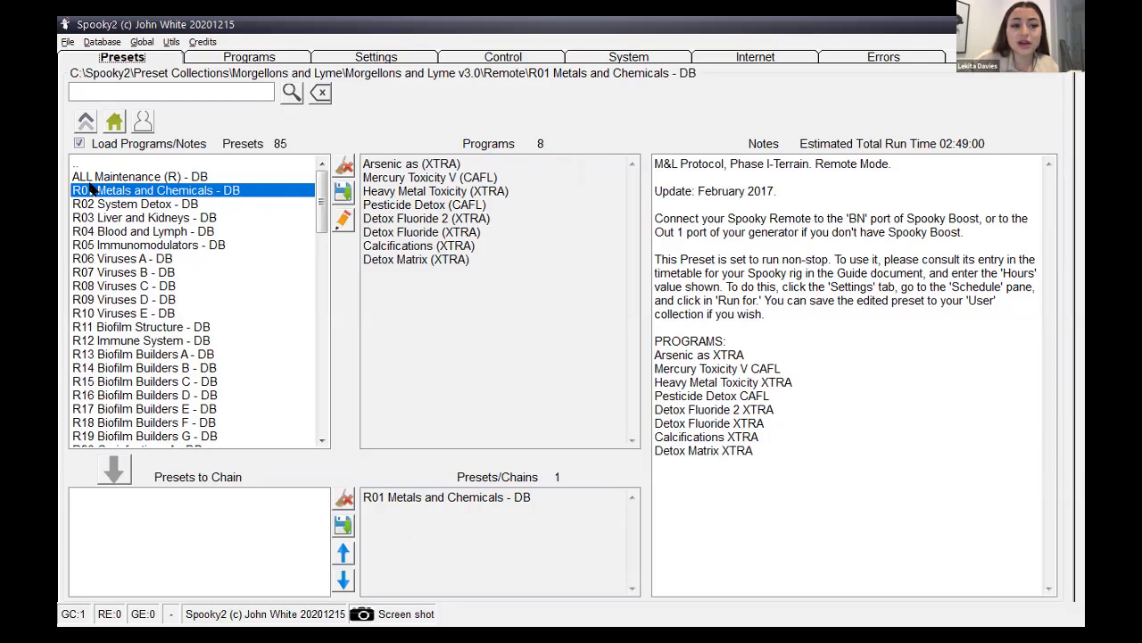
click(92, 189)
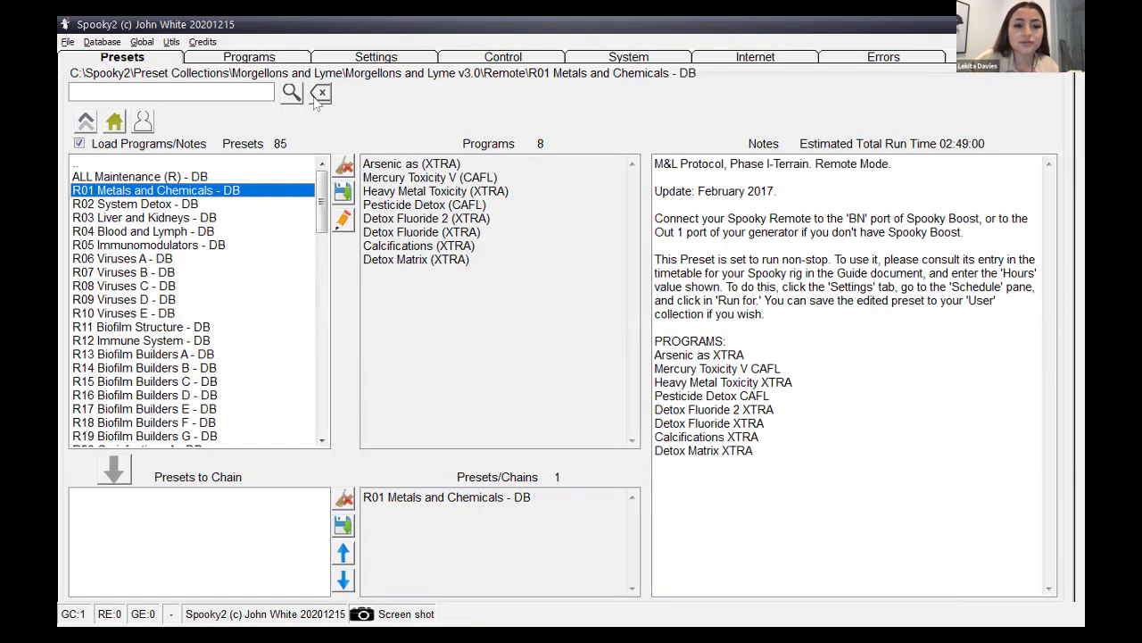
click(384, 57)
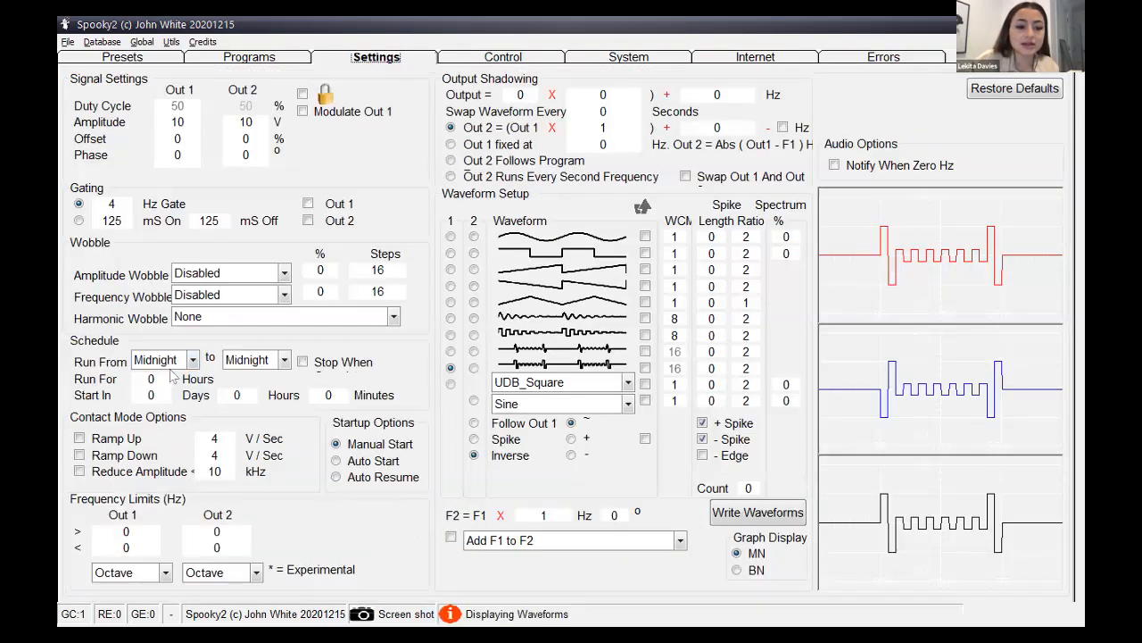
click(169, 379)
key(BackSpace)
text(90)
click(335, 396)
key(BackSpace)
text(10)
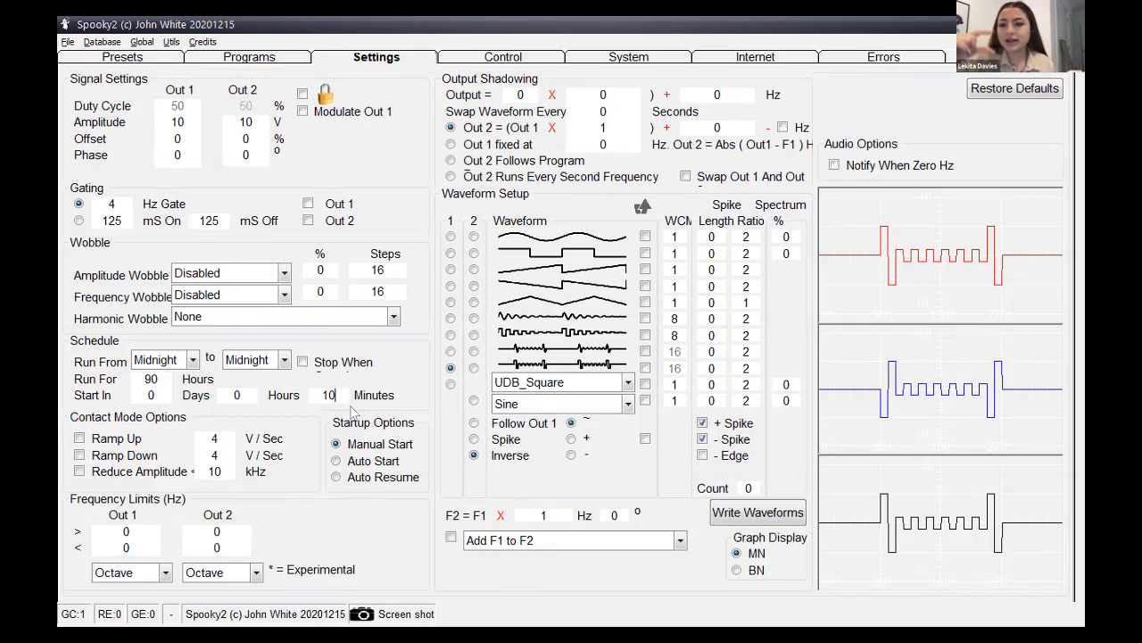
- Overwrite generator 3 with the R01 preset delayed by 10 minutes, and start and stop its run
click(504, 57)
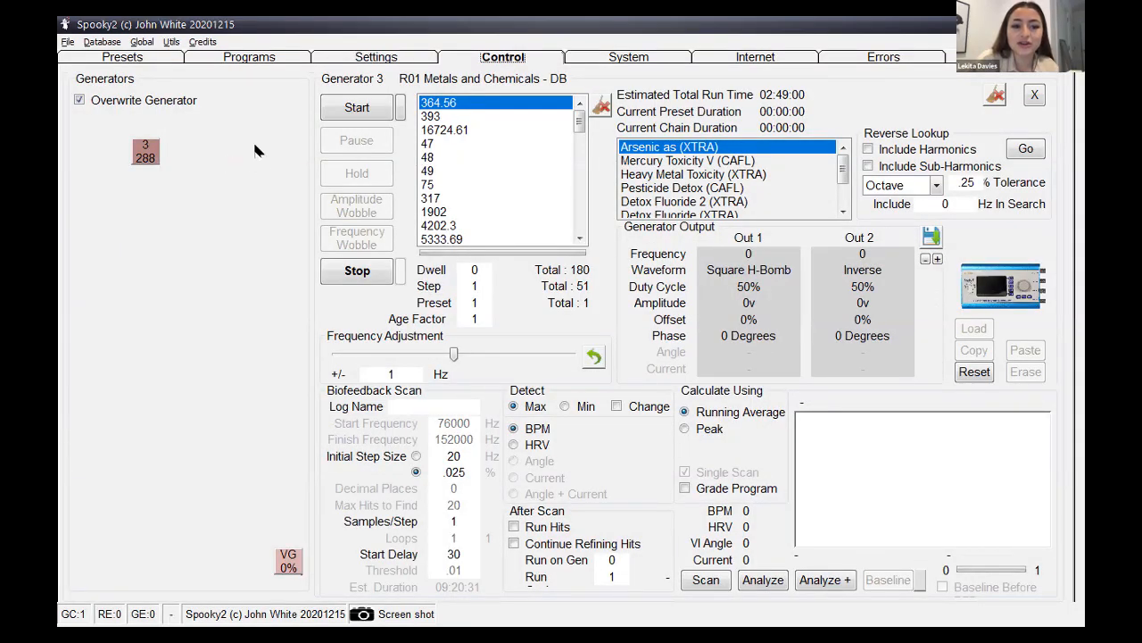
click(136, 155)
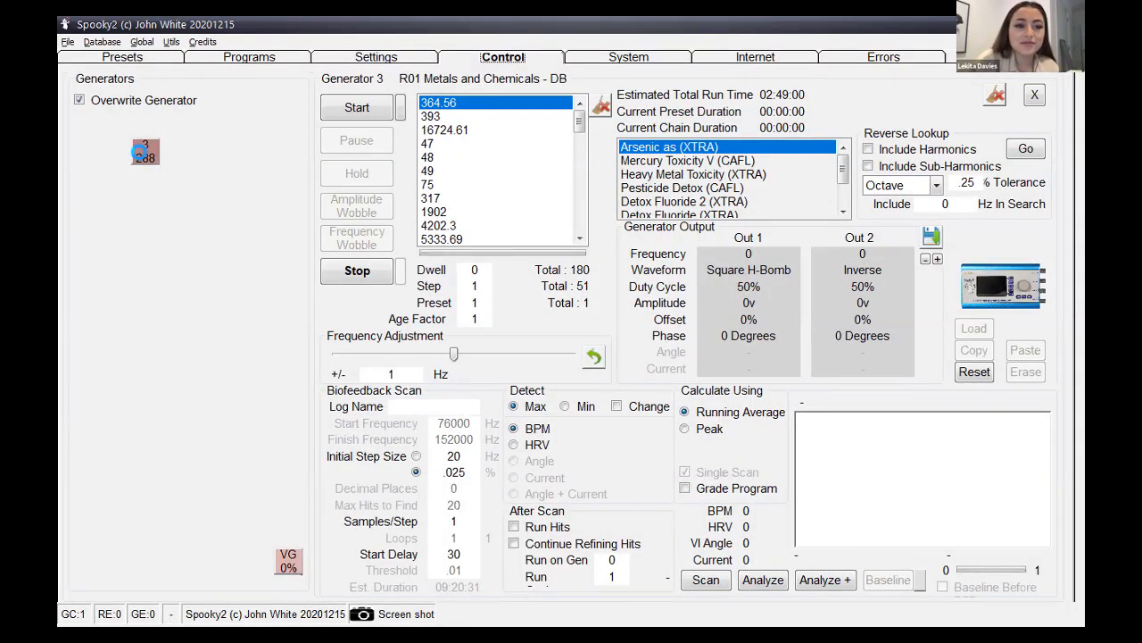
click(353, 107)
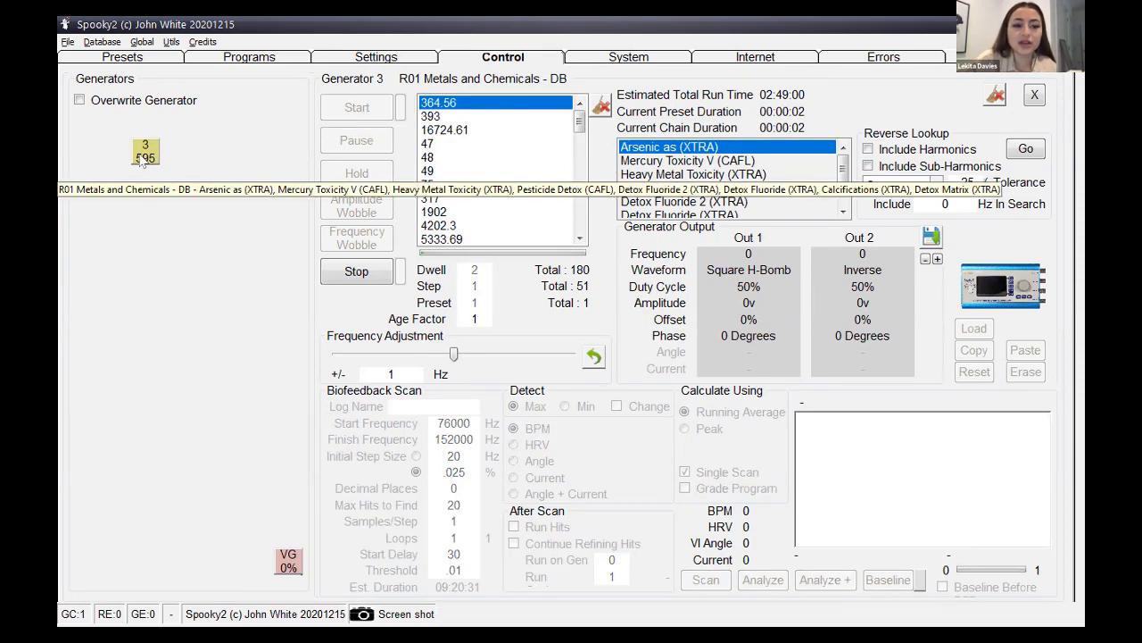
click(335, 273)
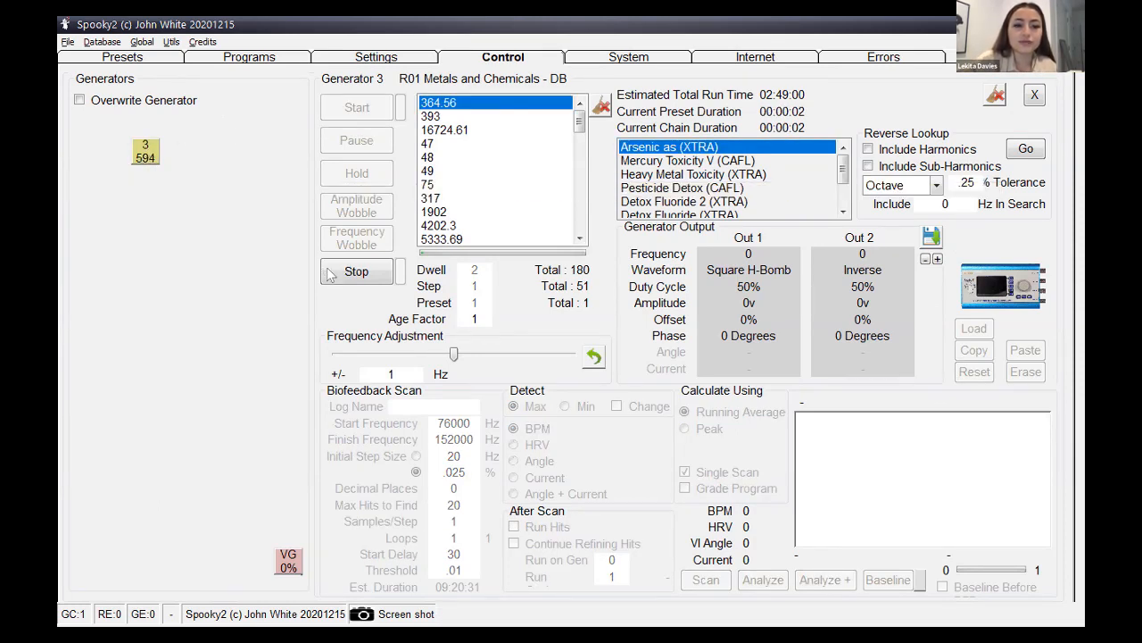
- Reload the R01 Metals and Chemicals - DB preset and schedule it to run for 90 hours, starting in 15 minutes
click(134, 58)
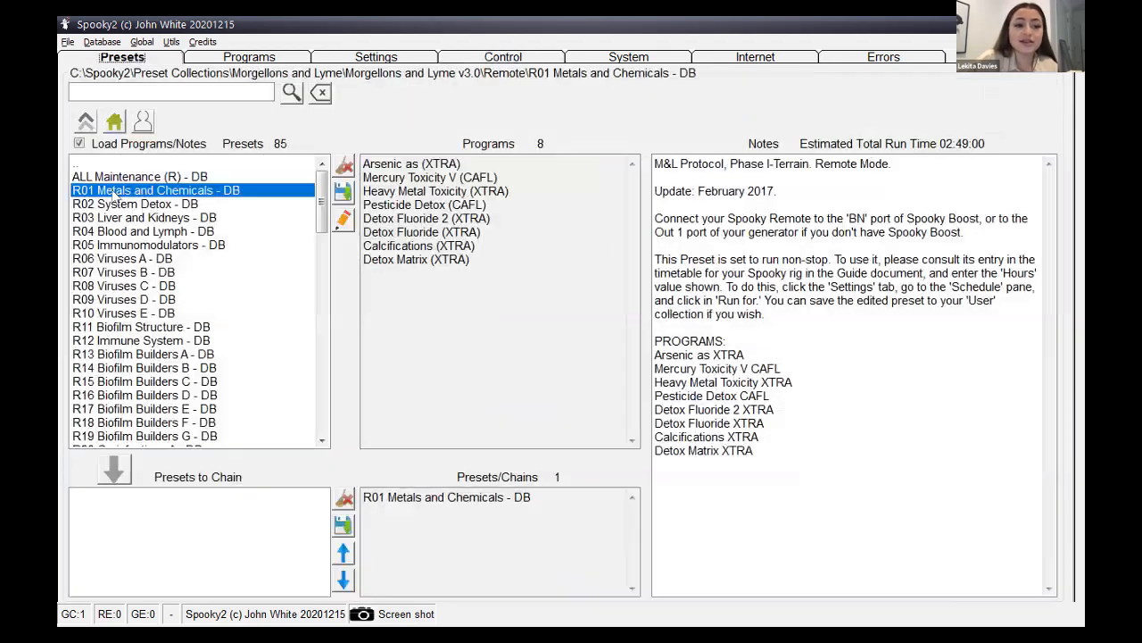
click(105, 190)
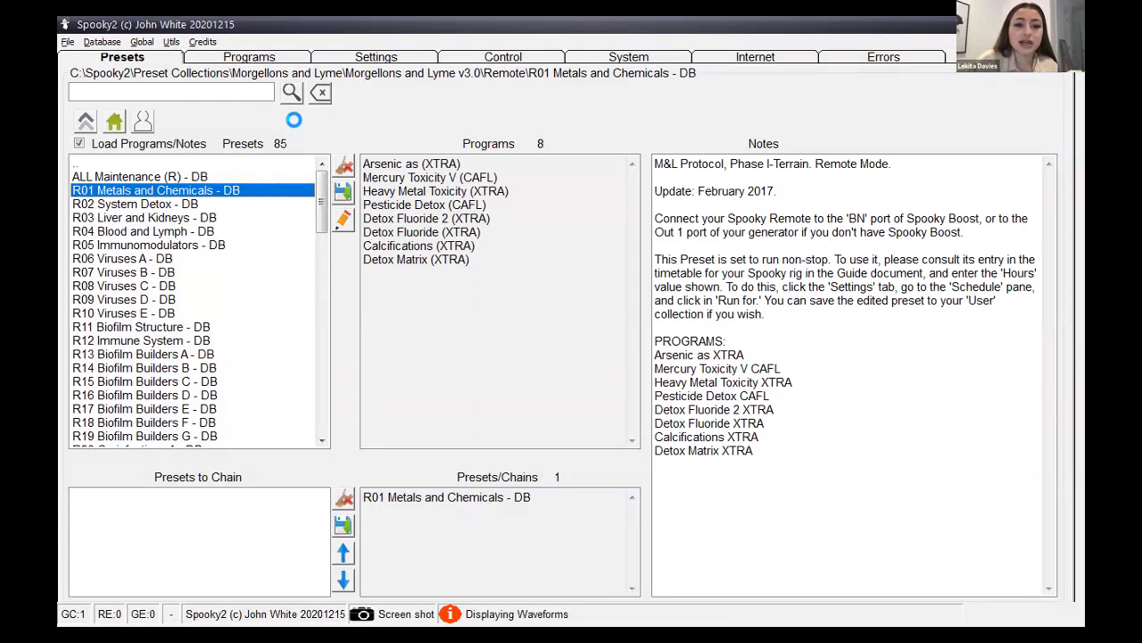
click(366, 56)
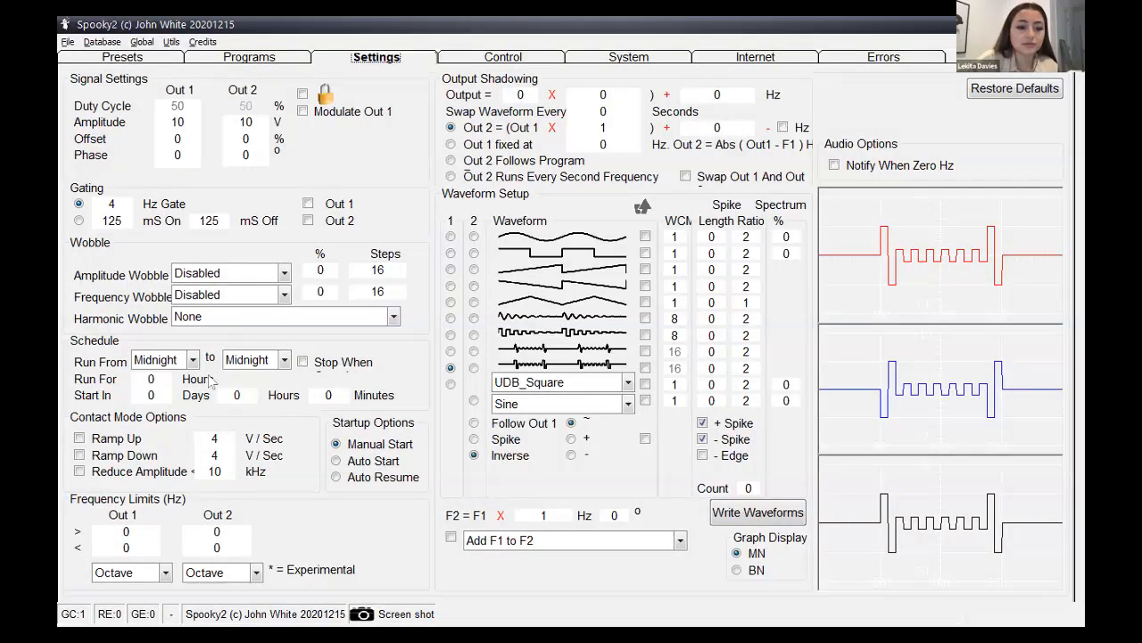
click(159, 379)
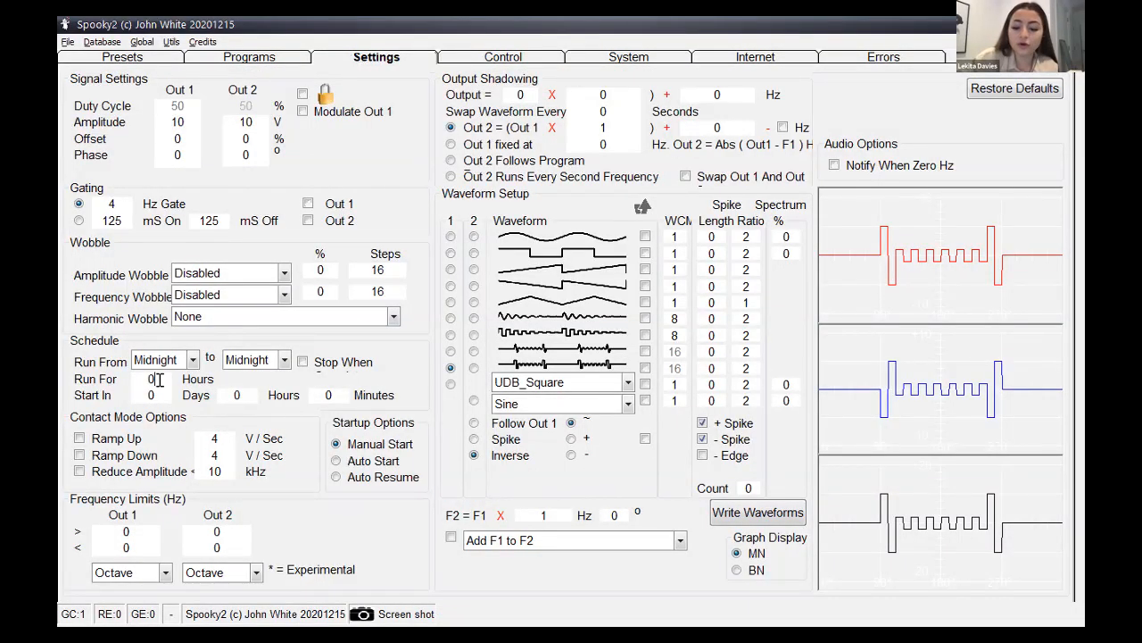
text(90)
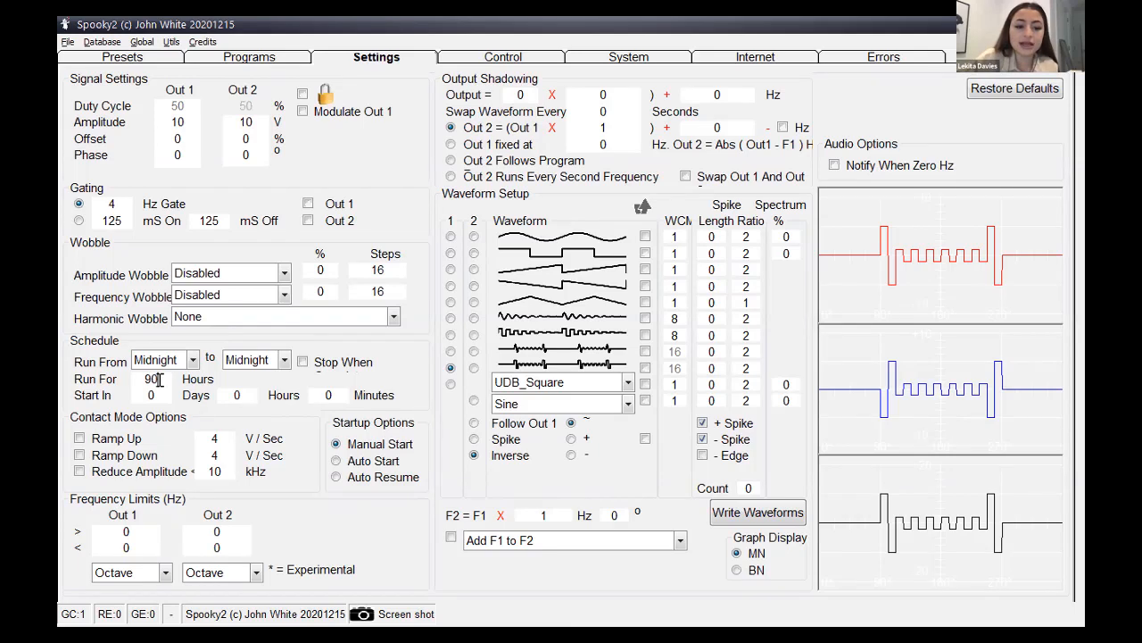
click(337, 394)
text(15)
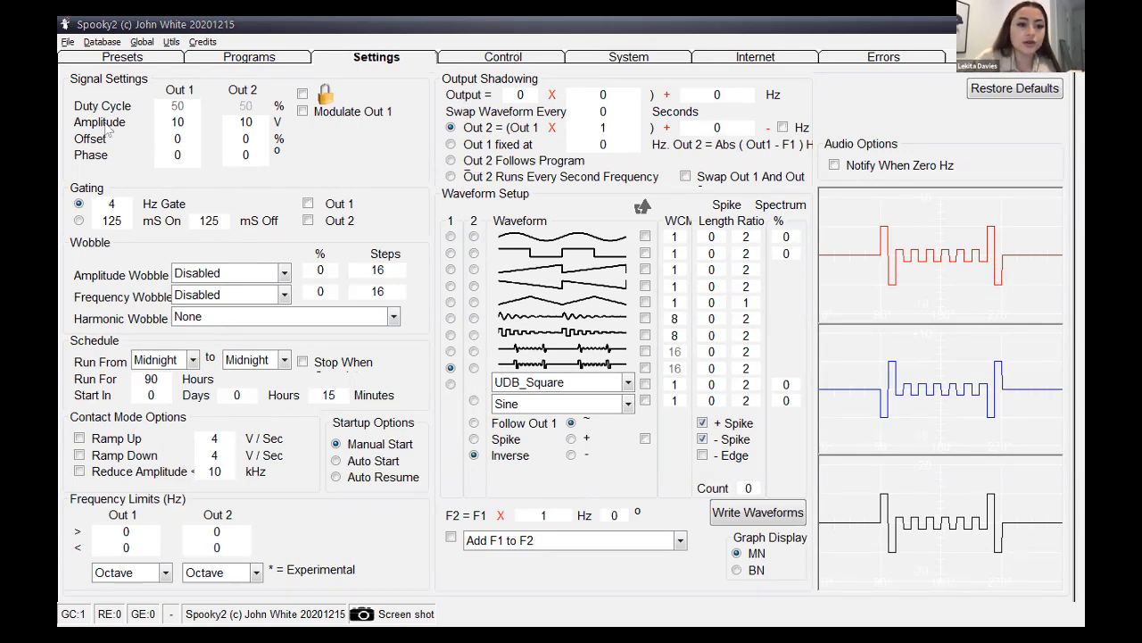
- Overwrite generator 3 with the R01 preset delayed by 15 minutes, and start and stop its run
click(509, 56)
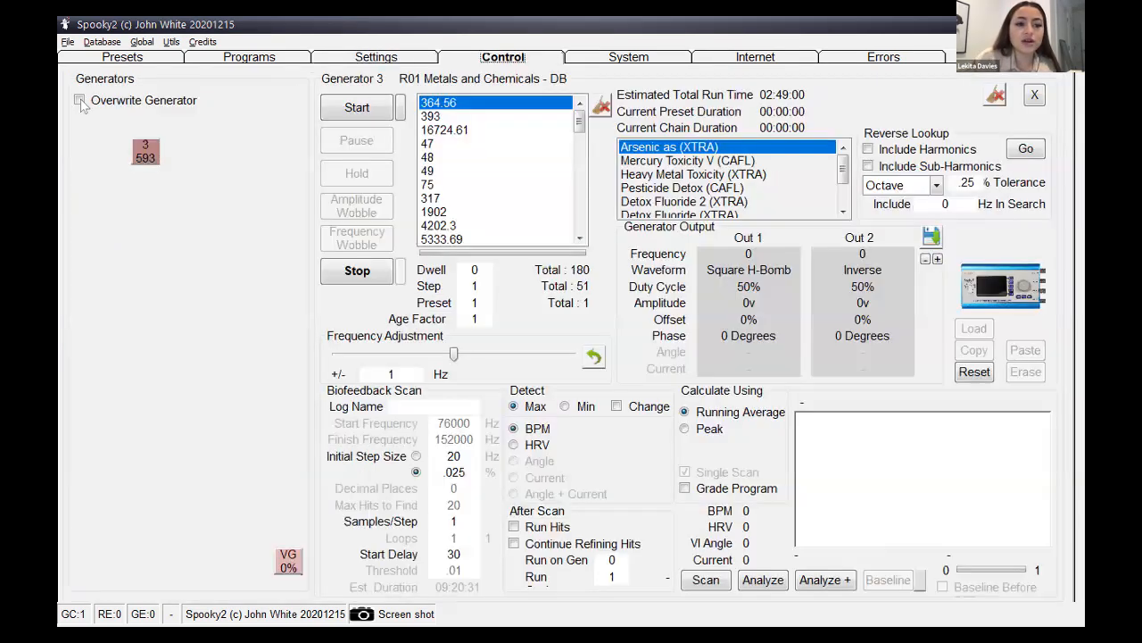
click(141, 153)
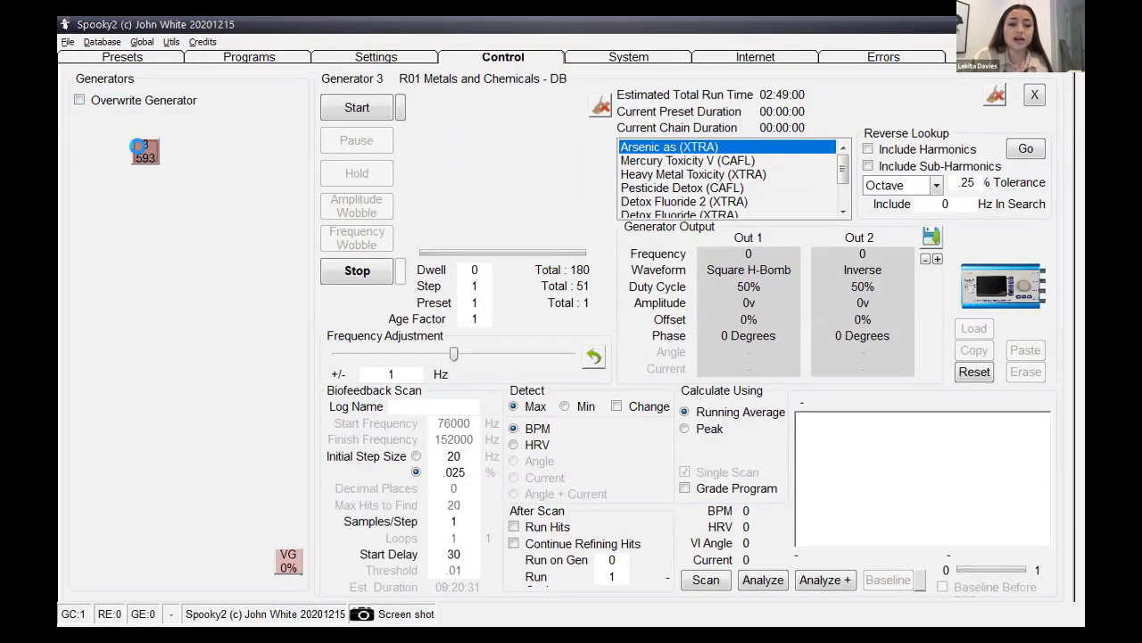
click(348, 109)
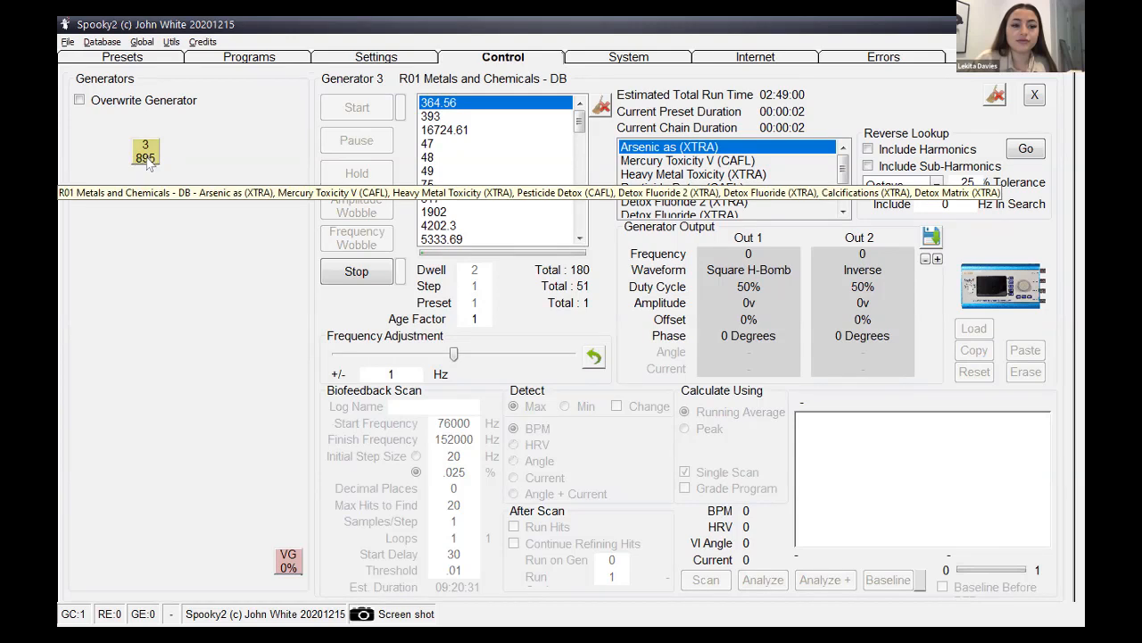
click(335, 279)
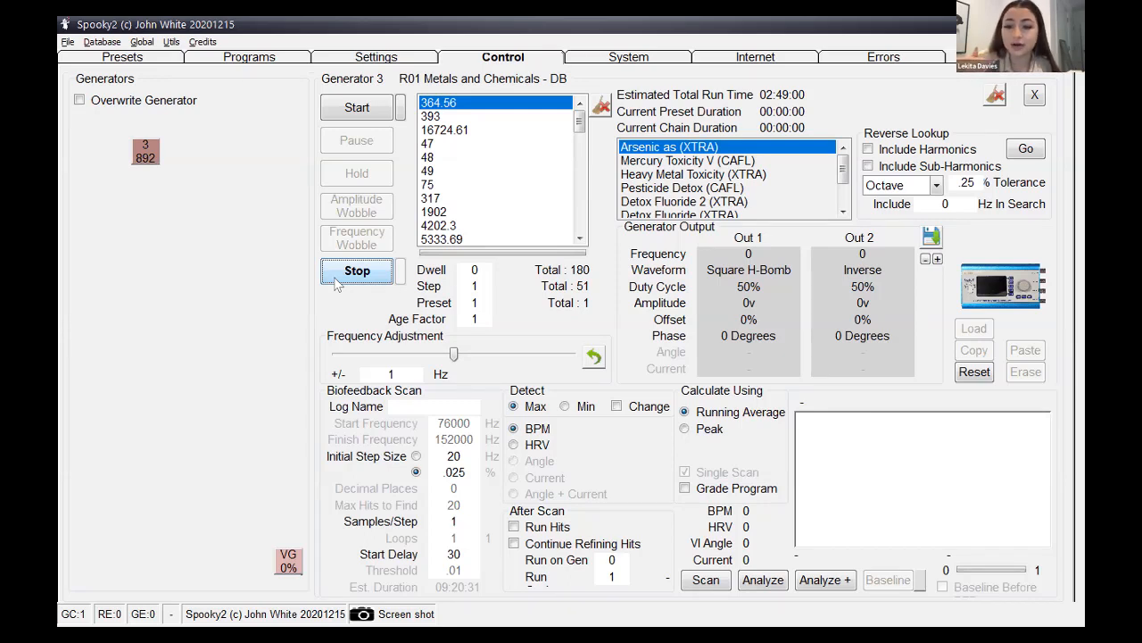
- Look through the R02 and R04 remote presets, load R05 Immunomodulators - DB and highlight its Your Scan Results entry
click(150, 59)
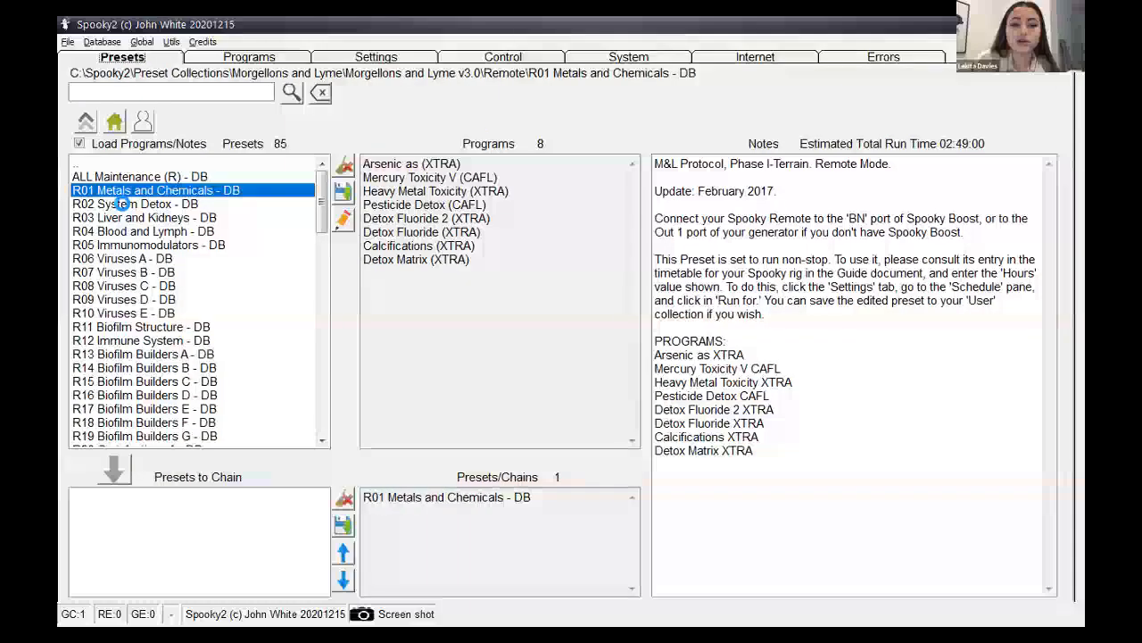
click(125, 206)
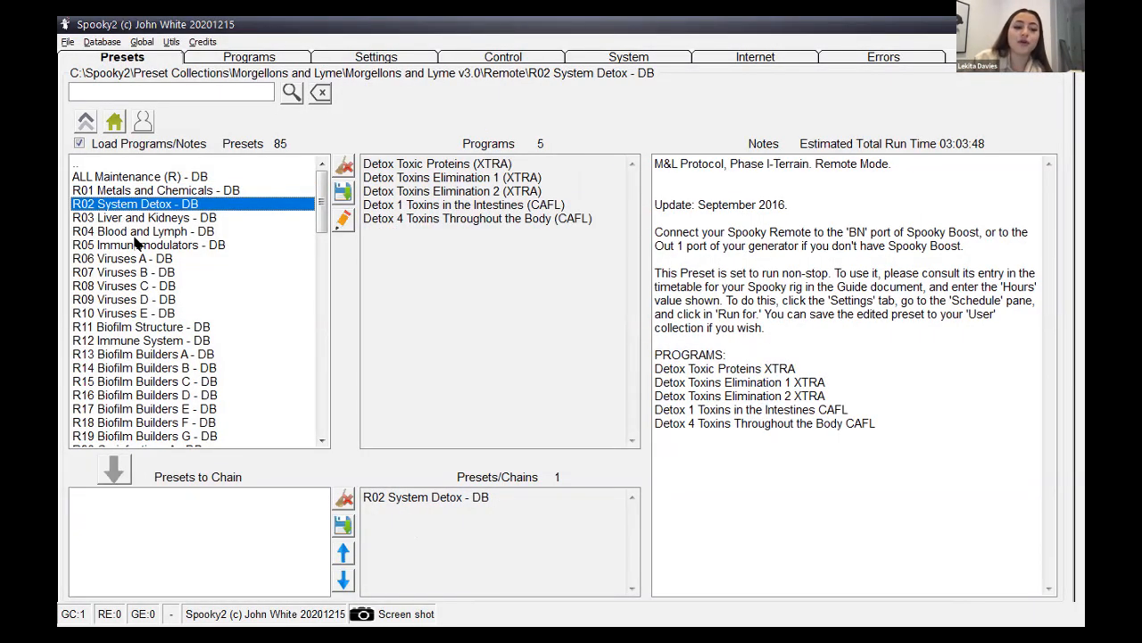
click(134, 233)
click(135, 245)
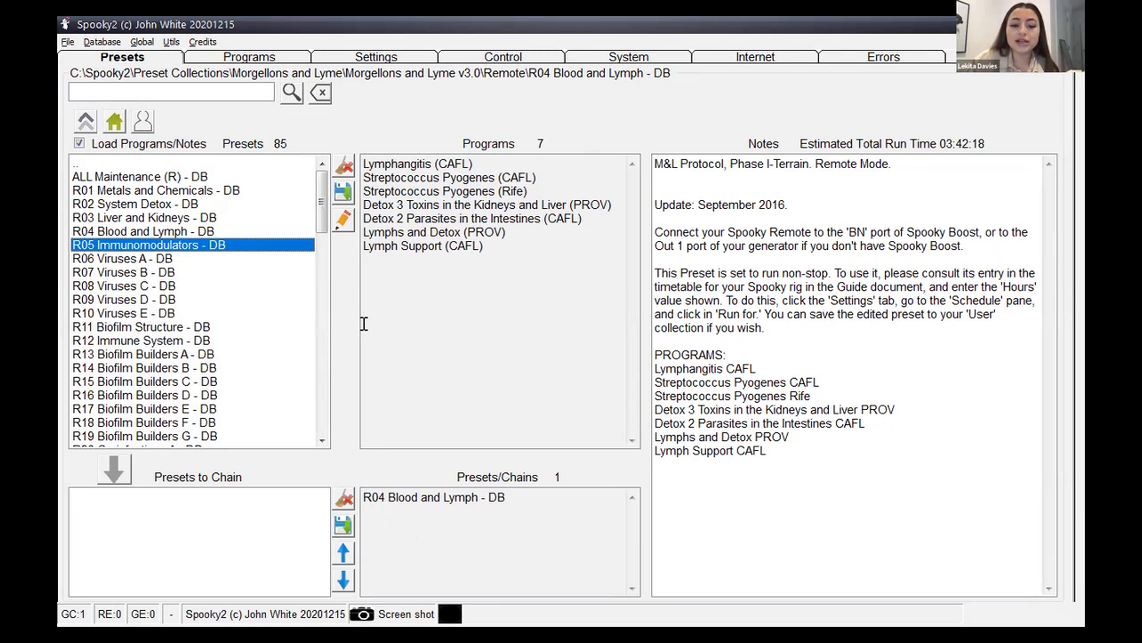
click(514, 332)
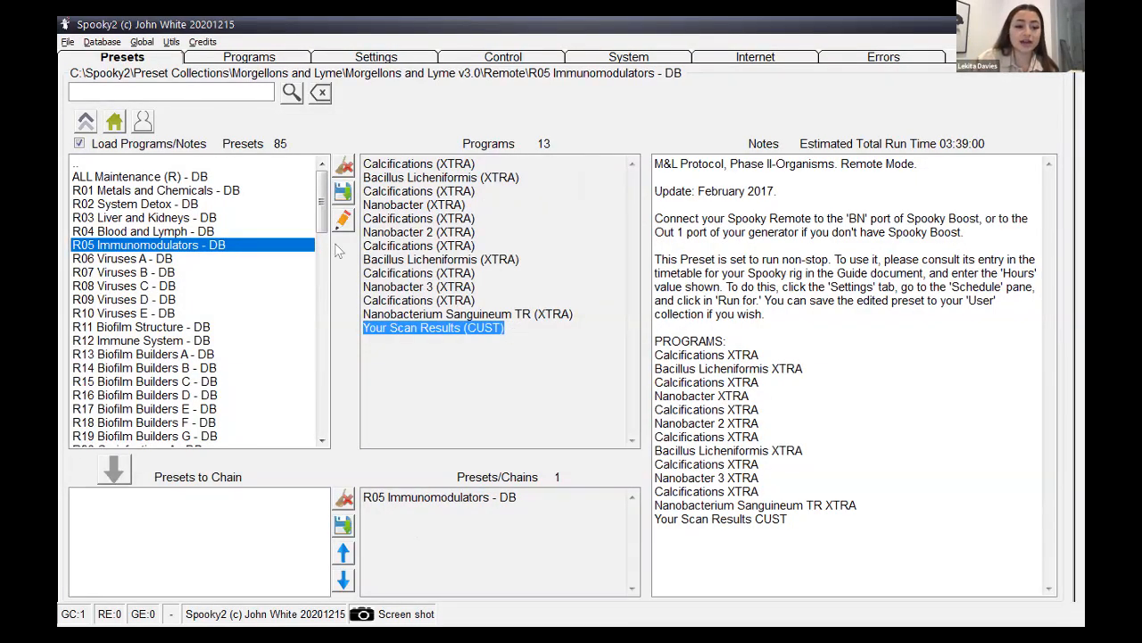
click(202, 243)
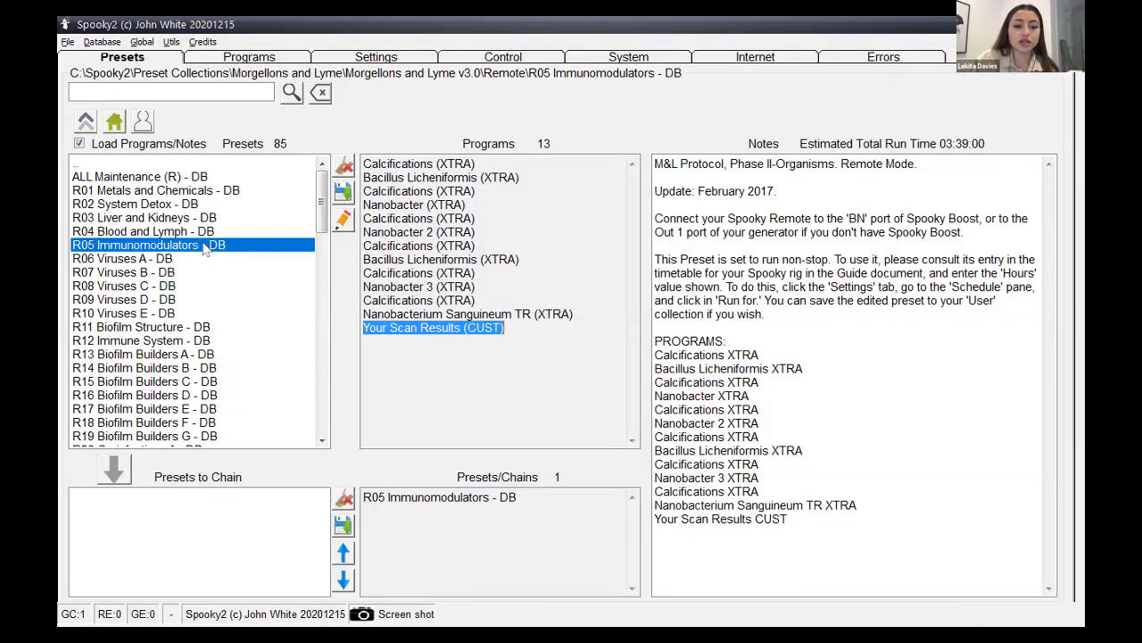
- Replace the Your Scan Results (CUST) program in the R05 preset with the saved biofeedback scan program dated 05.05 2021
click(234, 56)
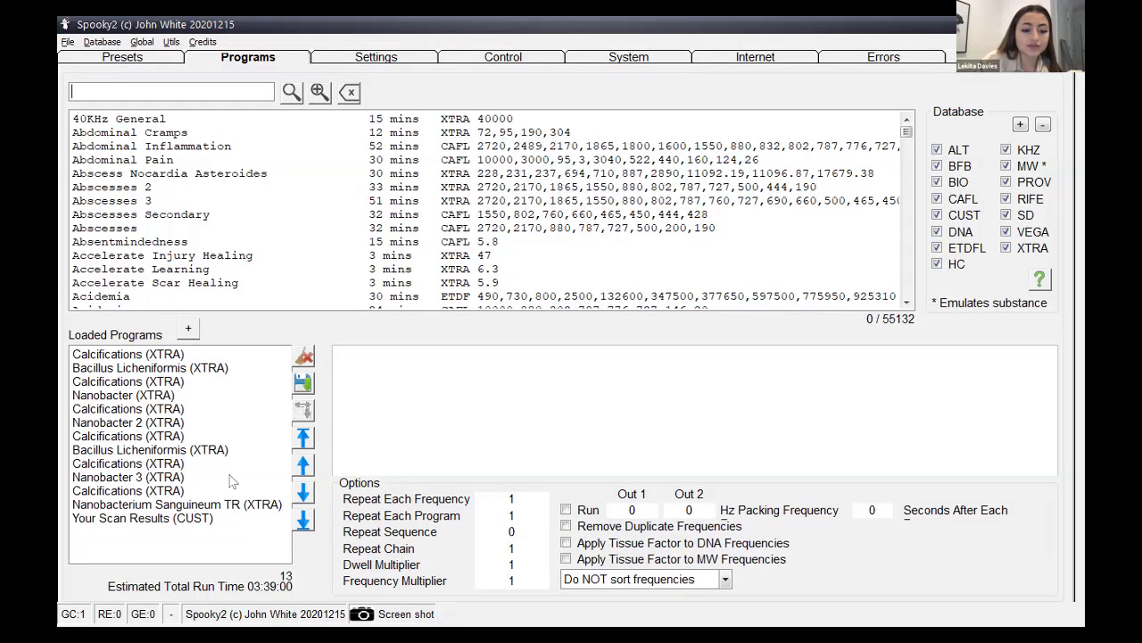
double_click(177, 519)
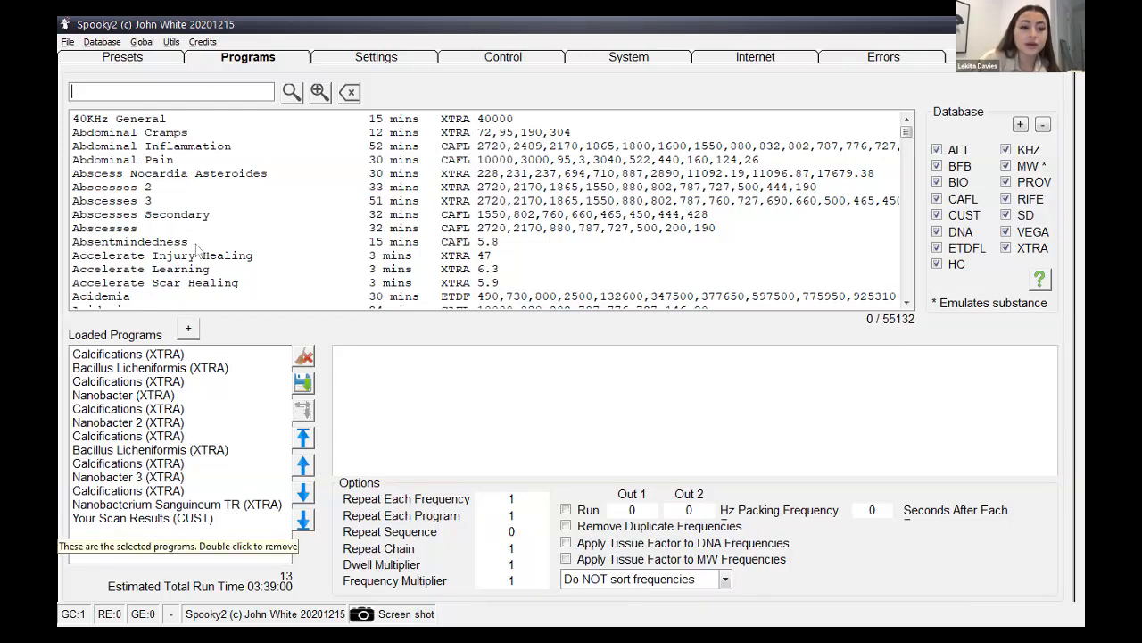
click(169, 96)
text(l)
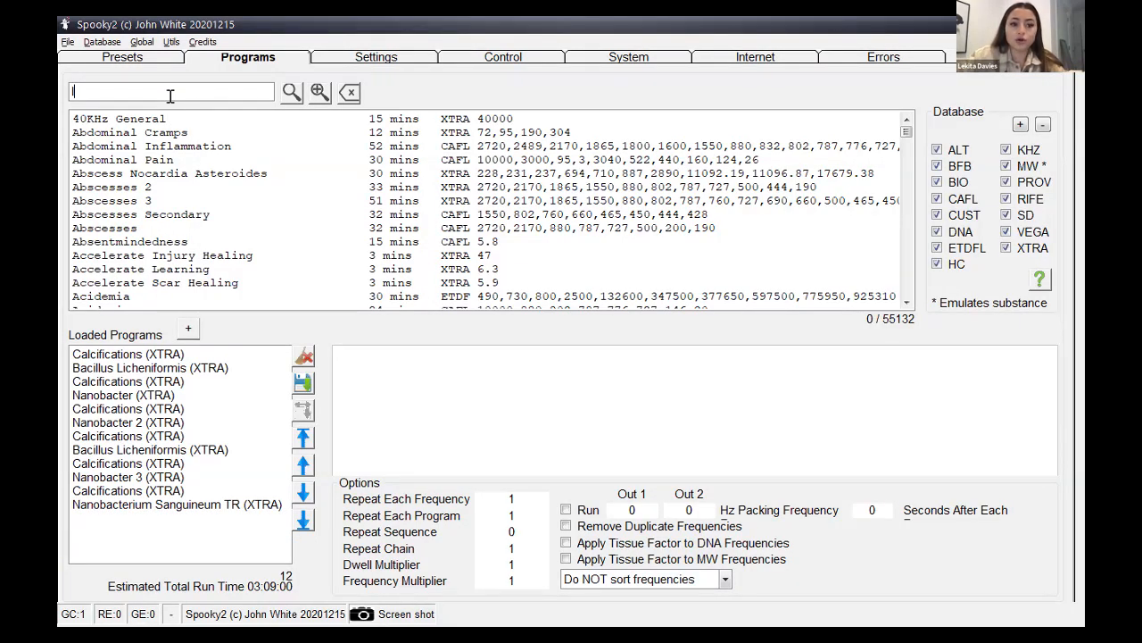
text(ekita bfb)
key(Return)
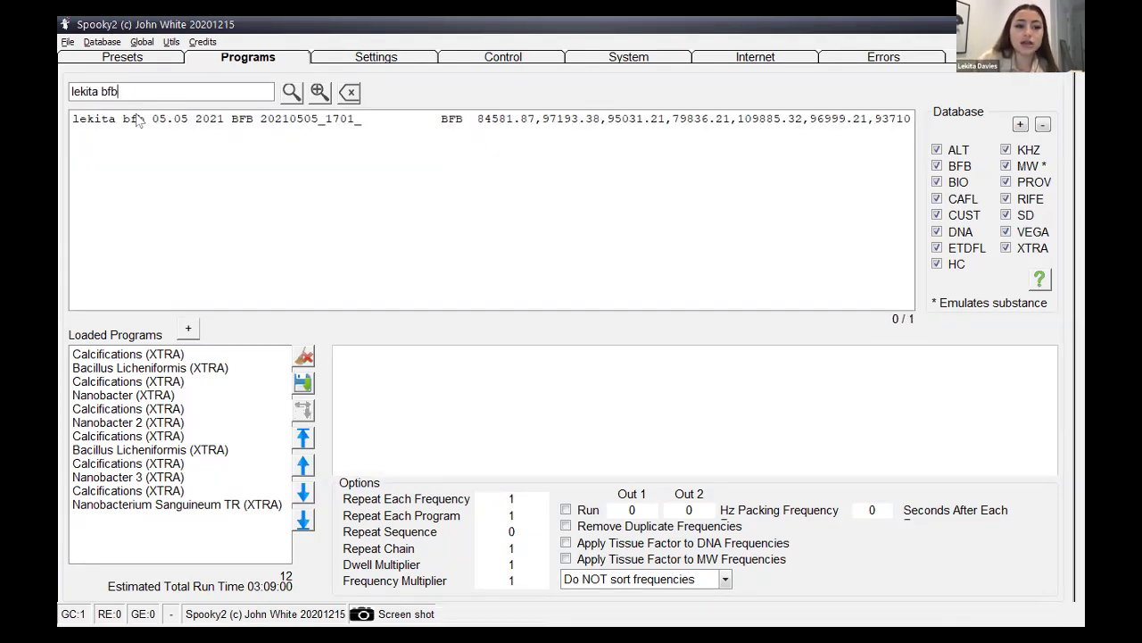
drag(139, 120, 263, 527)
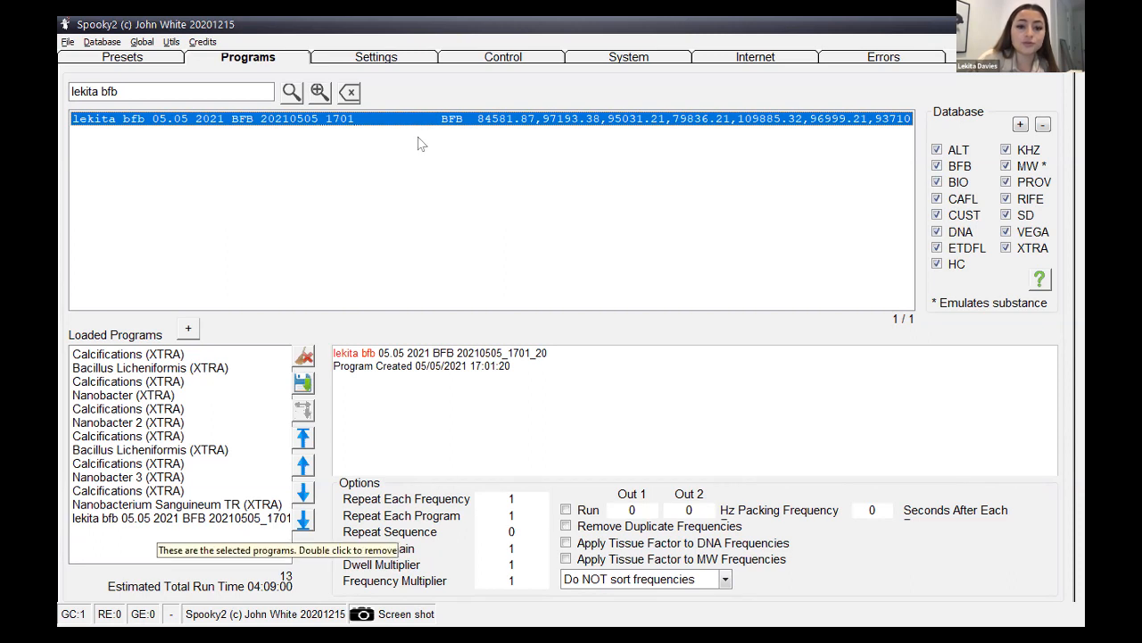
- Set the R05 preset to run for 100 hours, start it on generator 3 and review its programs
click(375, 57)
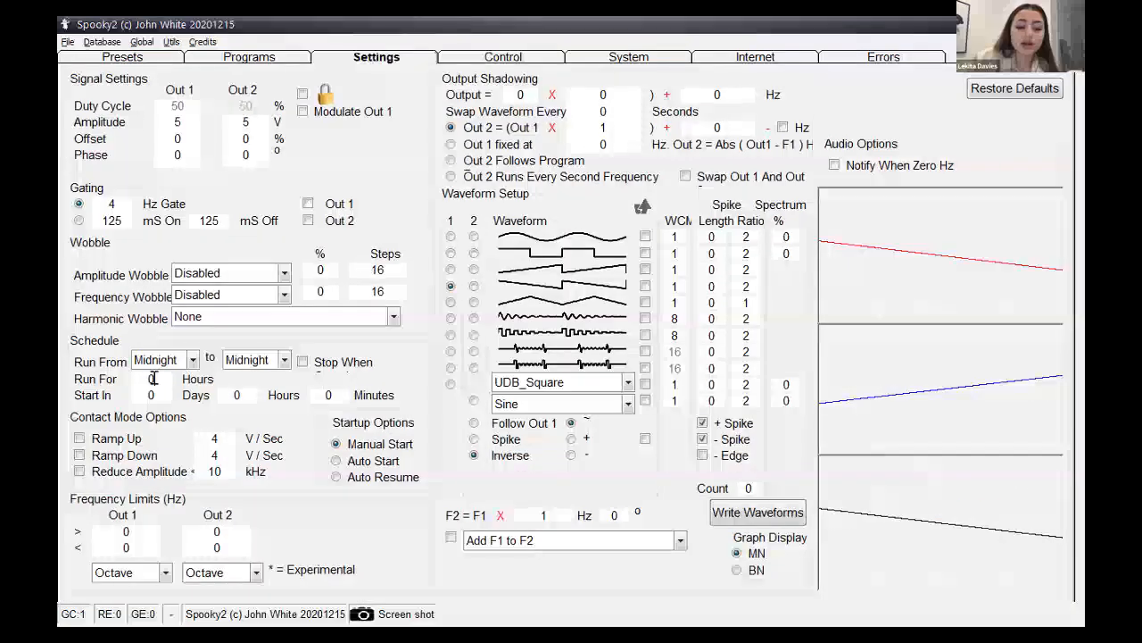
click(153, 378)
key(BackSpace)
text(100)
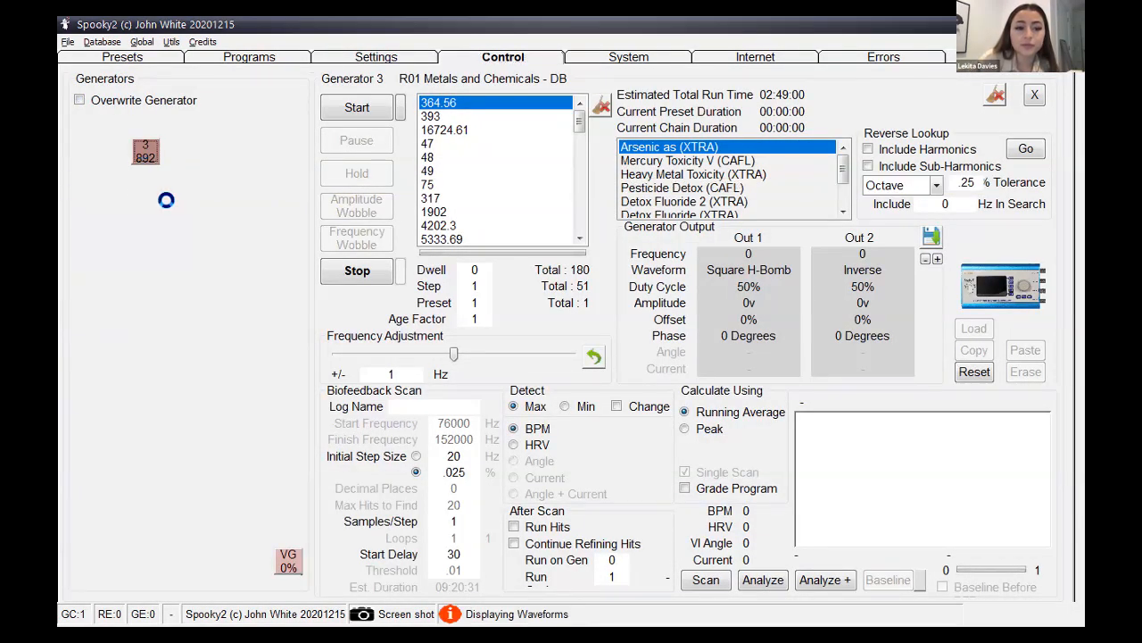
click(357, 108)
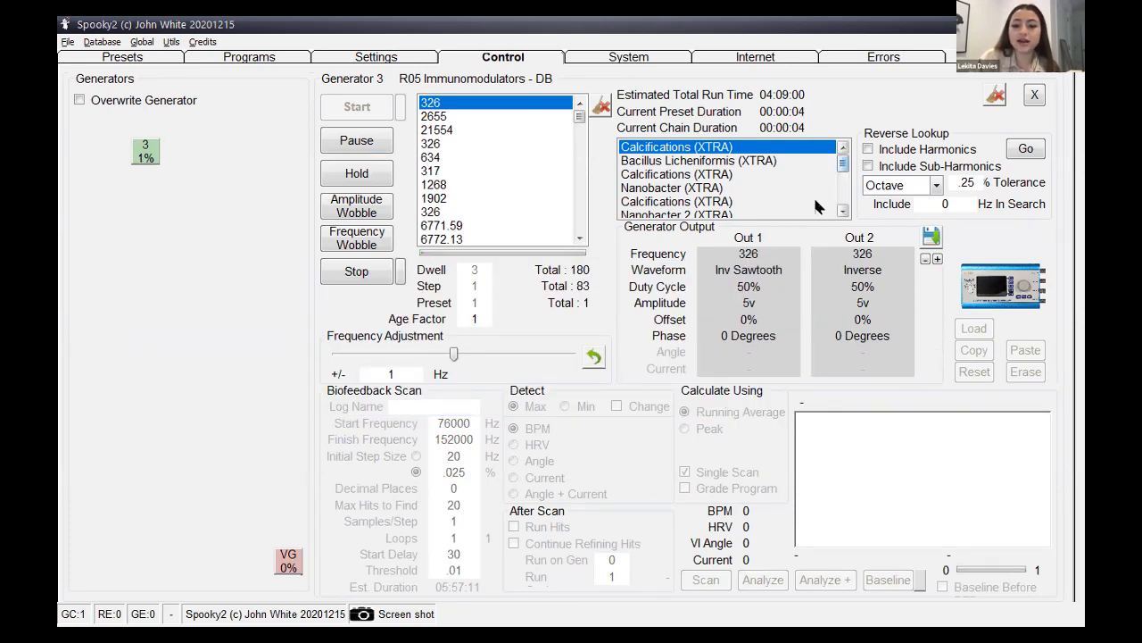
scroll(815, 207, down, 3)
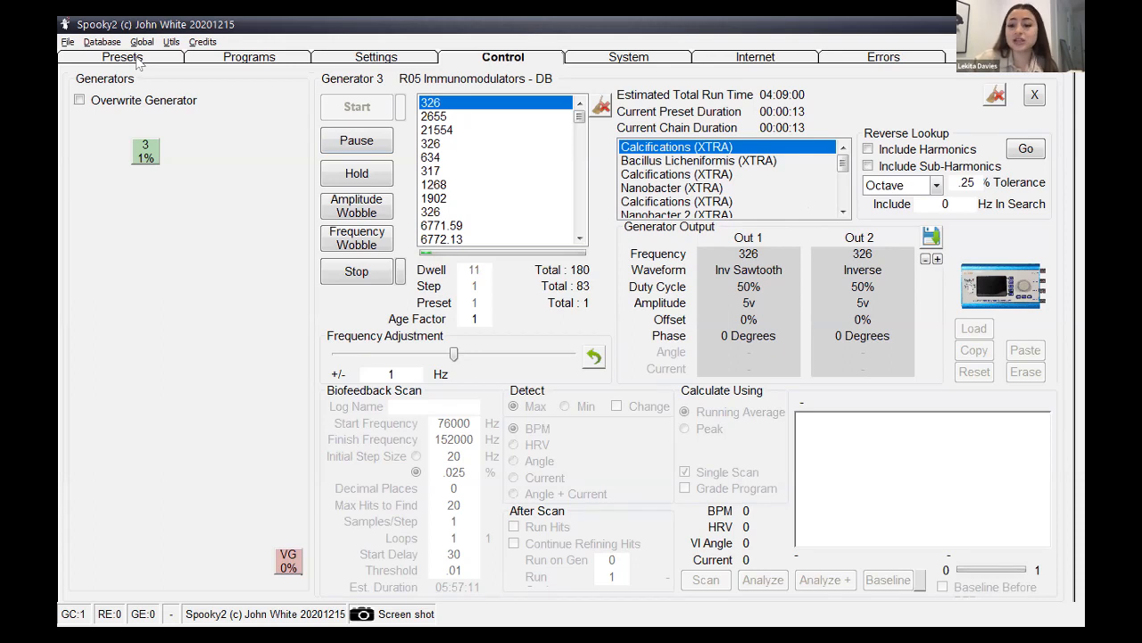
- Reload R05 Immunomodulators - DB and swap Your Scan Results (CUST) for the 05.05 2021 biofeedback scan program
click(123, 57)
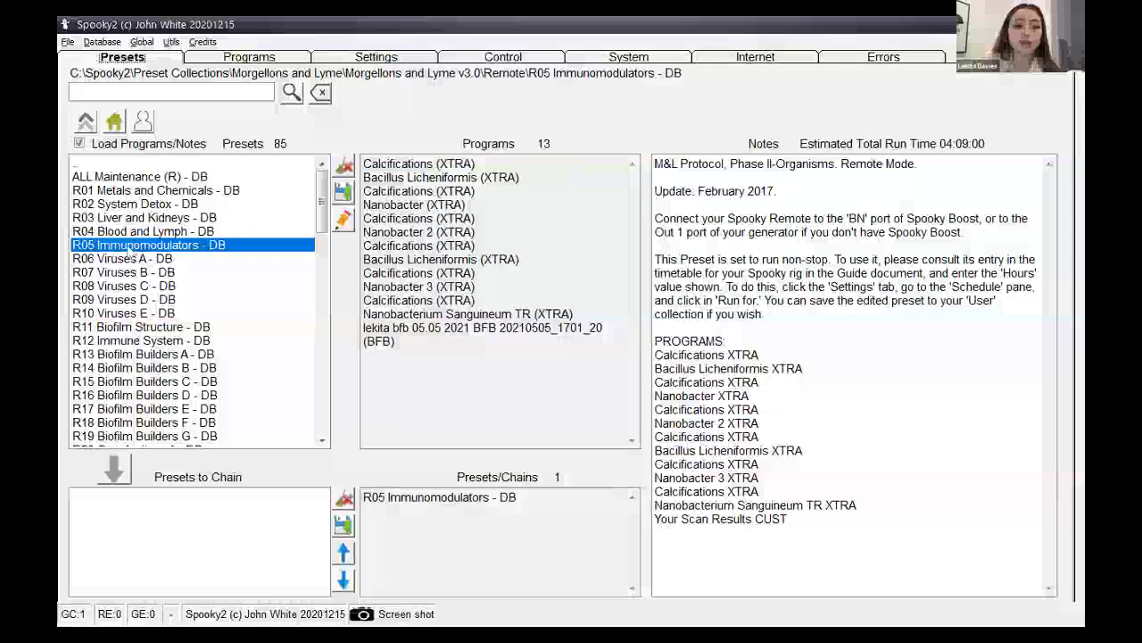
click(158, 244)
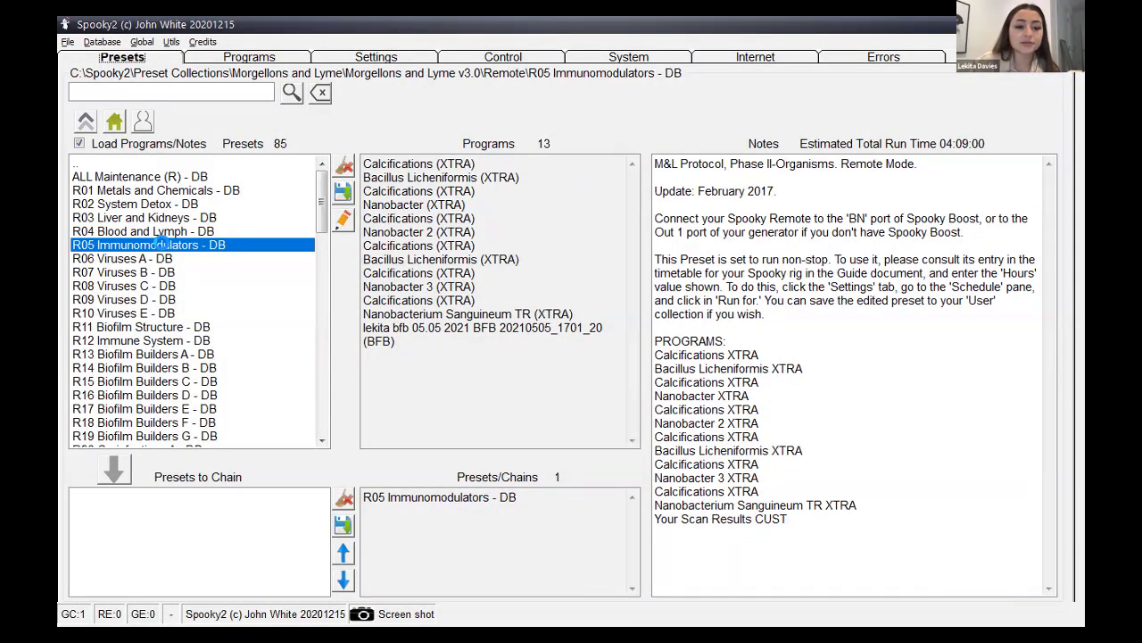
click(248, 57)
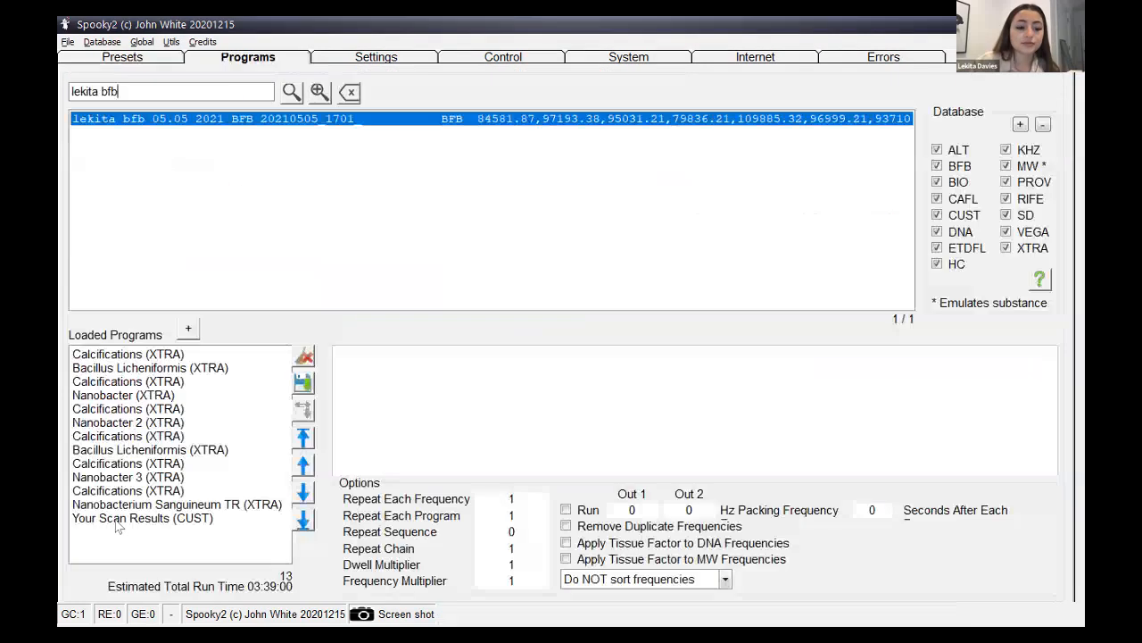
double_click(116, 521)
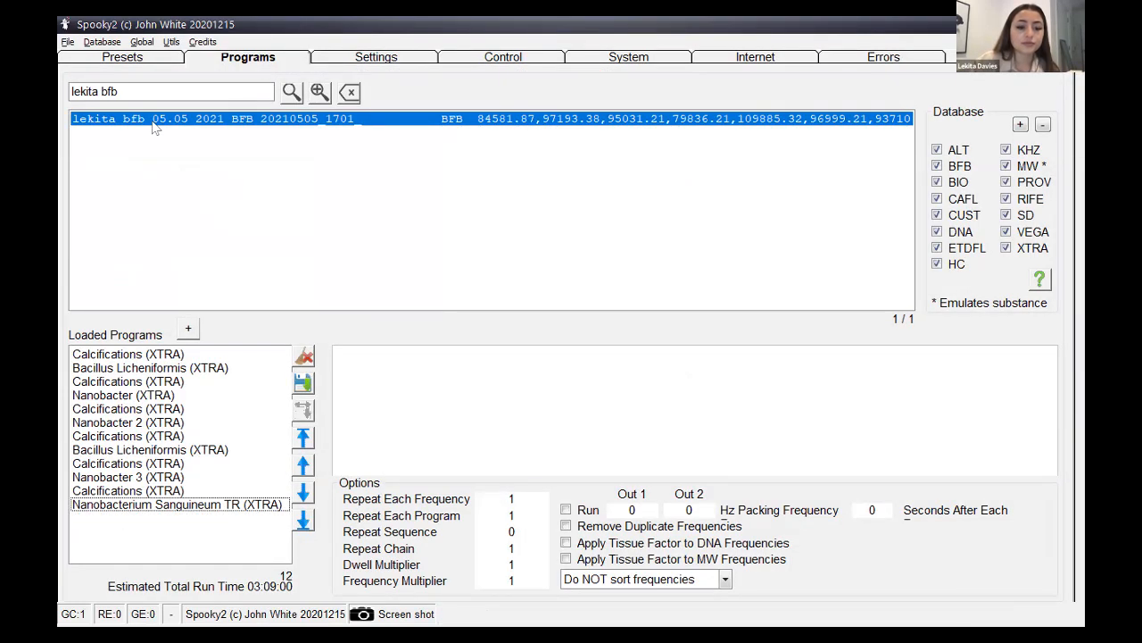
double_click(154, 122)
- Schedule the R05 preset to run for 90 hours, starting in 5 minutes
click(386, 57)
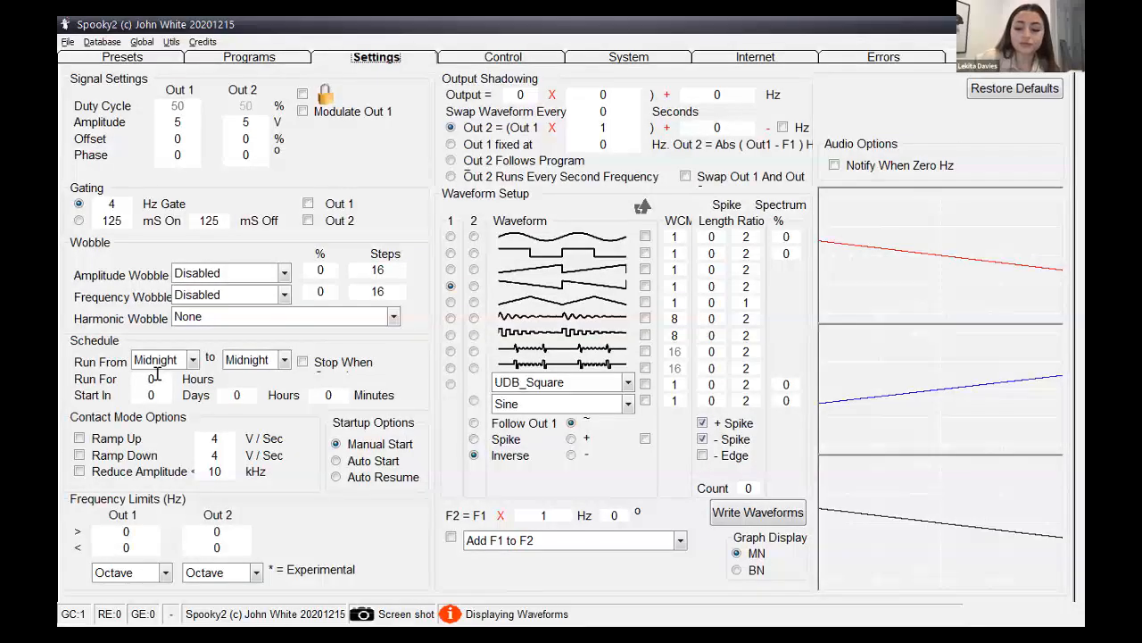
click(156, 377)
key(BackSpace)
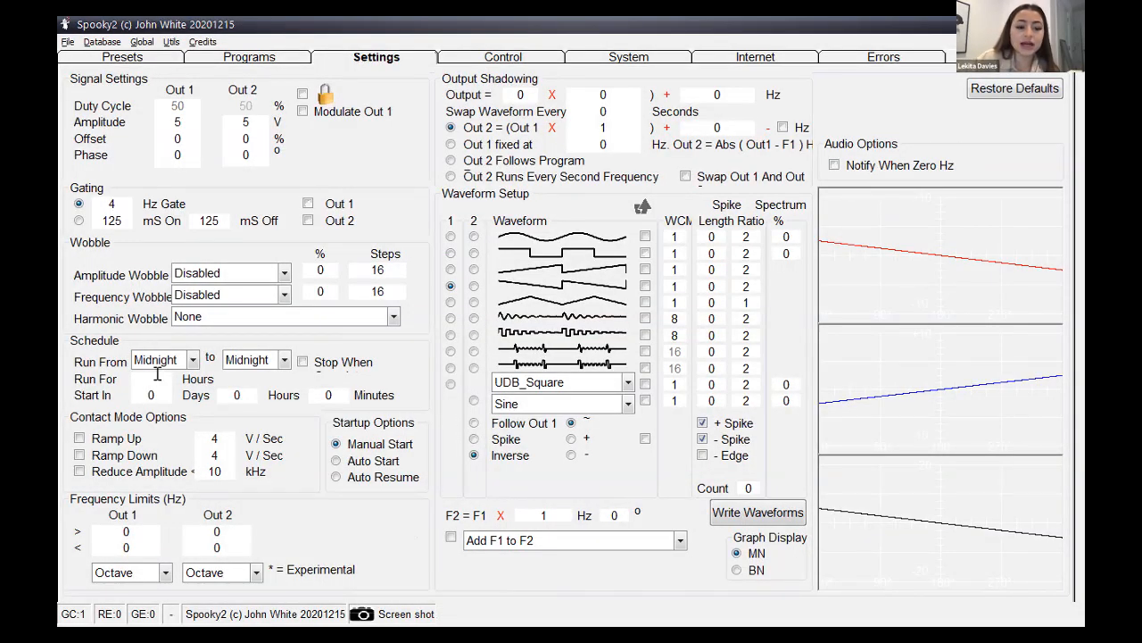
text(90)
click(342, 399)
key(BackSpace)
text(5)
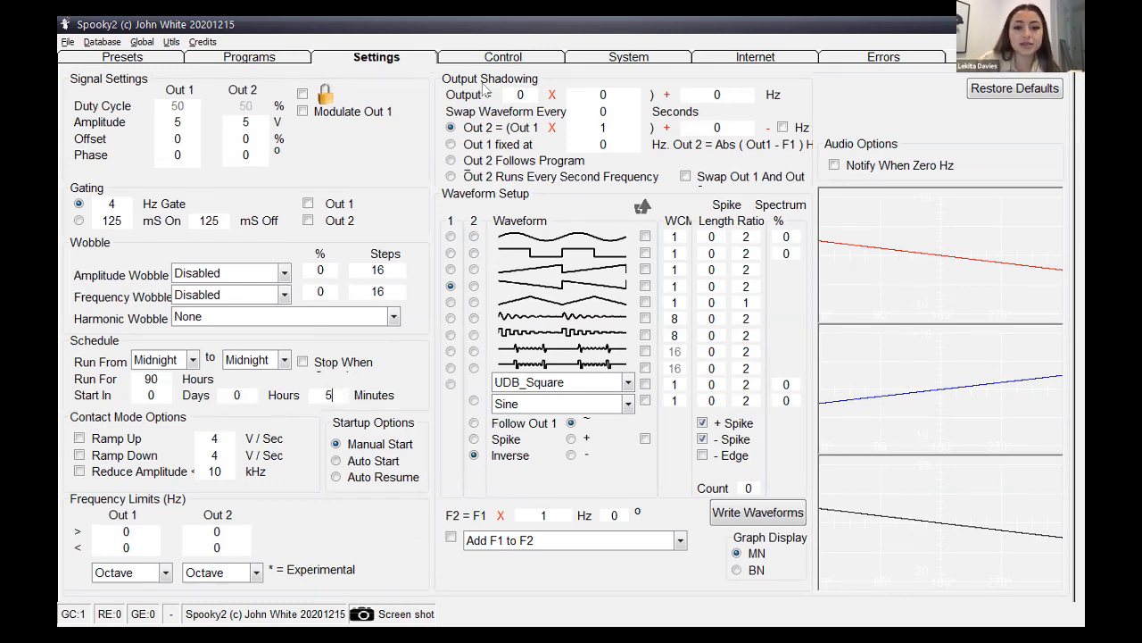
- Stop generator 3, overwrite it with the R05 preset delayed by 5 minutes, and start and stop its run
click(522, 58)
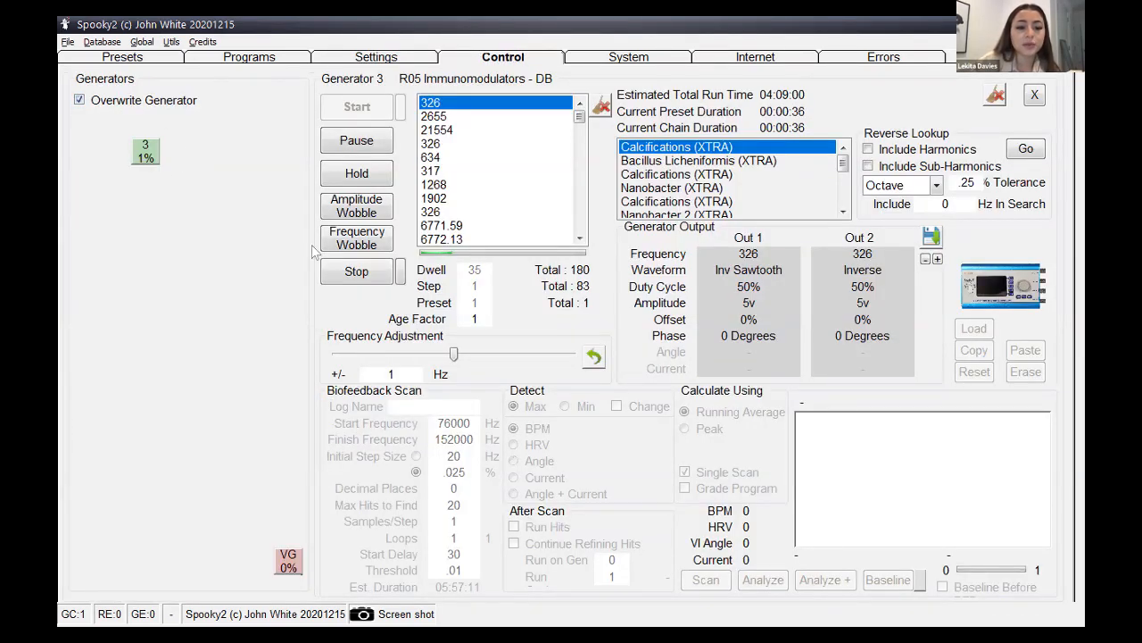
click(356, 272)
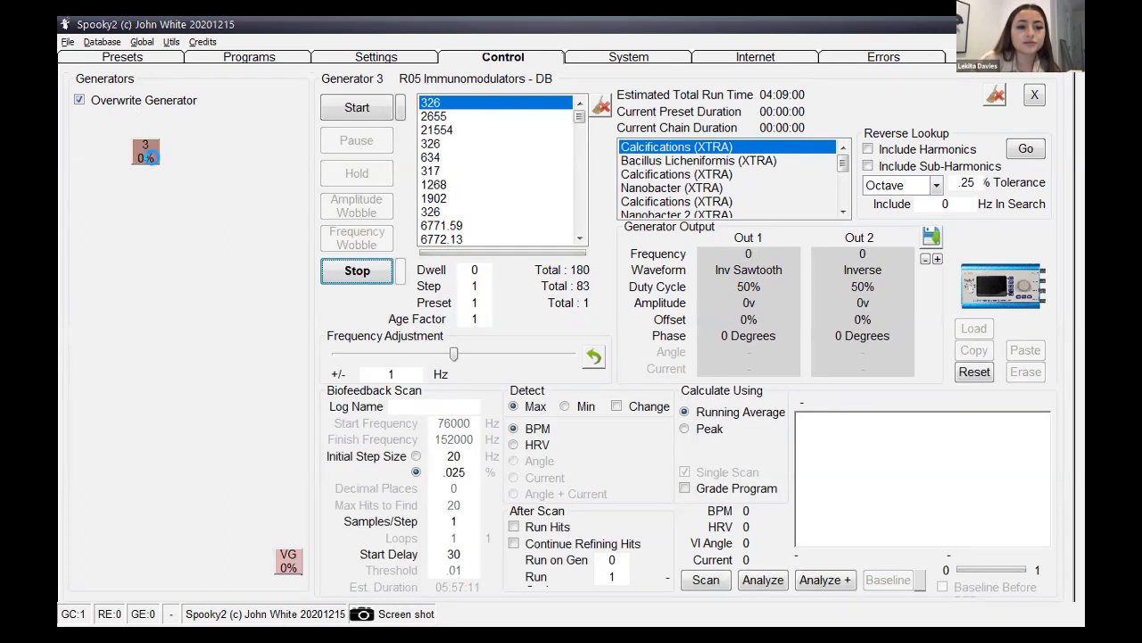
click(347, 109)
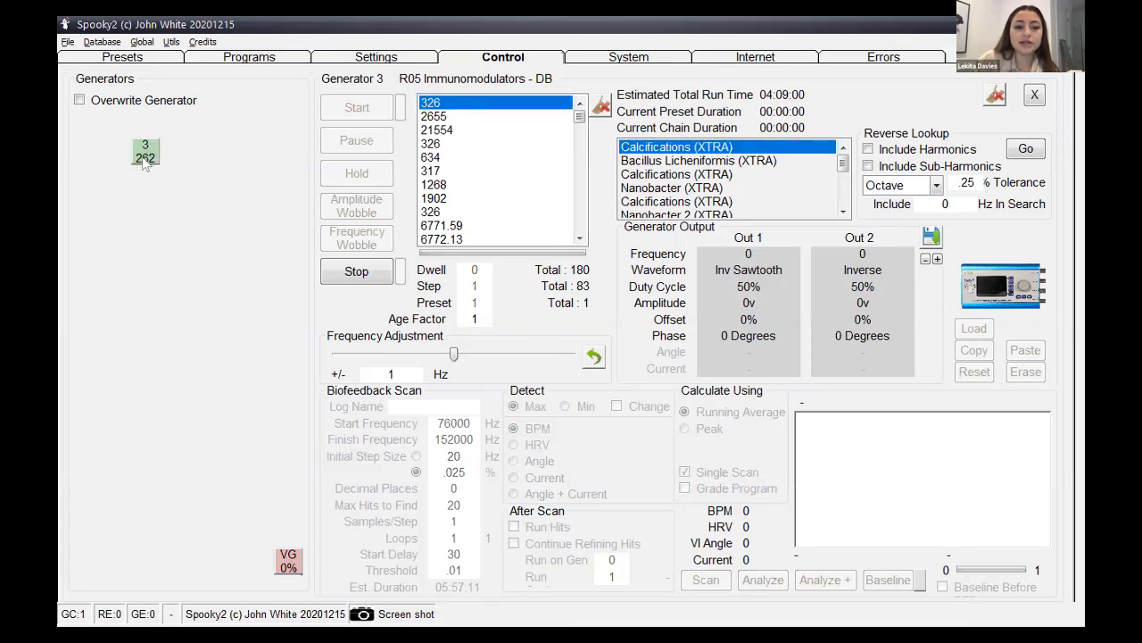
click(338, 272)
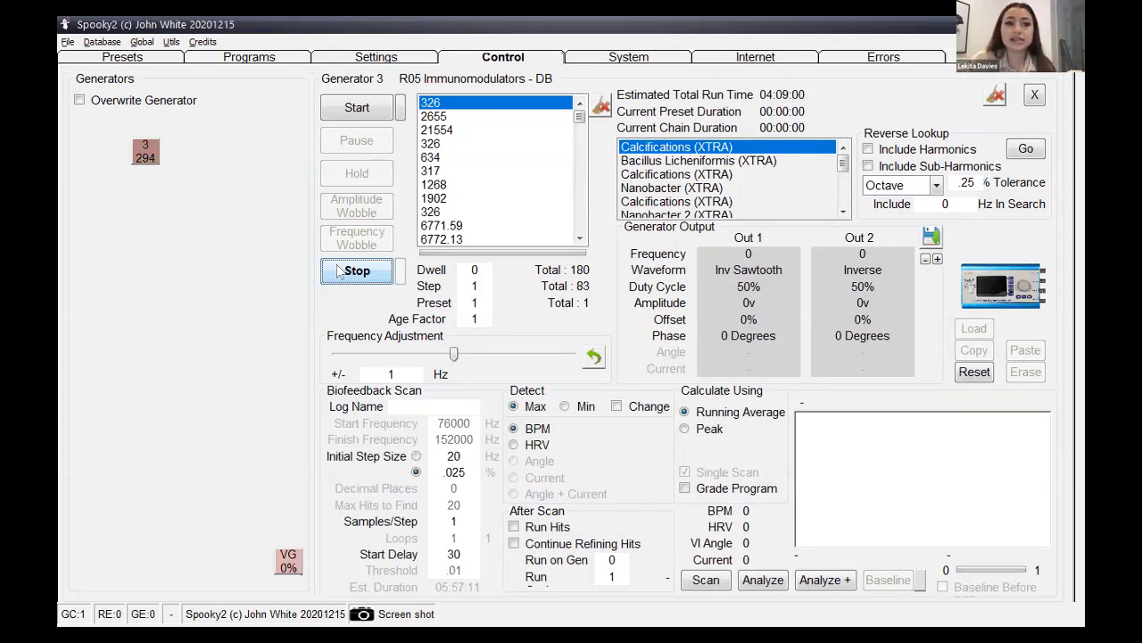
- Clear the program search and remove the biofeedback scan program from the loaded R05 programs
click(223, 57)
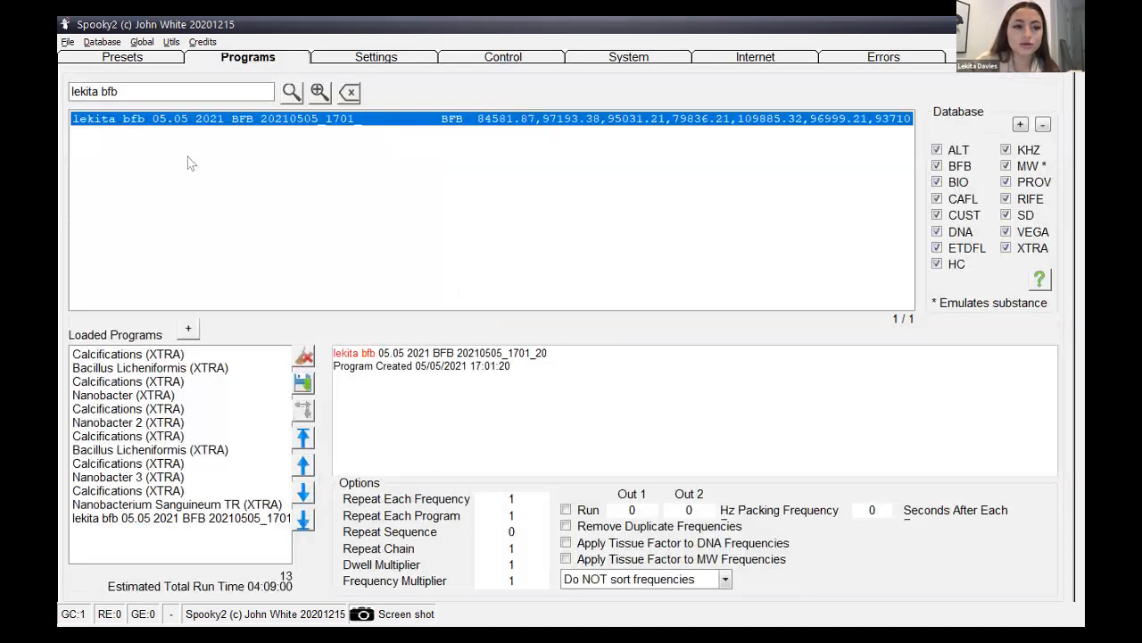
drag(119, 92, 61, 90)
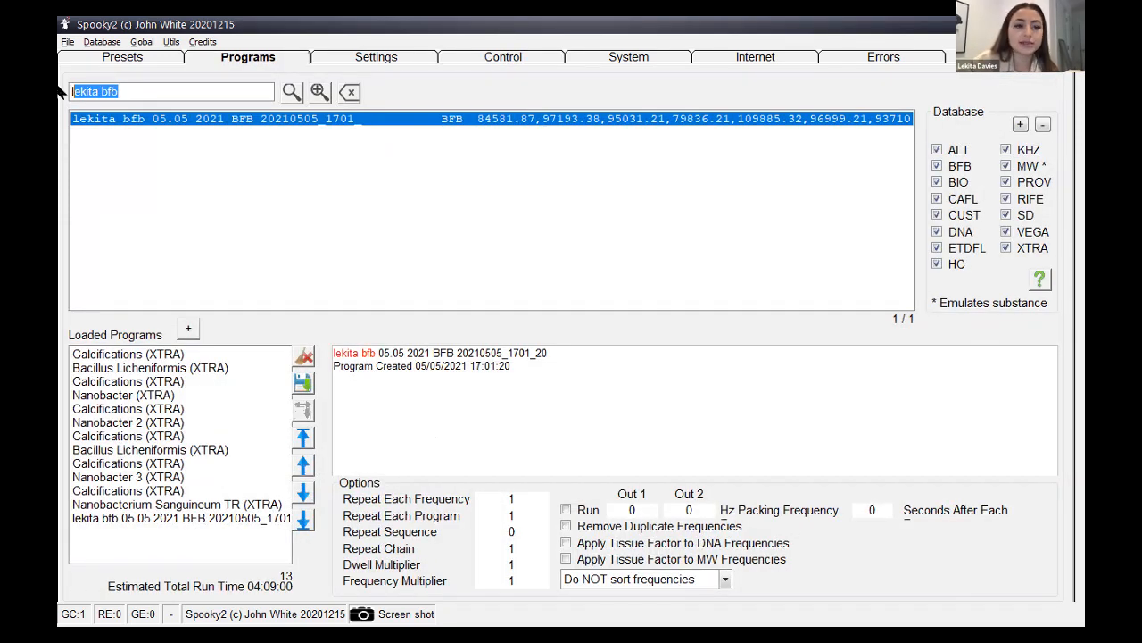
key(BackSpace)
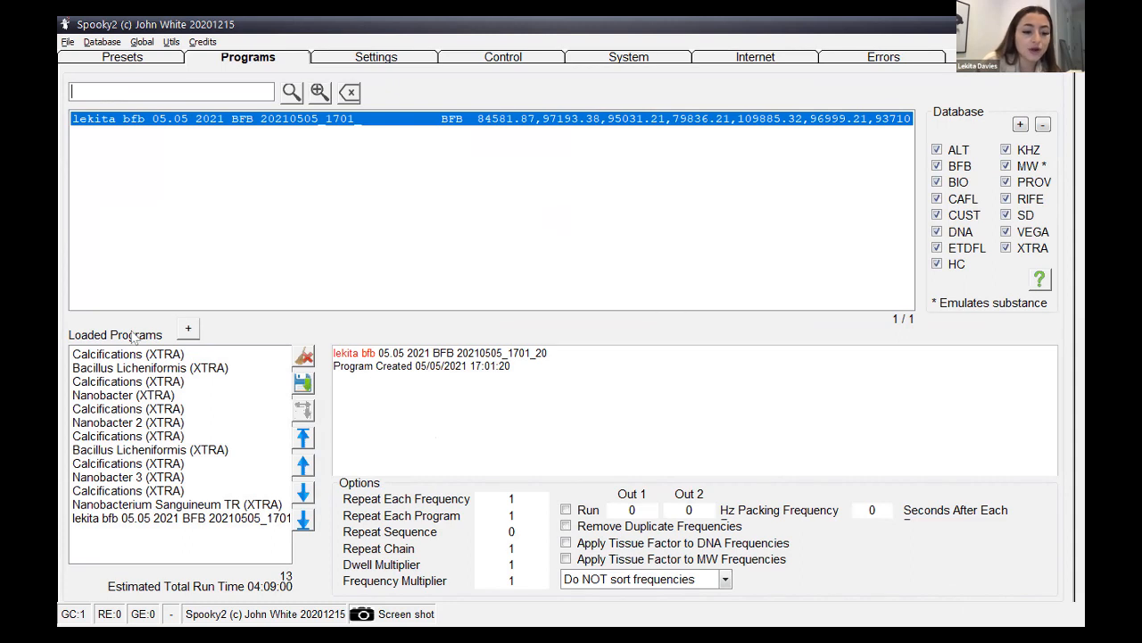
double_click(77, 517)
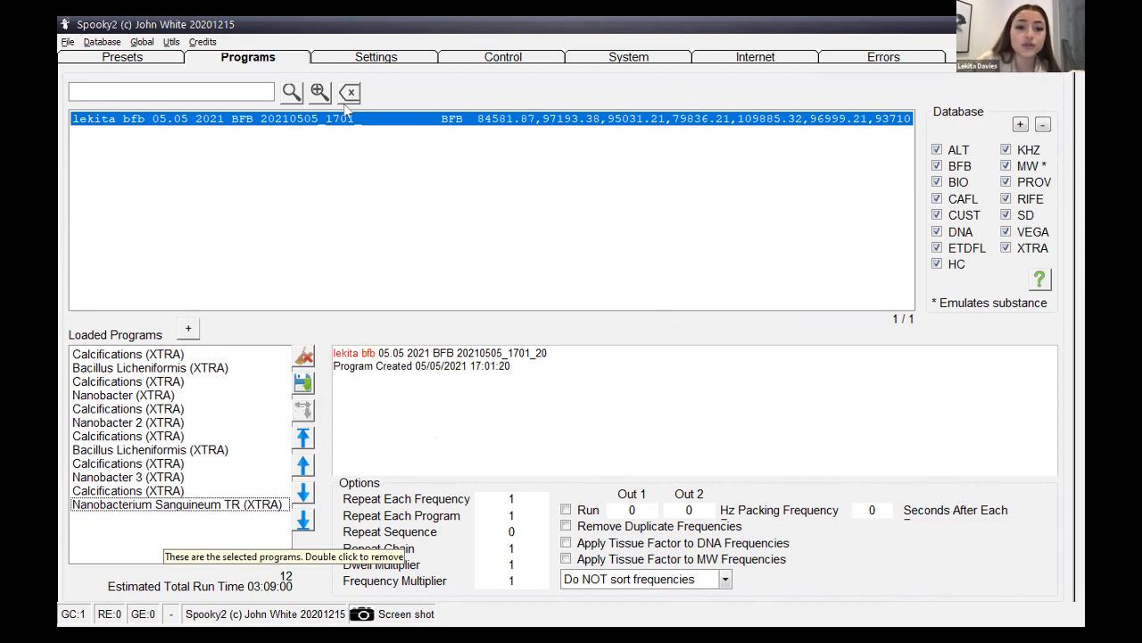
- Set the R05 preset to run for 140 hours with a start delay of 0 minutes
click(164, 378)
text(140)
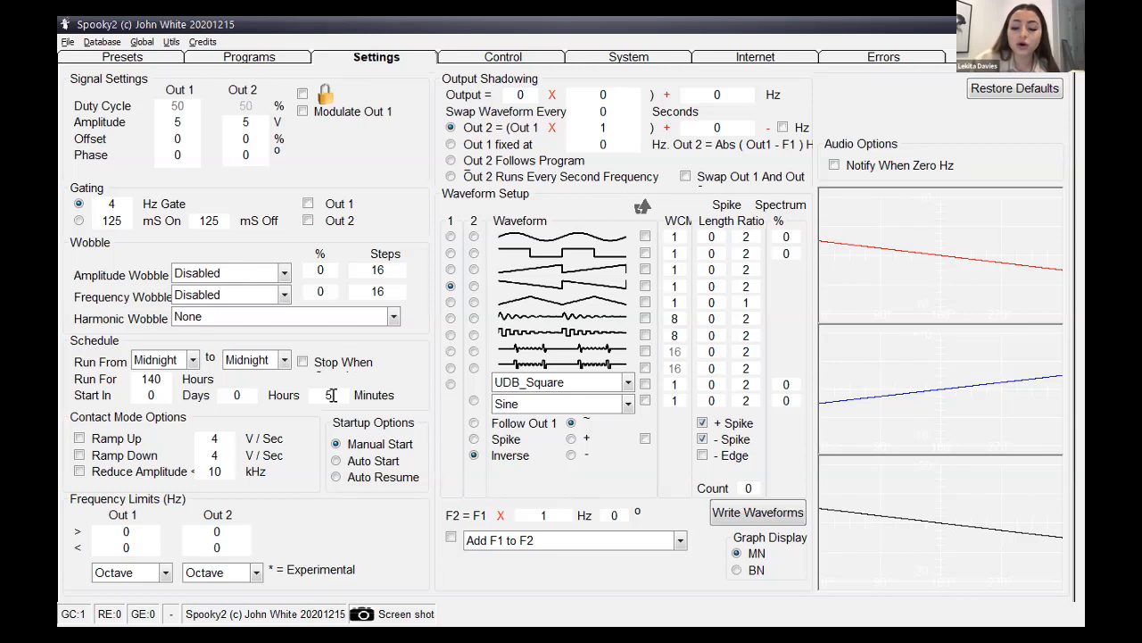
drag(333, 396, 319, 391)
text(0)
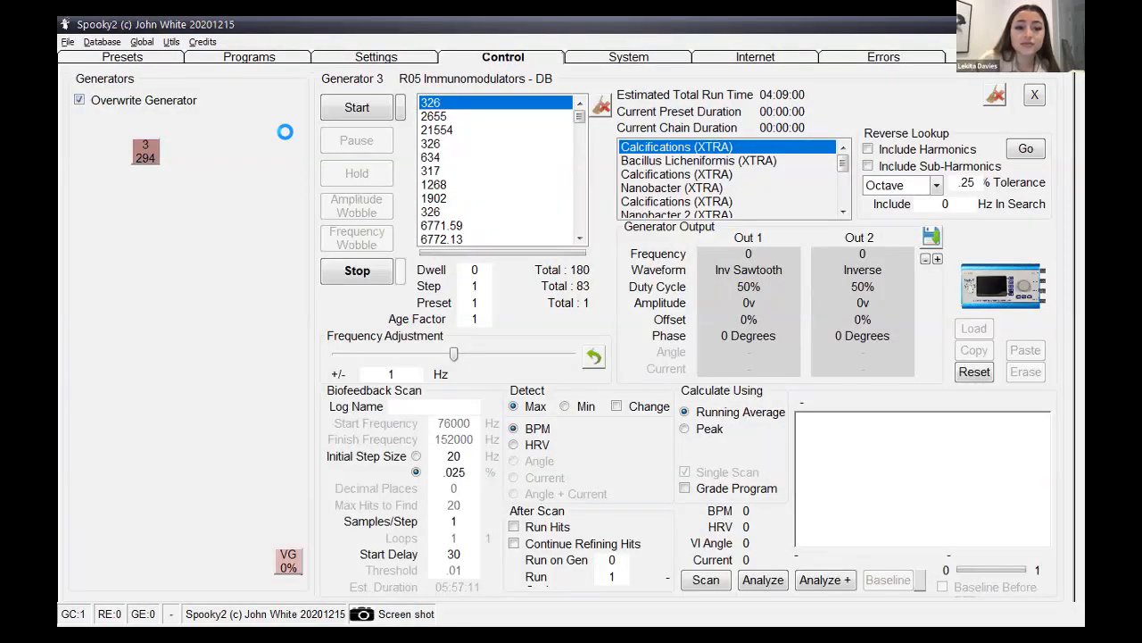
- Start the R05 Immunomodulators - DB run on generator 3, look through its program list and stop the run
click(349, 108)
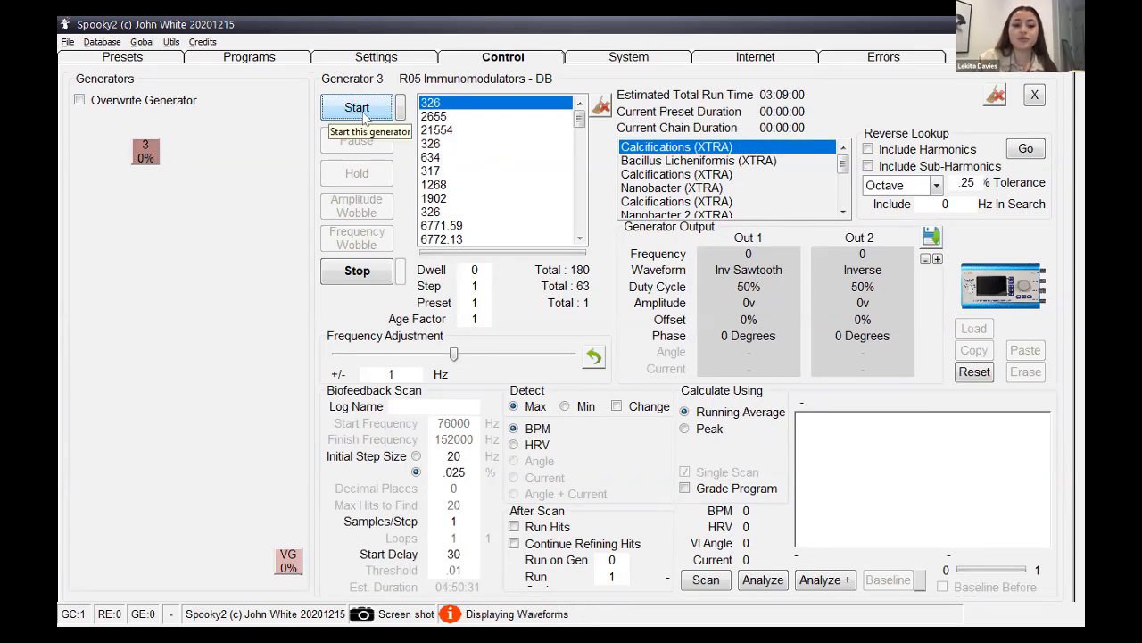
click(842, 198)
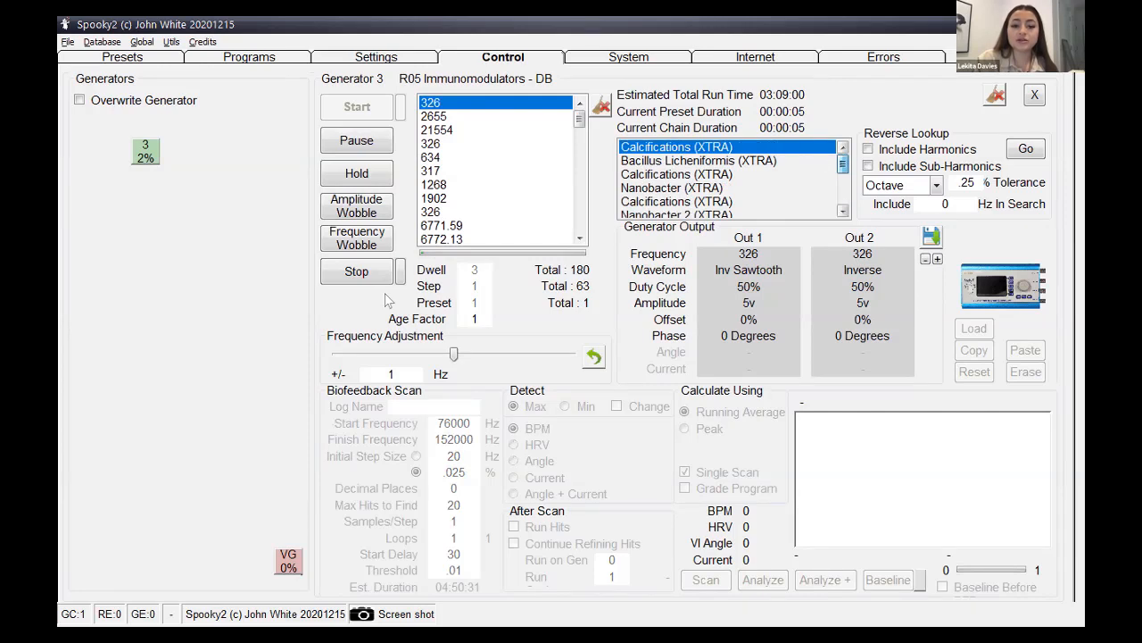
click(357, 271)
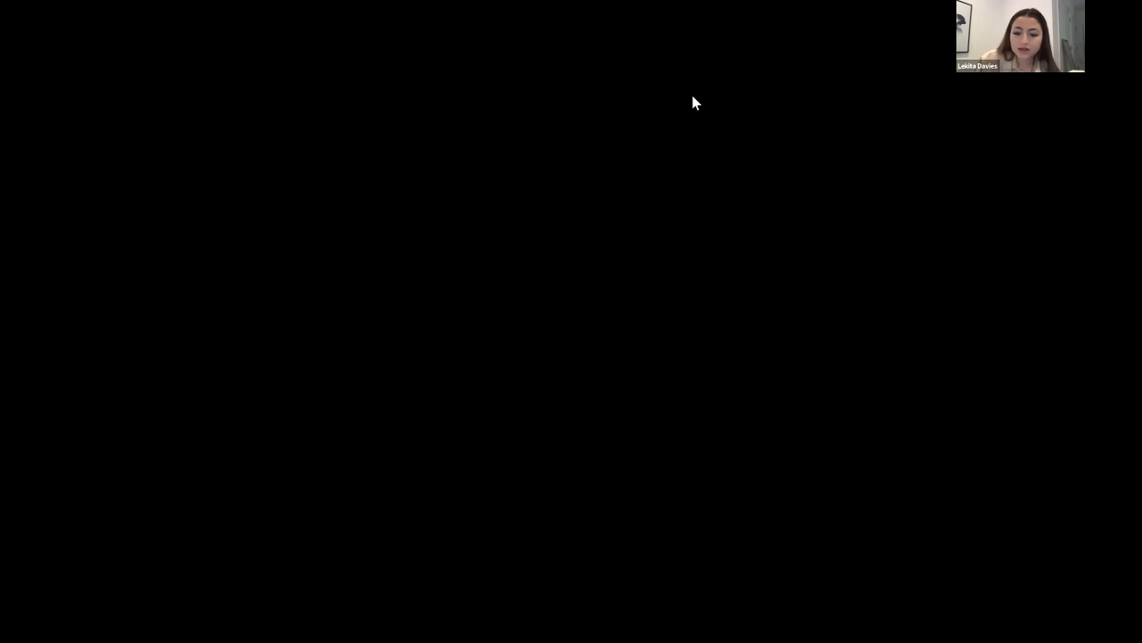
- Consult the generator timetable in the Morgellons and Lyme PDF guide and load the ALL Maintenance (R) - DB preset in Spooky2
scroll(890, 509, down, 3)
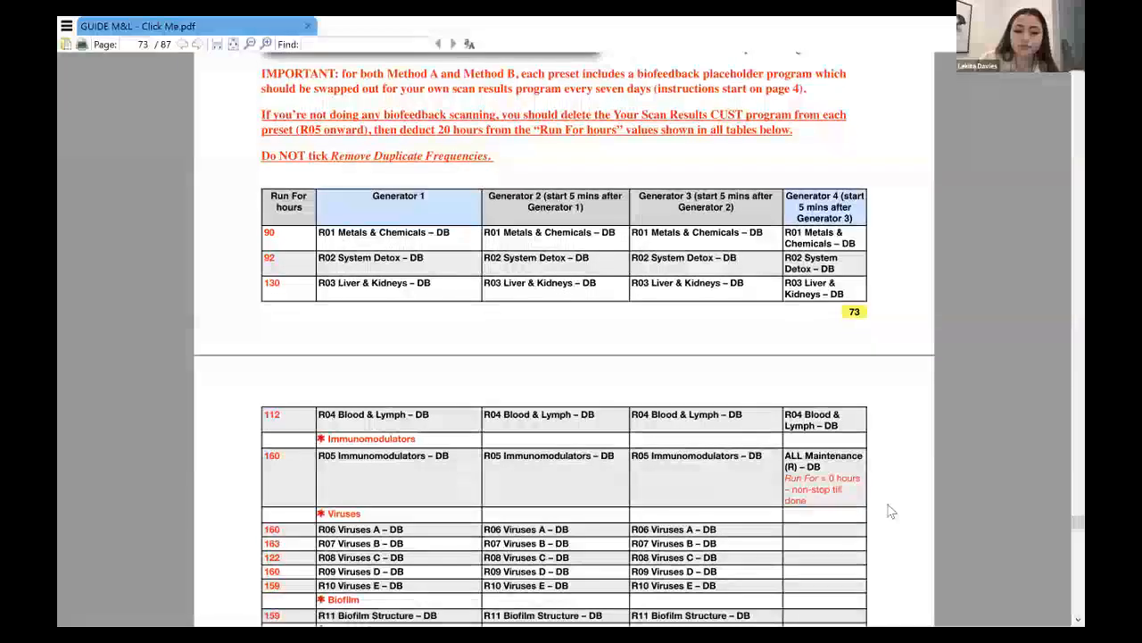
scroll(889, 511, down, 2)
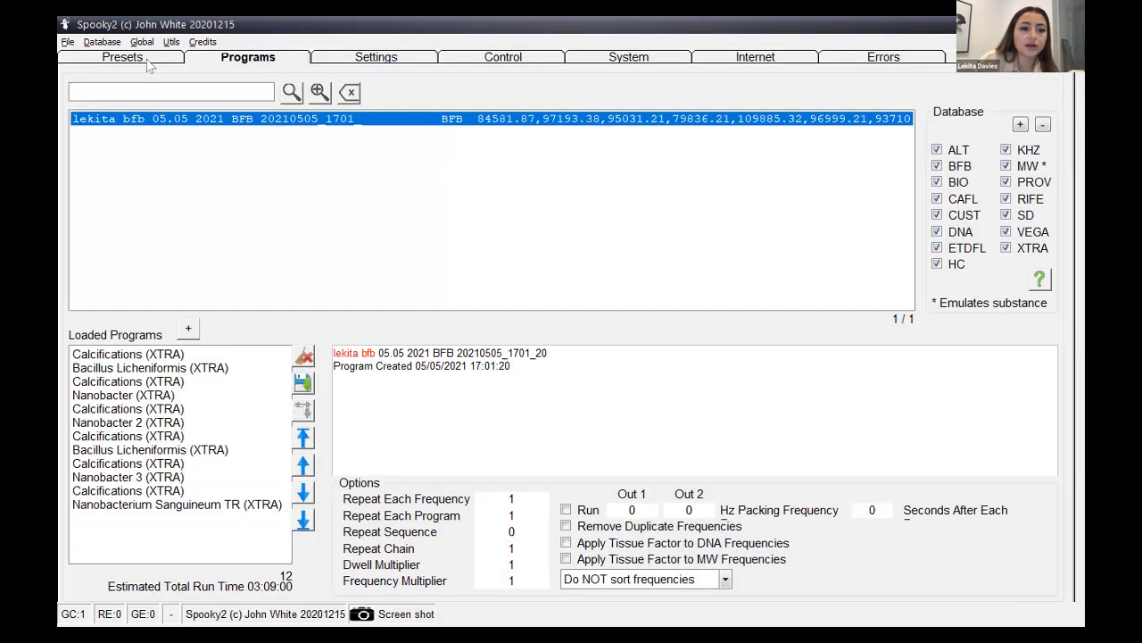
click(234, 59)
click(135, 58)
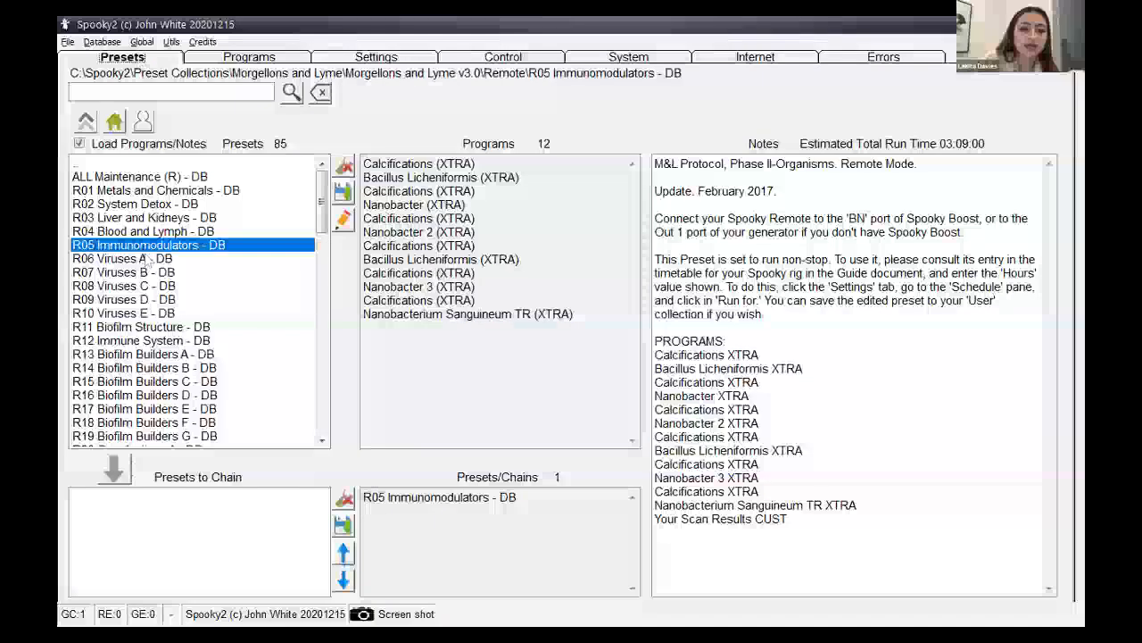
click(157, 178)
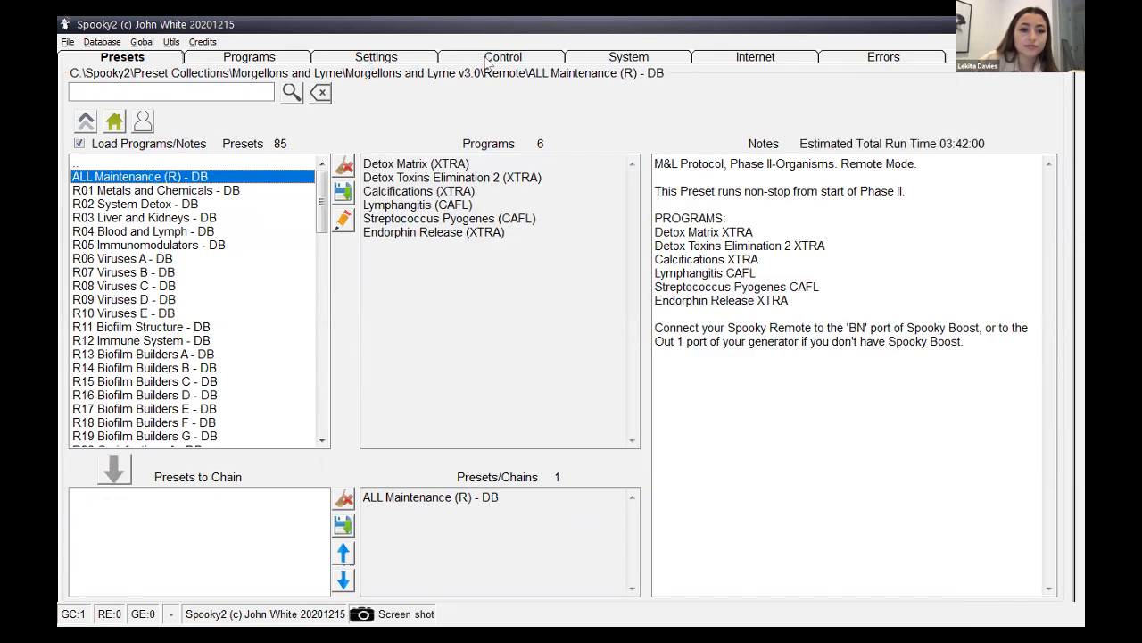
- Review the maintenance preset's schedule settings and overwrite generator 3 with the preset
click(391, 56)
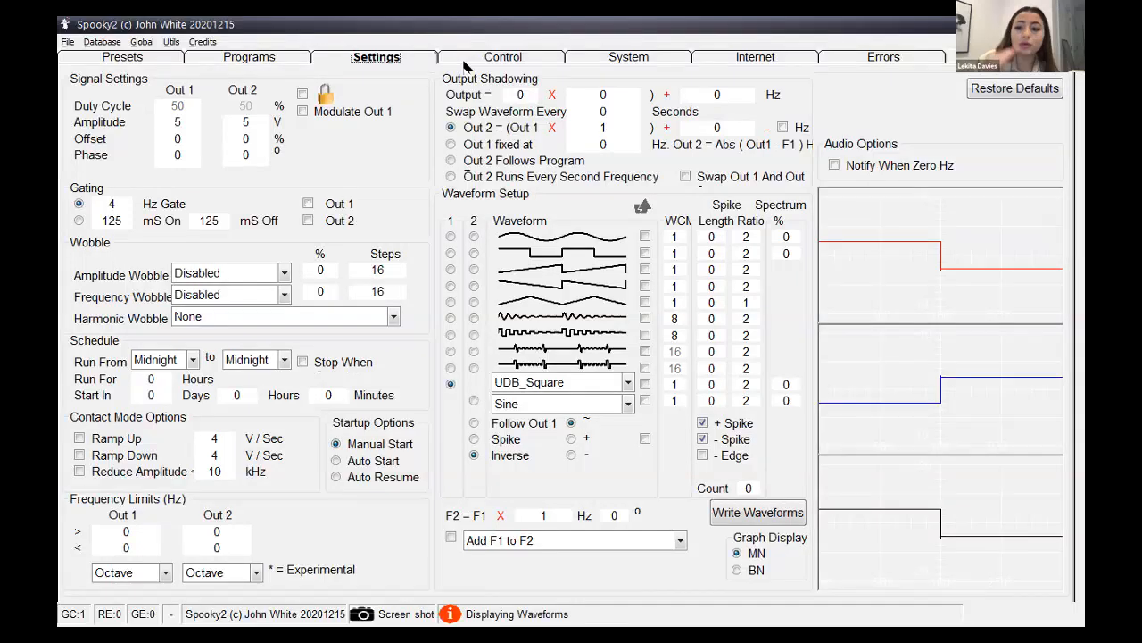
click(465, 59)
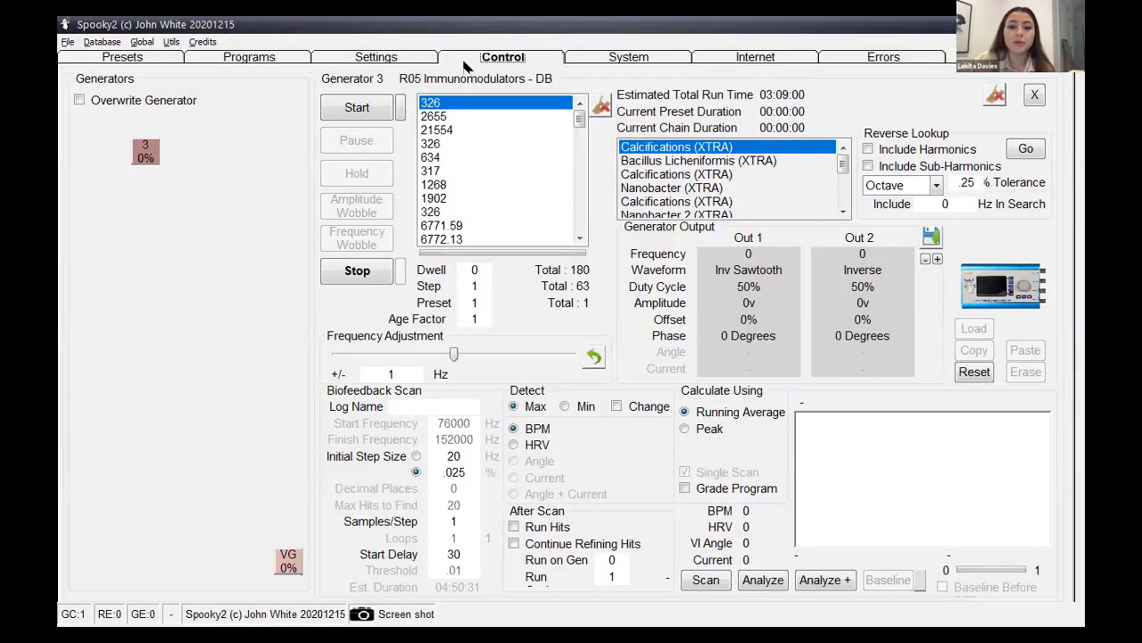
click(81, 101)
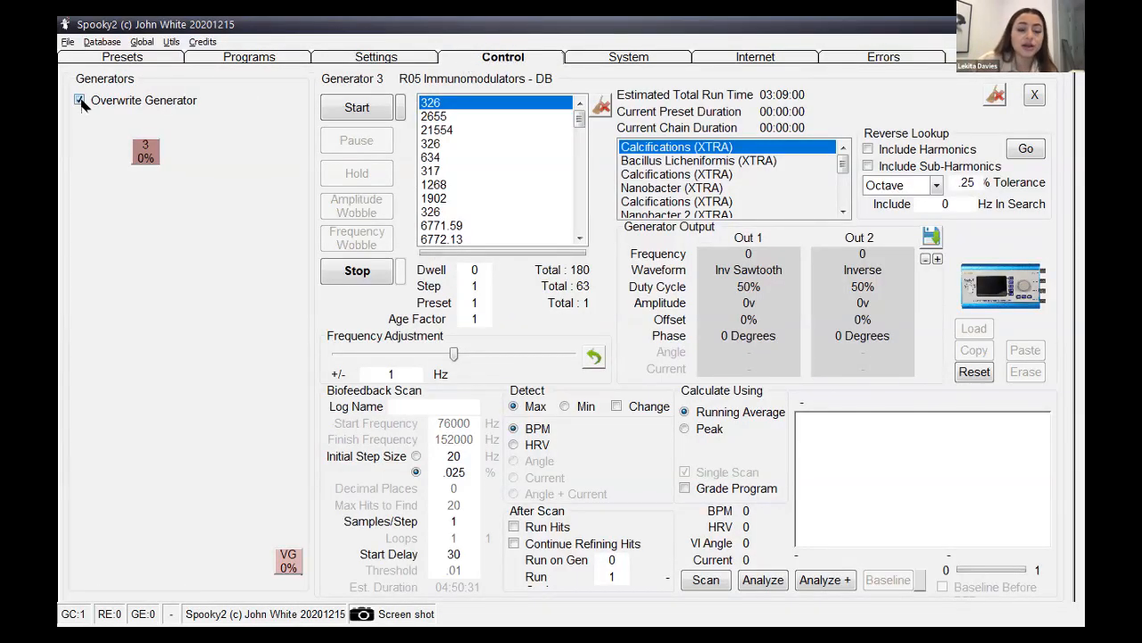
click(146, 152)
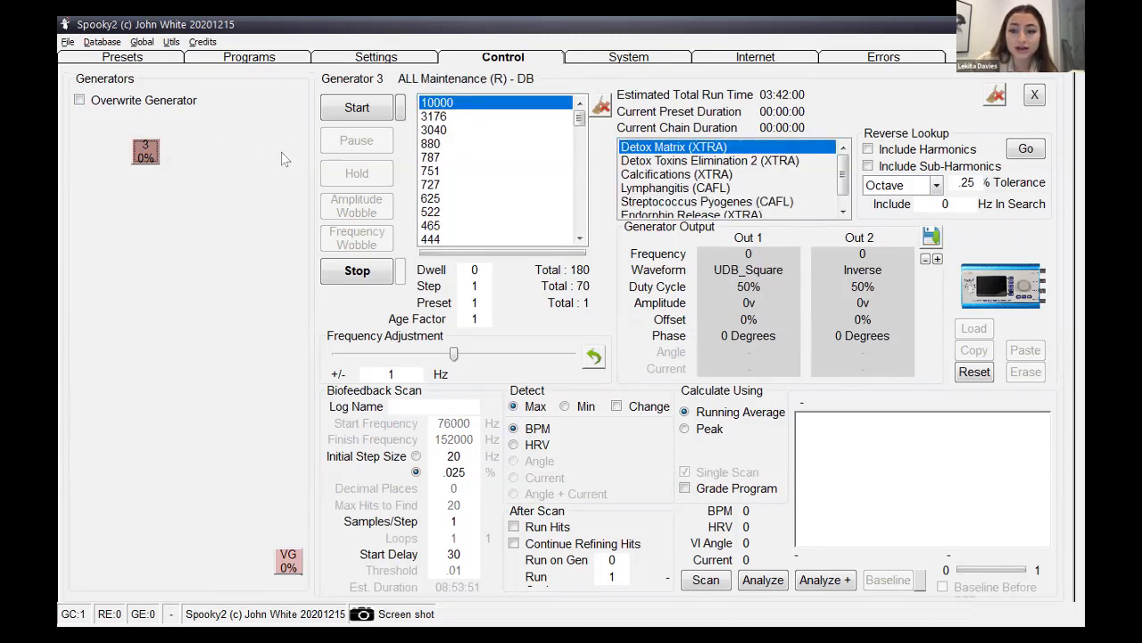
- Start and stop the ALL Maintenance (R) - DB run on generator 3, and switch to the presentation slides
click(357, 107)
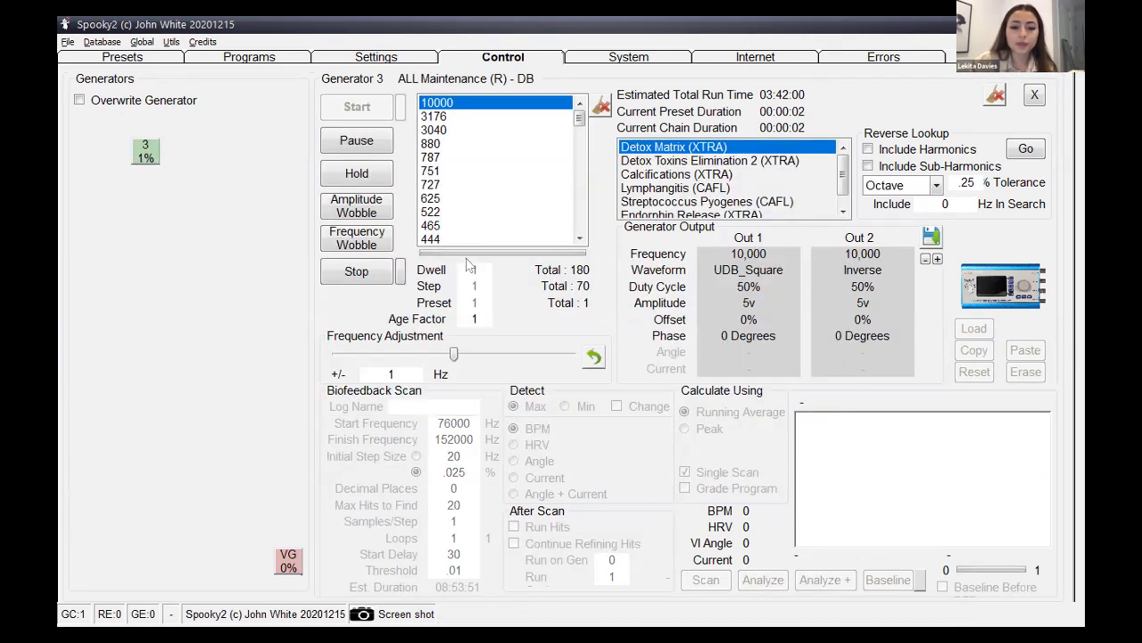
click(358, 271)
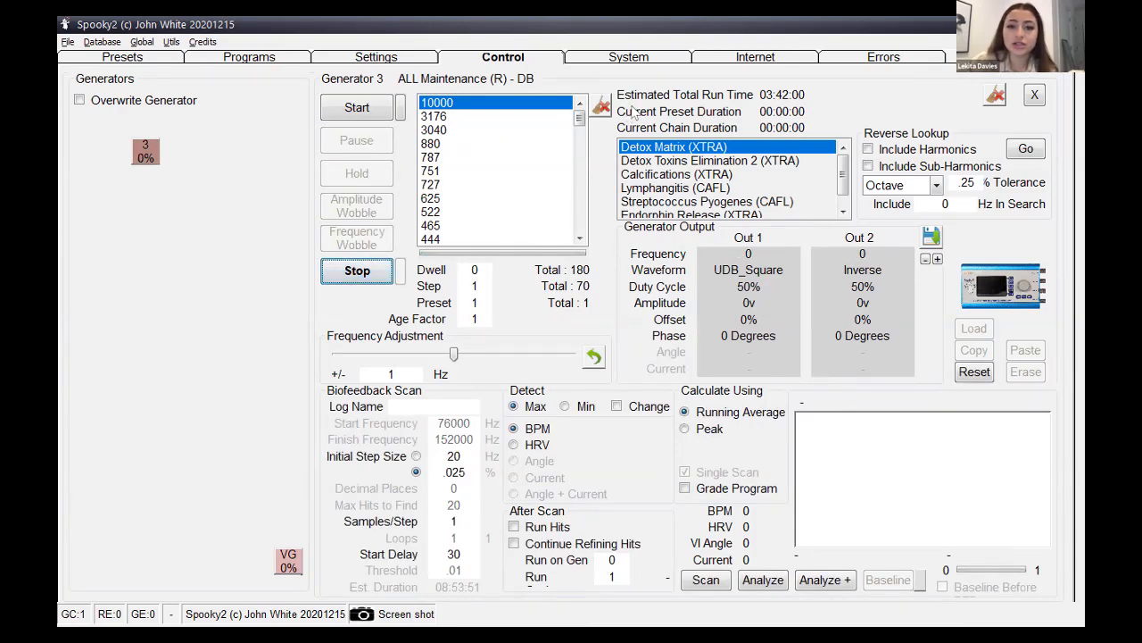
key(alt+Tab)
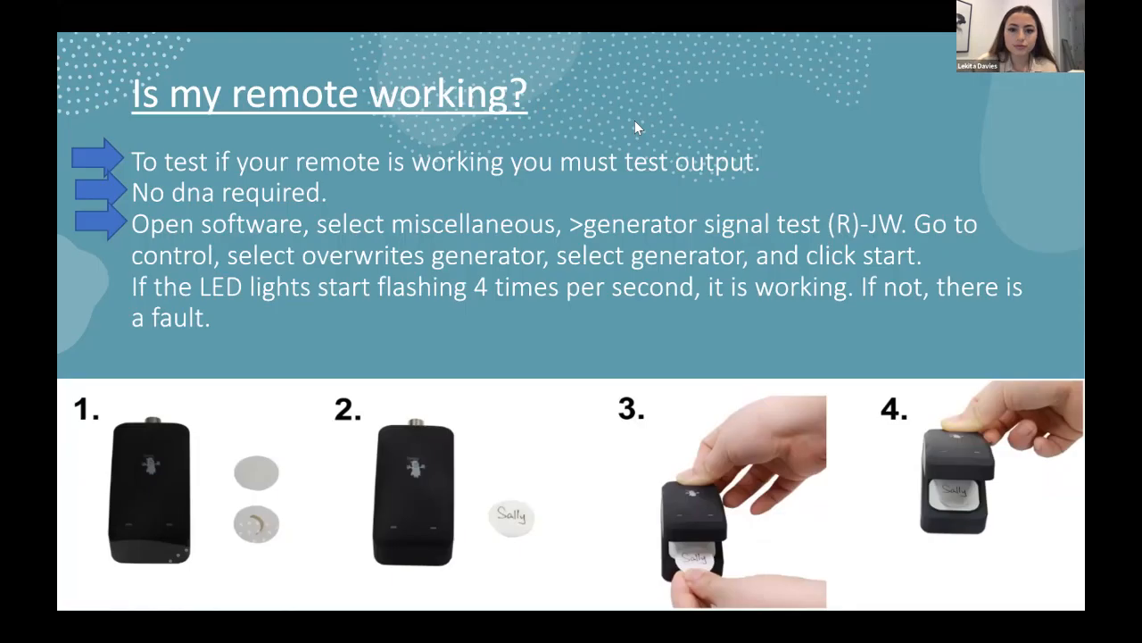